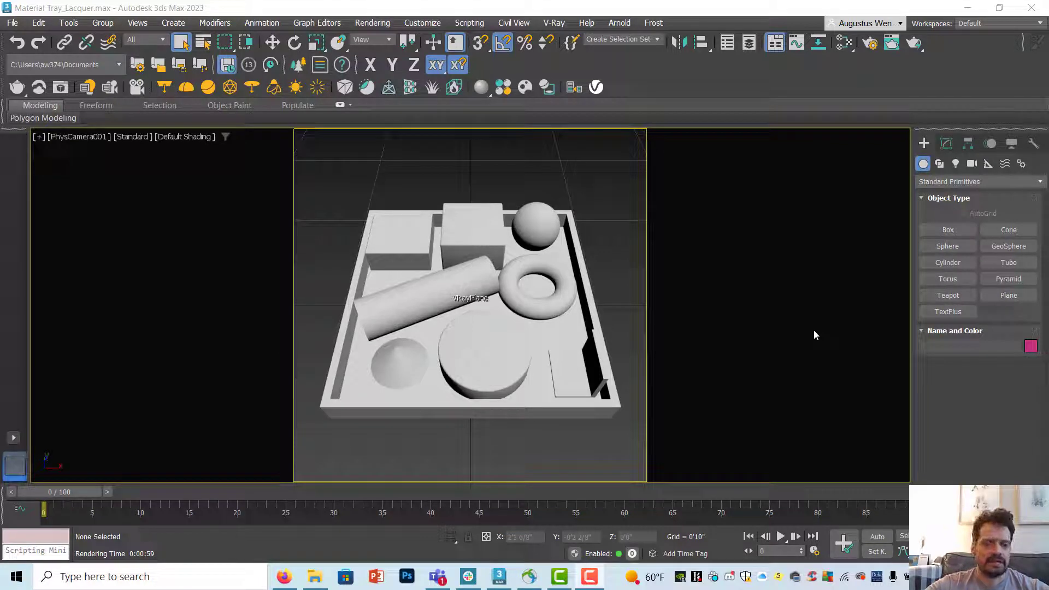
- Select all eight tray primitives: boxes, cylinder, sphere, torus, disc, hemisphere and wedge
{"action": "left_click", "coordinate": [400, 241]}
{"action": "left_click", "coordinate": [426, 295], "text": "ctrl"}
{"action": "left_click", "coordinate": [500, 241], "text": "ctrl"}
{"action": "left_click", "coordinate": [536, 225], "text": "ctrl"}
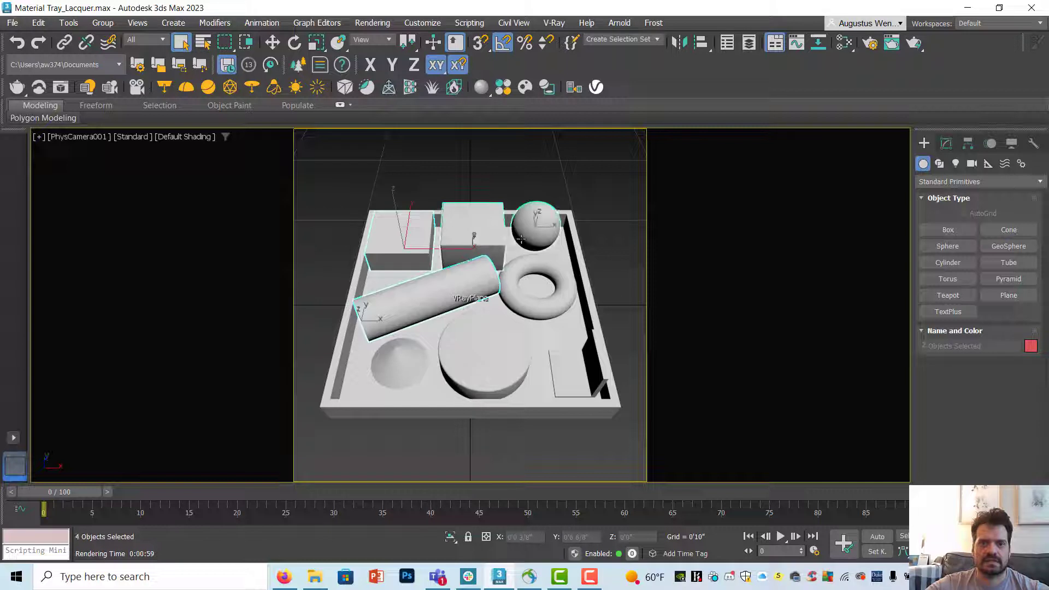
{"action": "left_click", "coordinate": [522, 281], "text": "ctrl"}
{"action": "left_click", "coordinate": [492, 352], "text": "ctrl"}
{"action": "left_click", "coordinate": [400, 361], "text": "ctrl"}
{"action": "left_click", "coordinate": [563, 365], "text": "ctrl"}
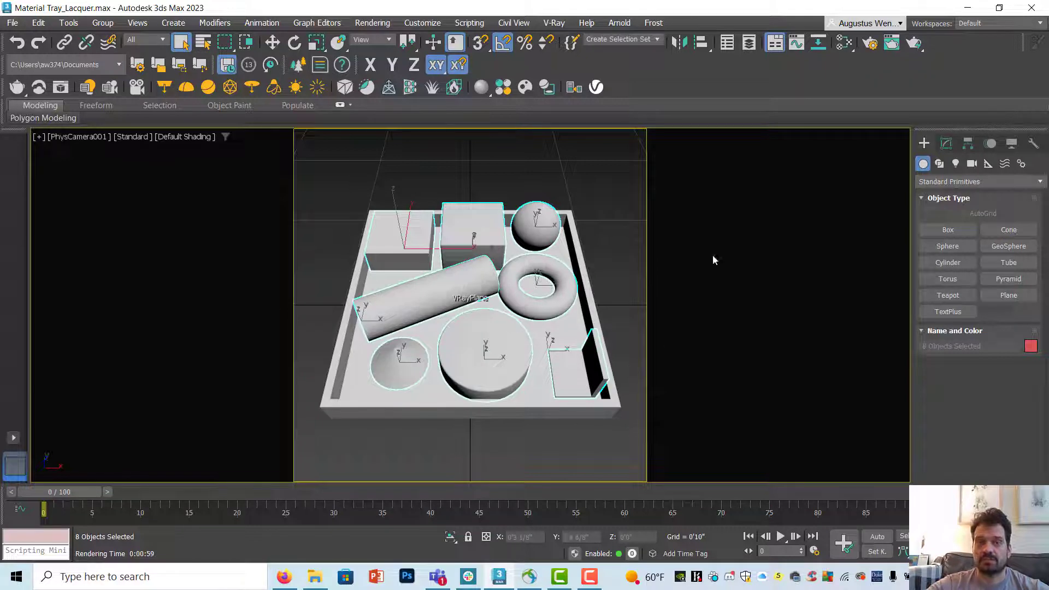
- In the Slate Material Editor, assign the Lacquer VRayMtl to the eight selected objects
{"action": "left_click", "coordinate": [845, 43]}
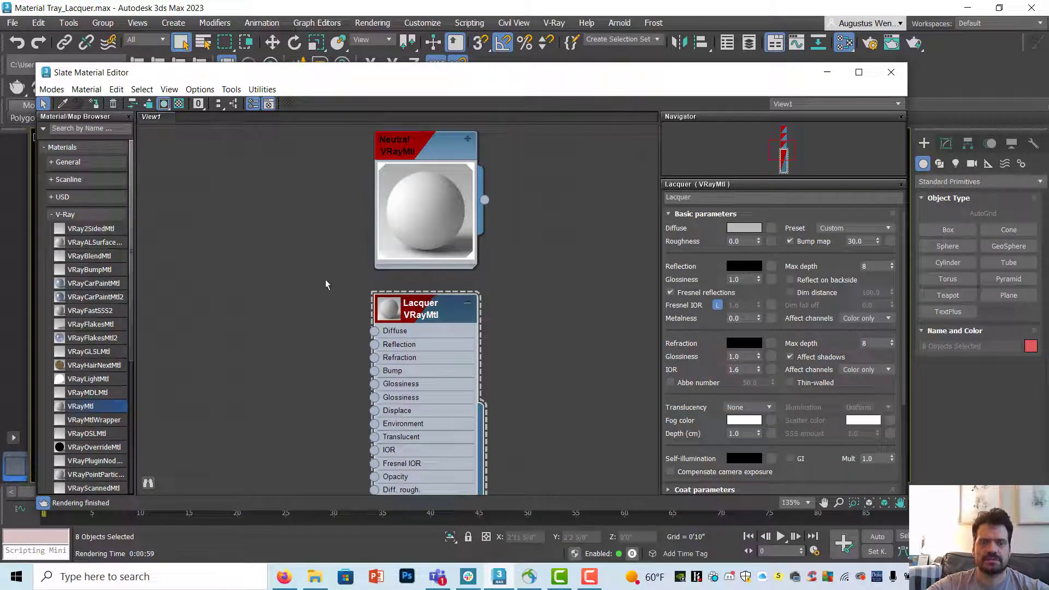
{"action": "left_click", "coordinate": [401, 145]}
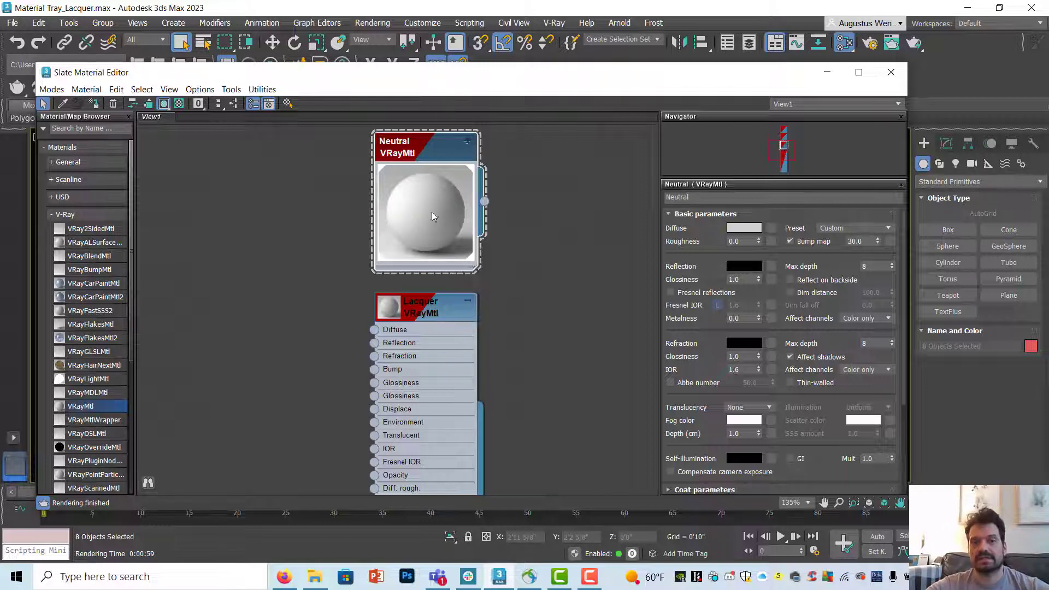
{"action": "left_click", "coordinate": [429, 314]}
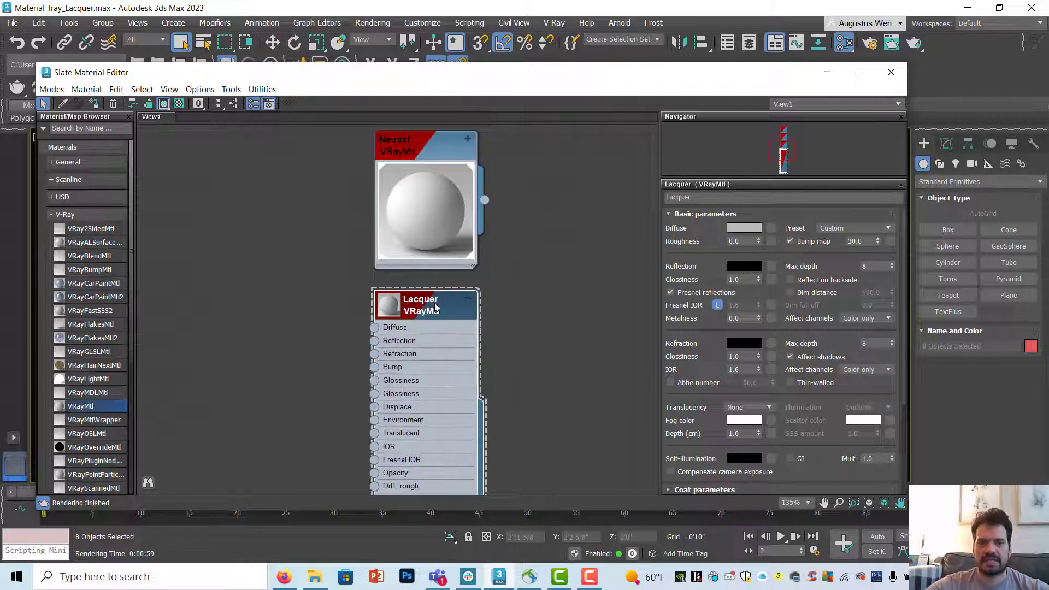
{"action": "right_click", "coordinate": [430, 309]}
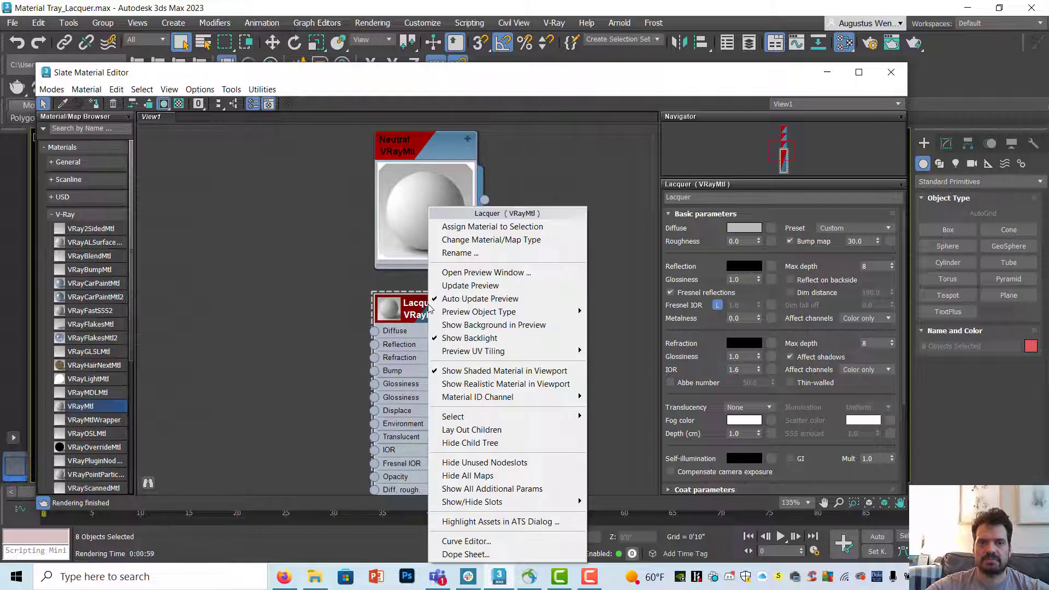
{"action": "left_click", "coordinate": [473, 227]}
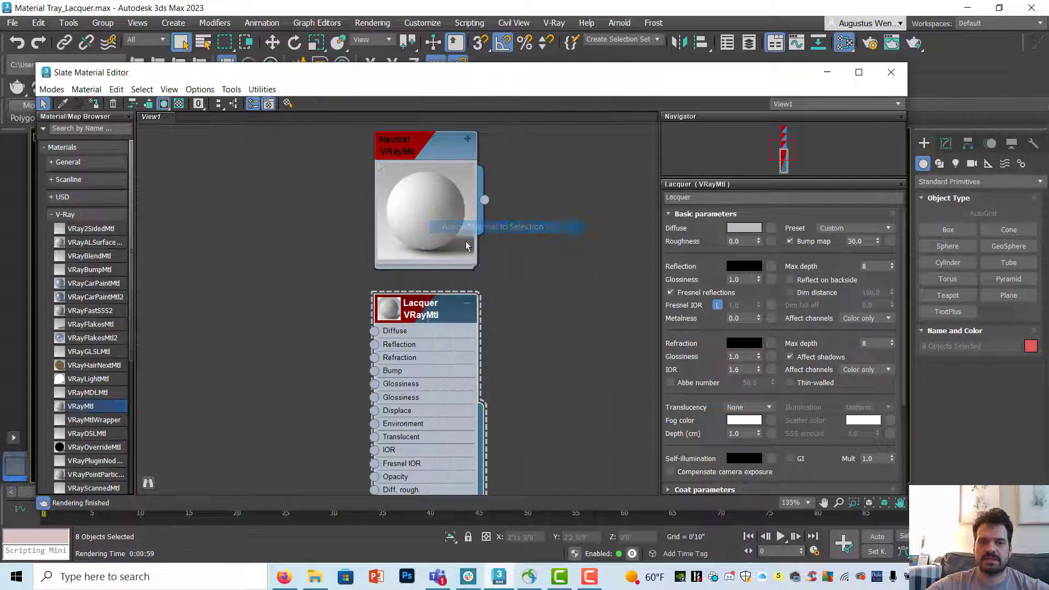
- Set the Lacquer diffuse colour to a deep saturated red, RGB 91, 2, 2
{"action": "double_click", "coordinate": [389, 311]}
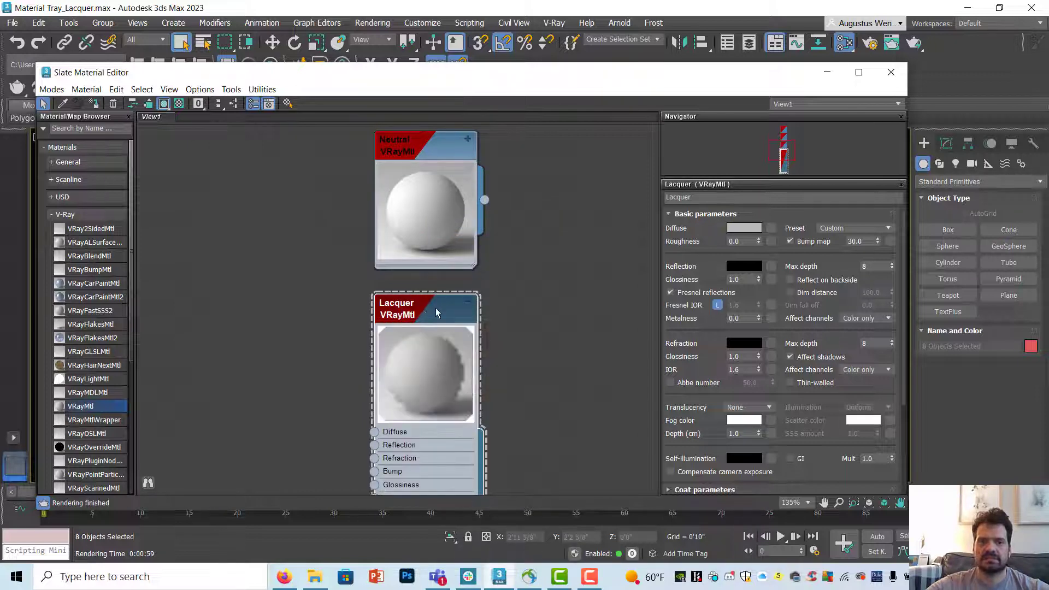
{"action": "scroll", "coordinate": [485, 369], "scroll_direction": "up", "scroll_amount": 1}
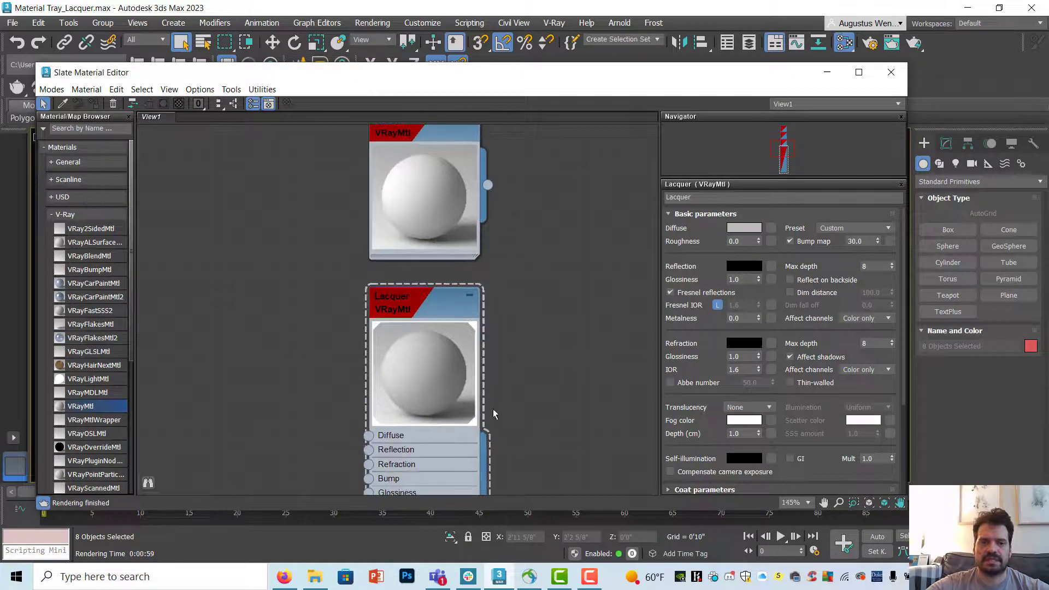
{"action": "middle_click_drag", "start_coordinate": [493, 409], "coordinate": [499, 284]}
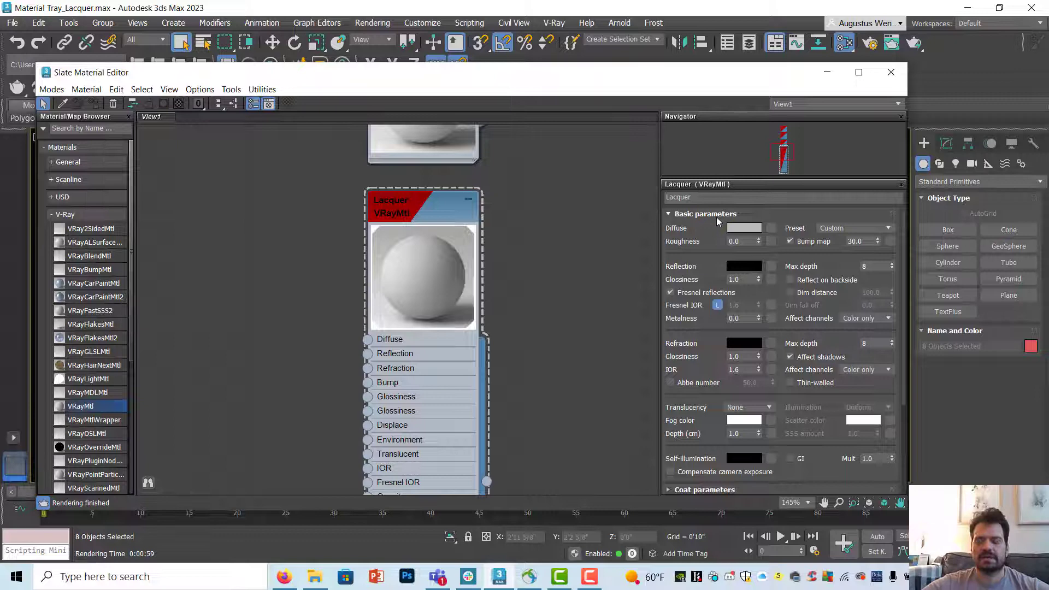
{"action": "left_click", "coordinate": [743, 228]}
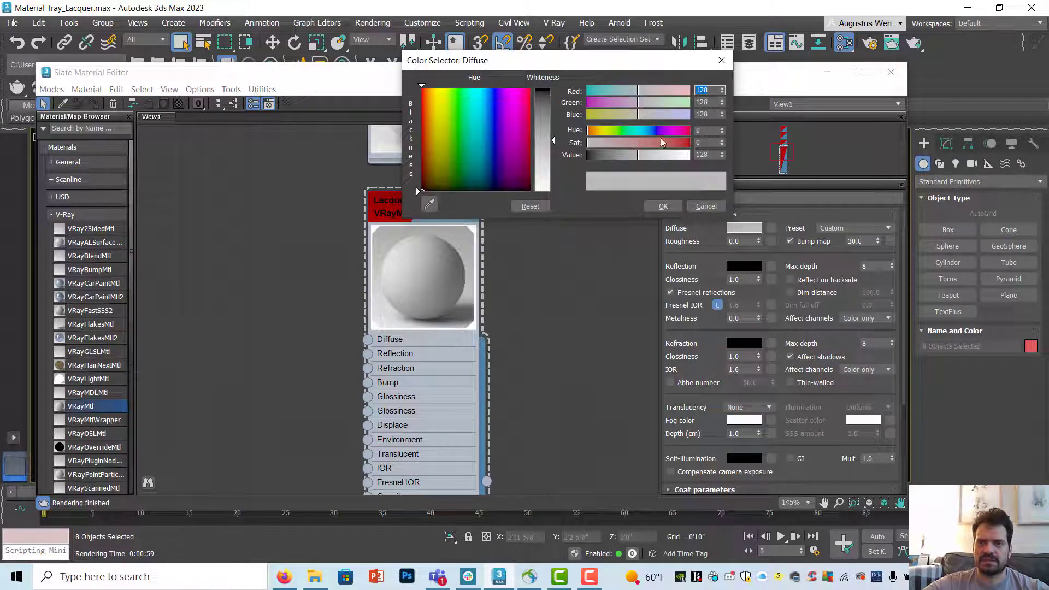
{"action": "mouse_move", "coordinate": [614, 143]}
{"action": "left_mouse_down"}
{"action": "mouse_move", "coordinate": [684, 143]}
{"action": "mouse_move", "coordinate": [622, 155]}
{"action": "left_mouse_up"}
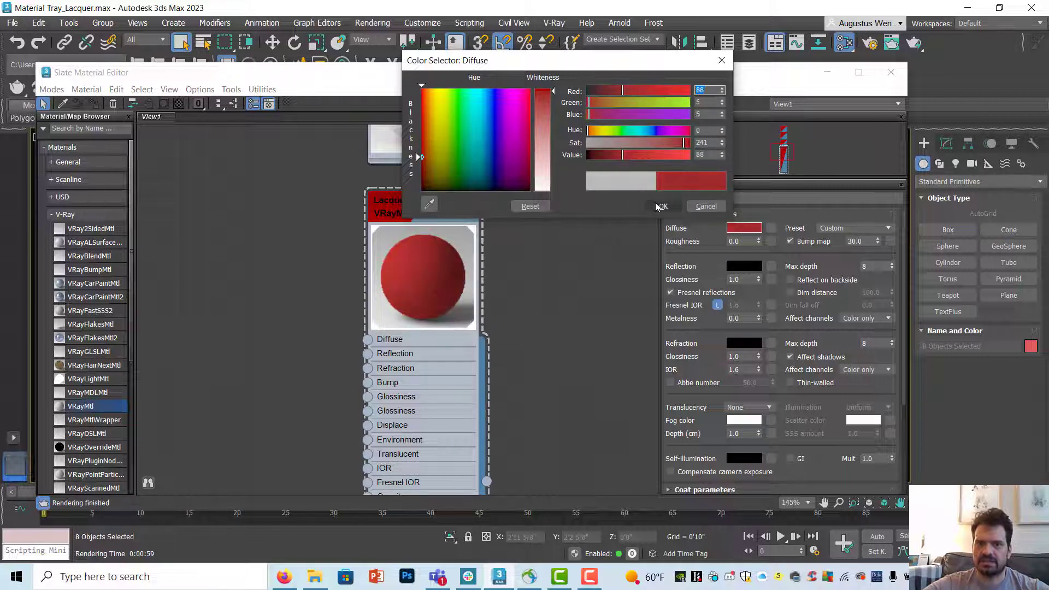
{"action": "left_click_drag", "start_coordinate": [686, 143], "coordinate": [698, 149]}
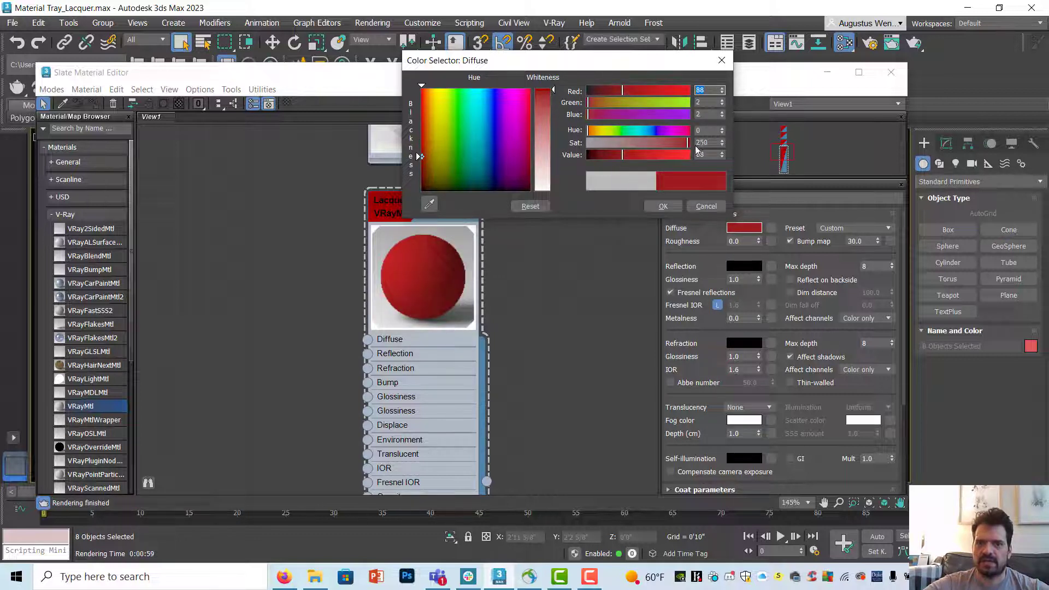
{"action": "double_click", "coordinate": [710, 142]}
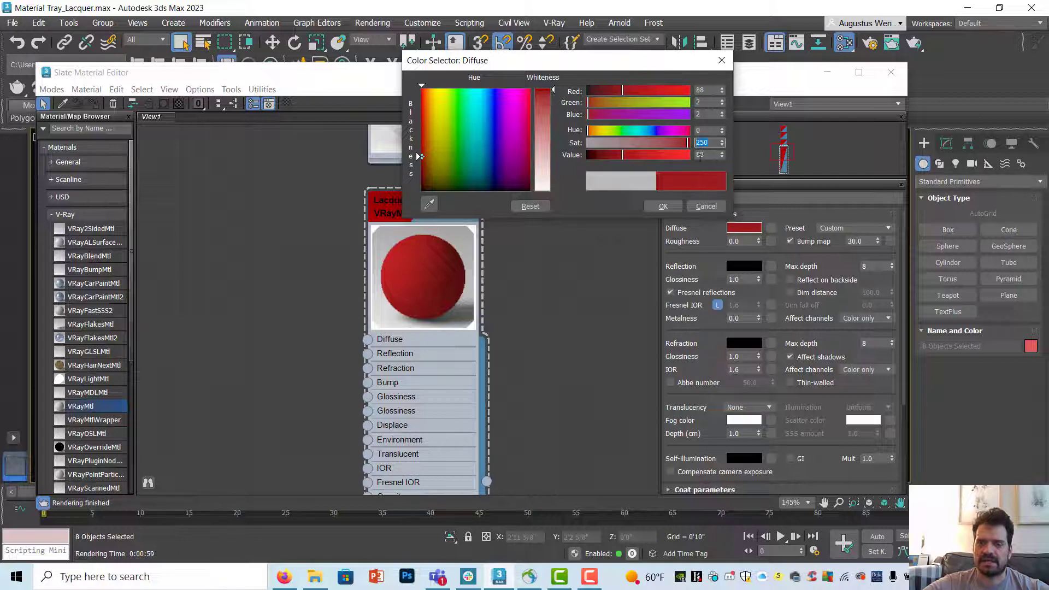
{"action": "double_click", "coordinate": [700, 155]}
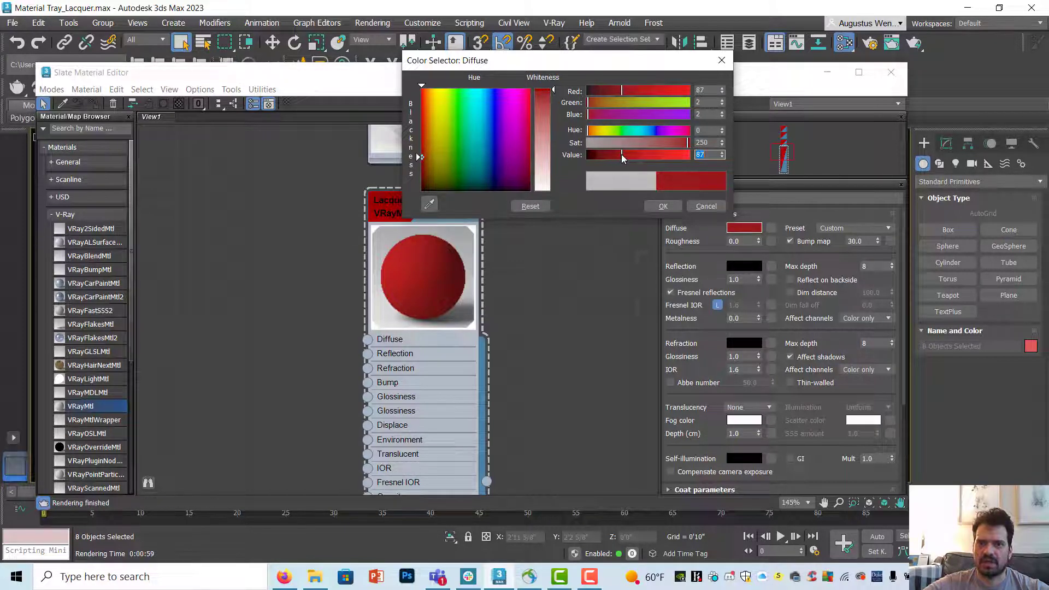
{"action": "mouse_move", "coordinate": [621, 154]}
{"action": "left_mouse_down"}
{"action": "mouse_move", "coordinate": [592, 159]}
{"action": "mouse_move", "coordinate": [624, 158]}
{"action": "left_mouse_up"}
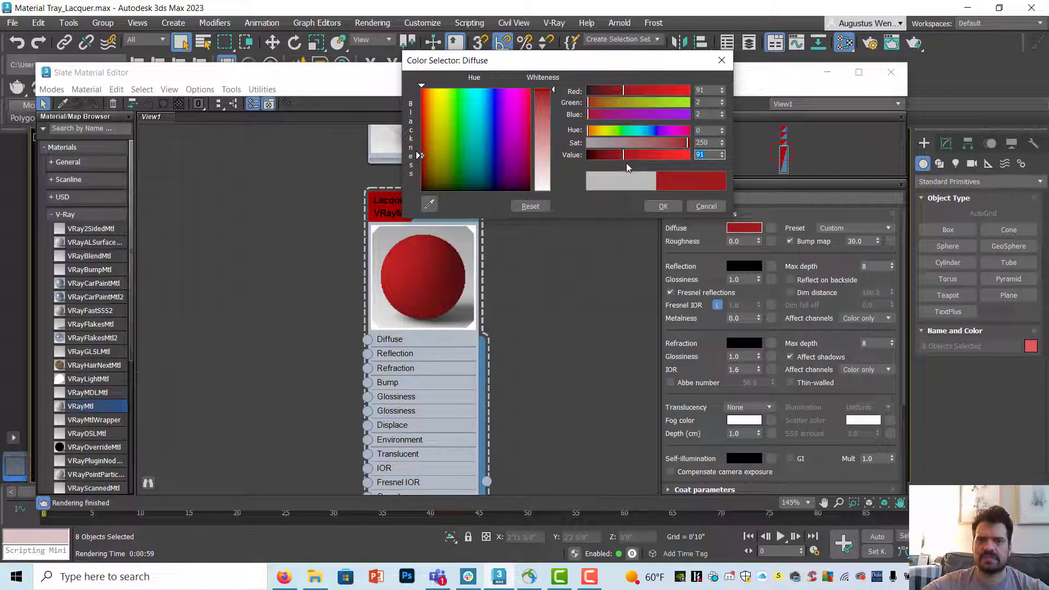
{"action": "left_click", "coordinate": [668, 207]}
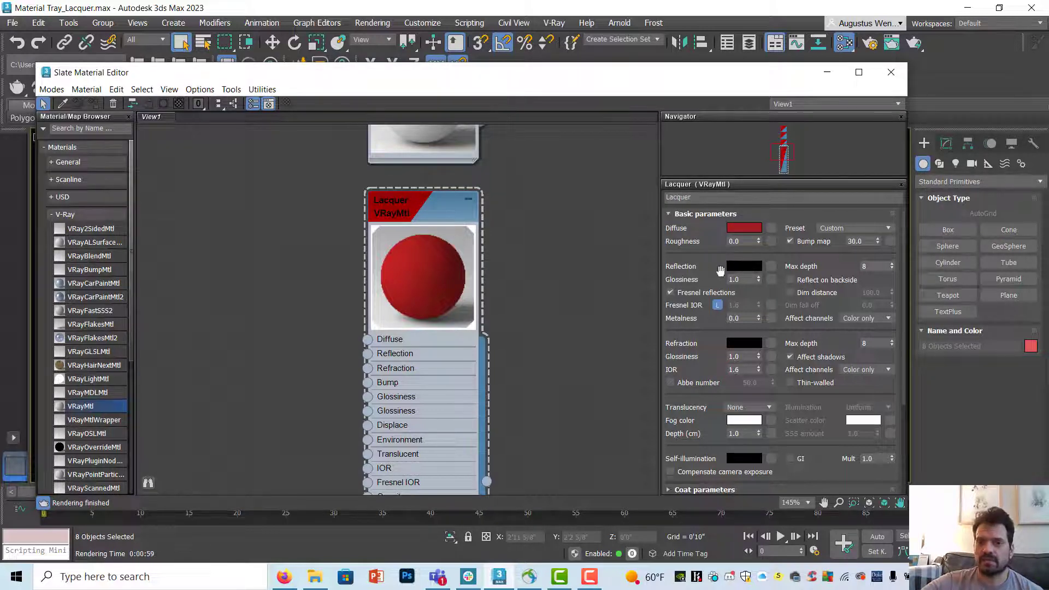
- Set the Lacquer material's reflection colour to full white
{"action": "left_click", "coordinate": [744, 268]}
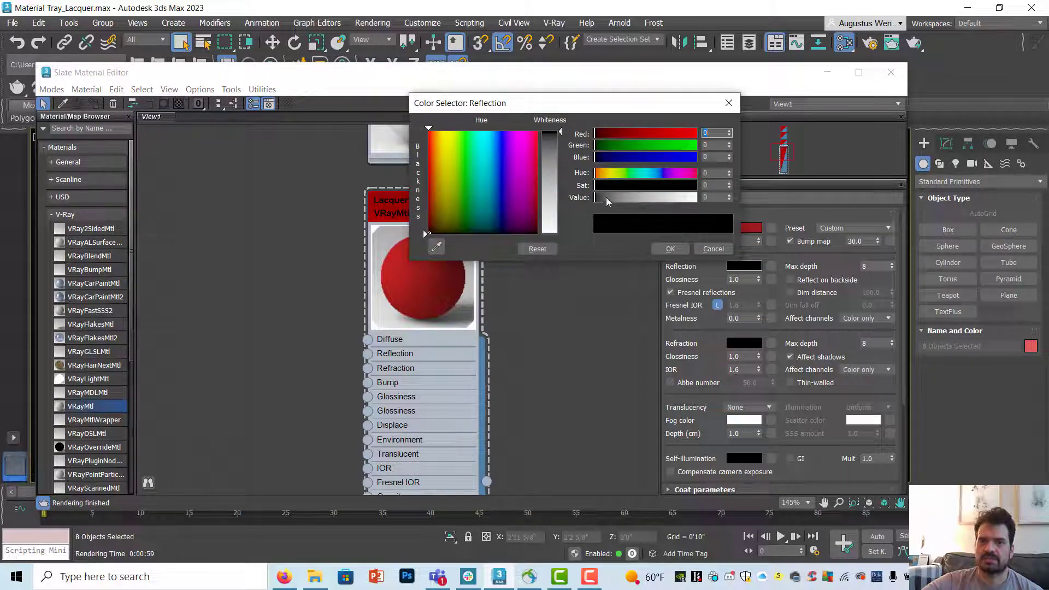
{"action": "left_click_drag", "start_coordinate": [605, 198], "coordinate": [702, 198]}
{"action": "left_click", "coordinate": [670, 249]}
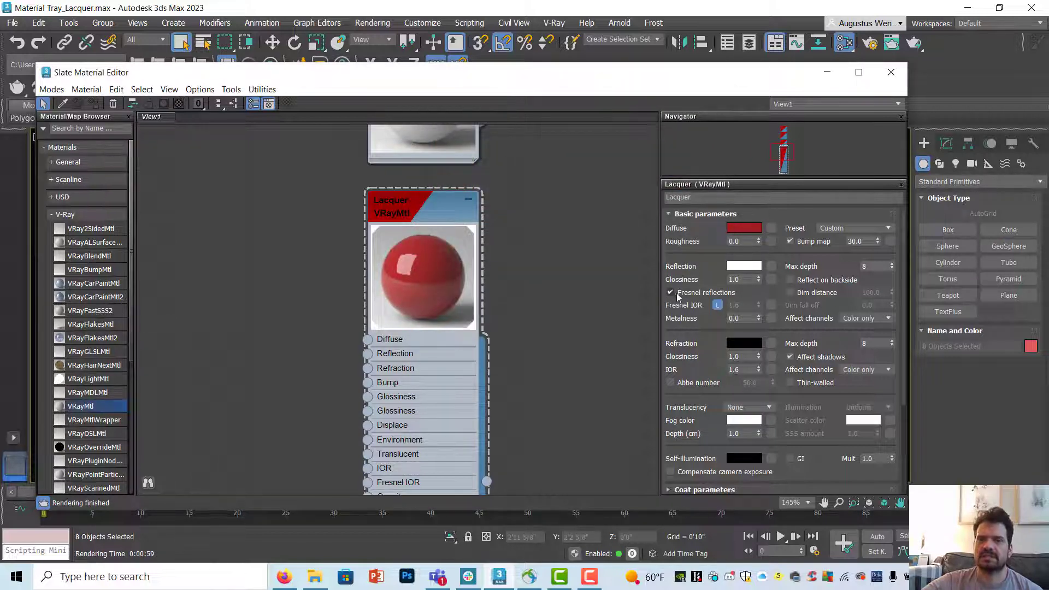
- Turn Fresnel reflections off to compare the preview, then turn them back on
{"action": "mouse_move", "coordinate": [673, 293]}
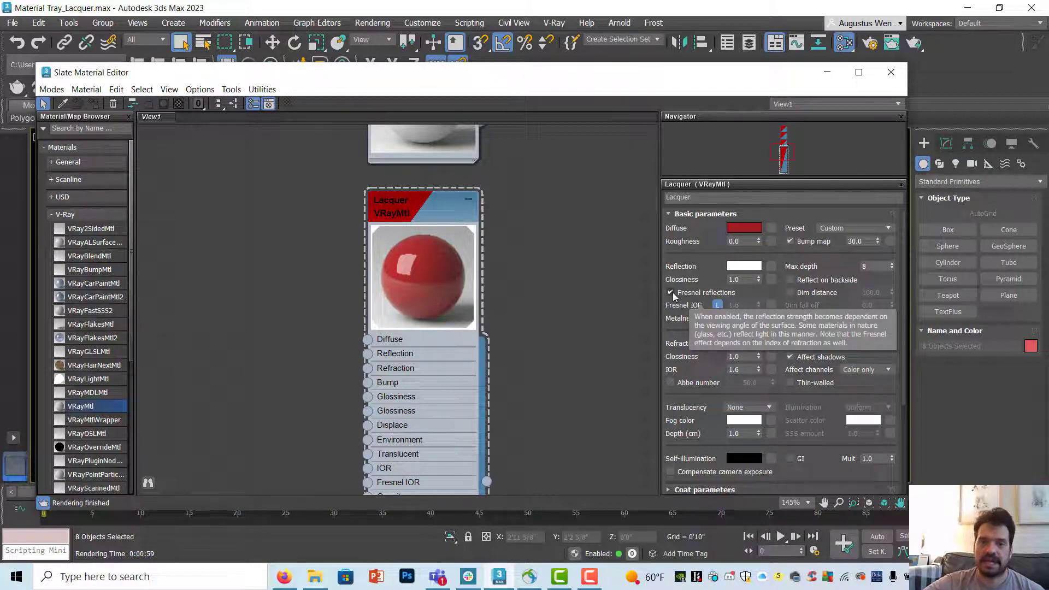
{"action": "left_click", "coordinate": [673, 293]}
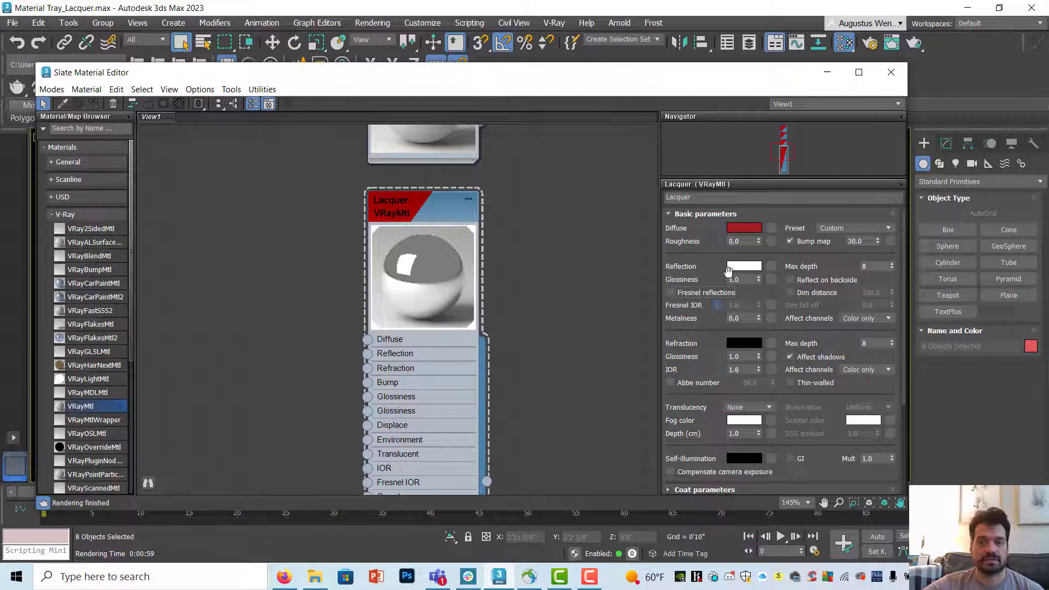
{"action": "left_click", "coordinate": [671, 294]}
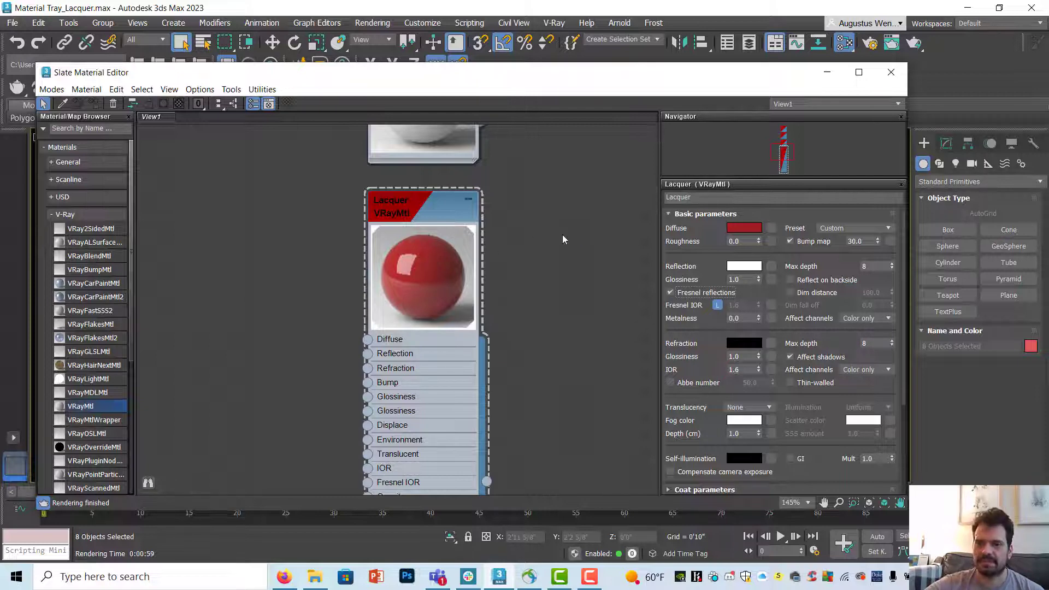
- Render the tray with Shift+Q and inspect the red lacquer highlights in the frame buffer
{"action": "left_click", "coordinate": [892, 72]}
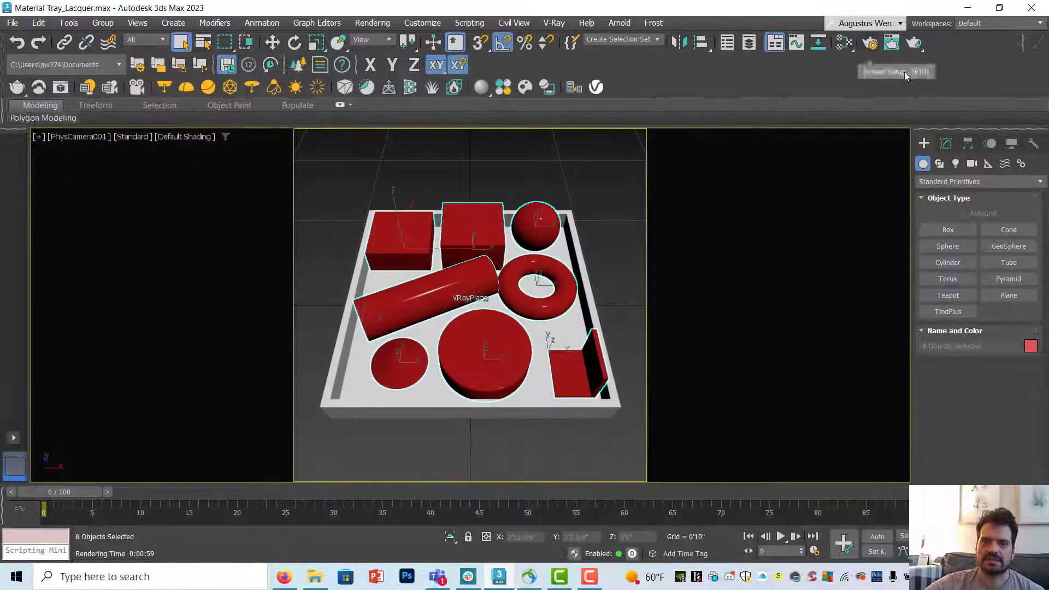
{"action": "key", "text": "shift+q"}
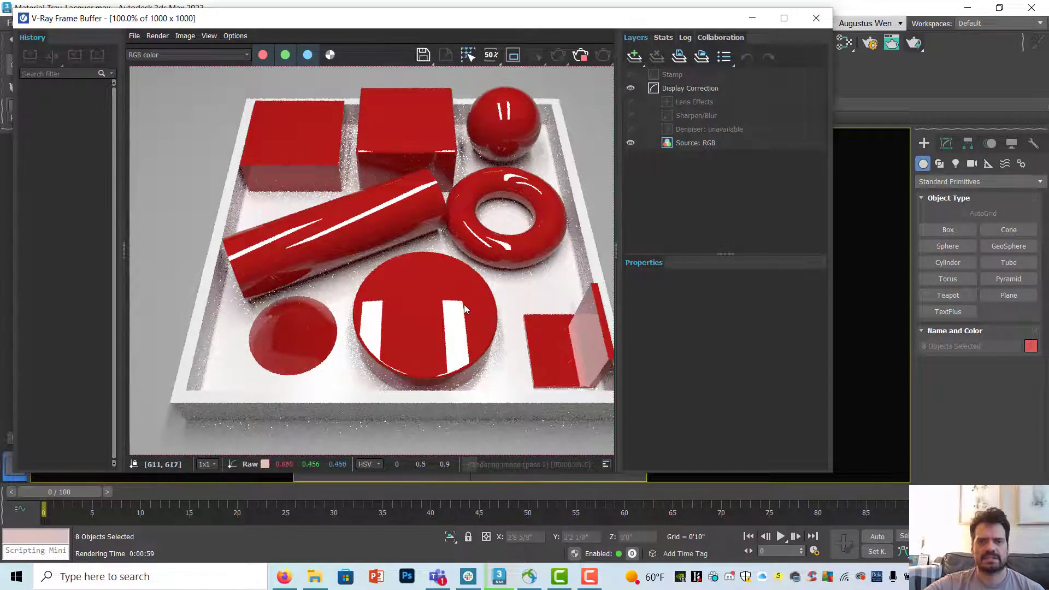
{"action": "scroll", "coordinate": [451, 373], "scroll_direction": "up", "scroll_amount": 2}
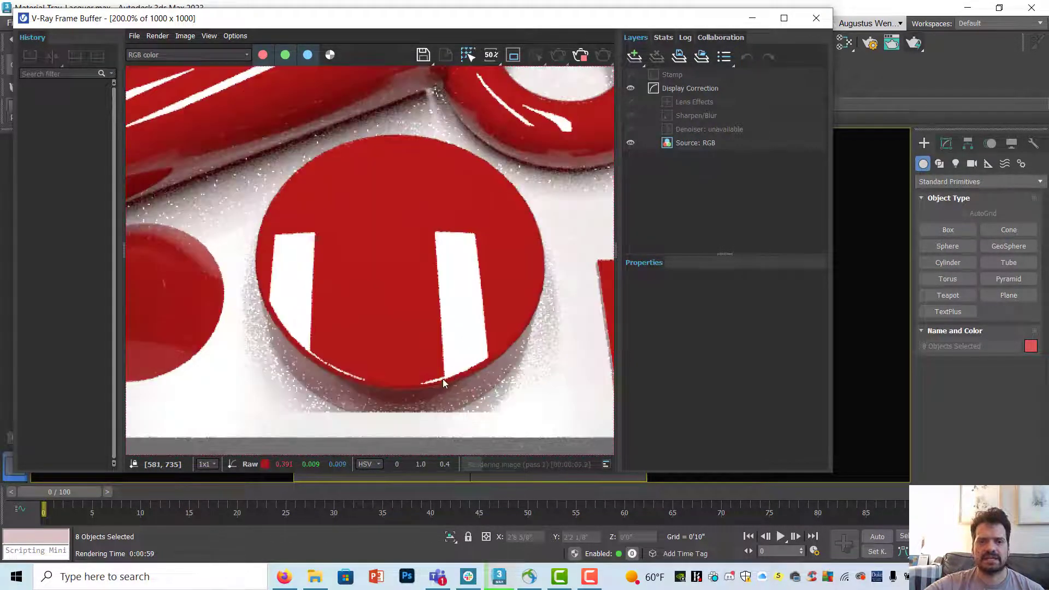
{"action": "scroll", "coordinate": [428, 320], "scroll_direction": "up", "scroll_amount": 2}
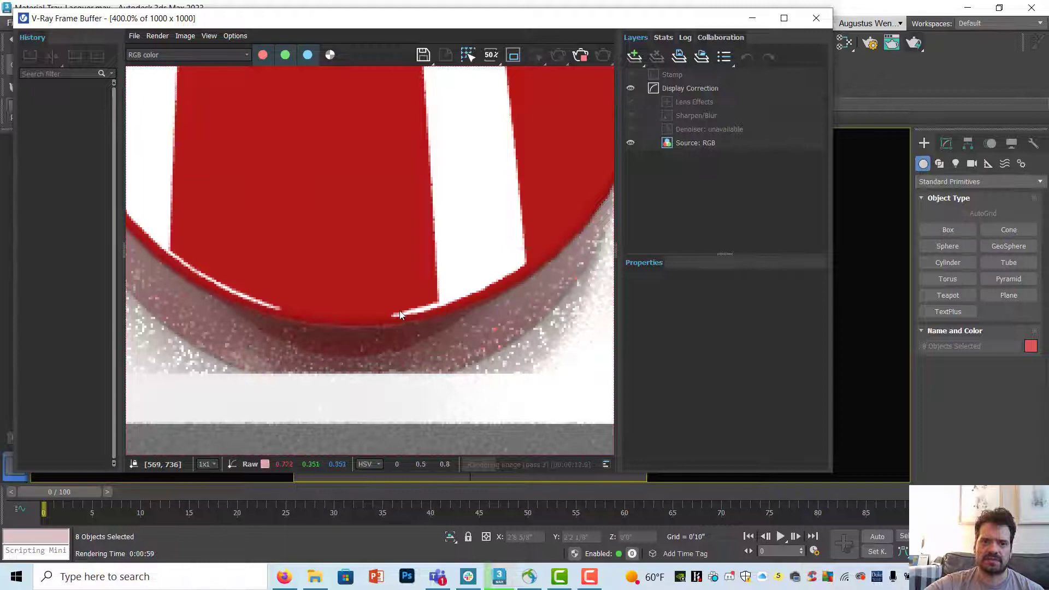
{"action": "scroll", "coordinate": [414, 297], "scroll_direction": "down", "scroll_amount": 1}
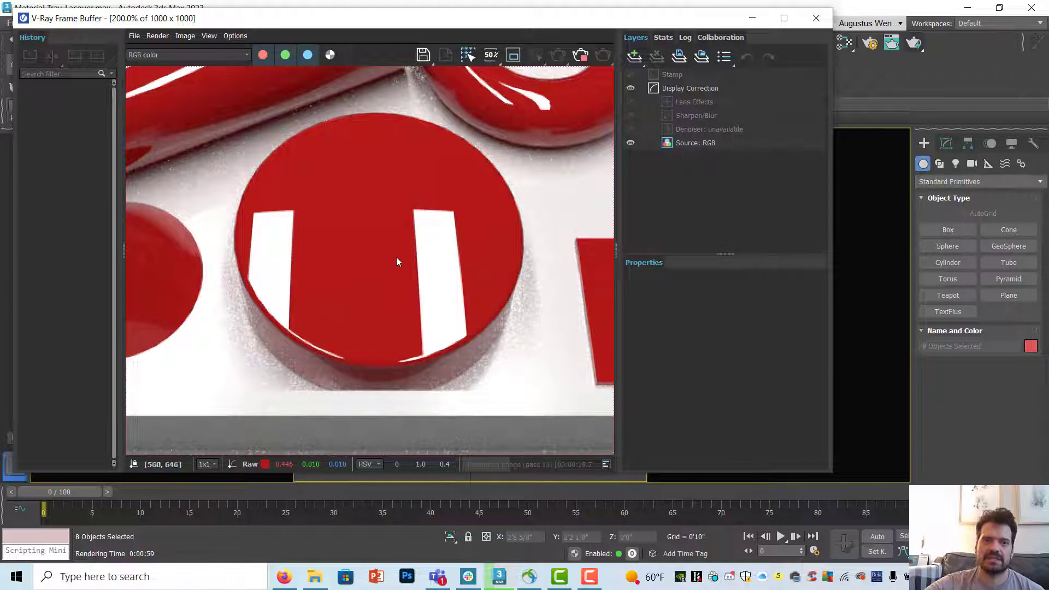
{"action": "middle_click_drag", "start_coordinate": [397, 262], "coordinate": [407, 392]}
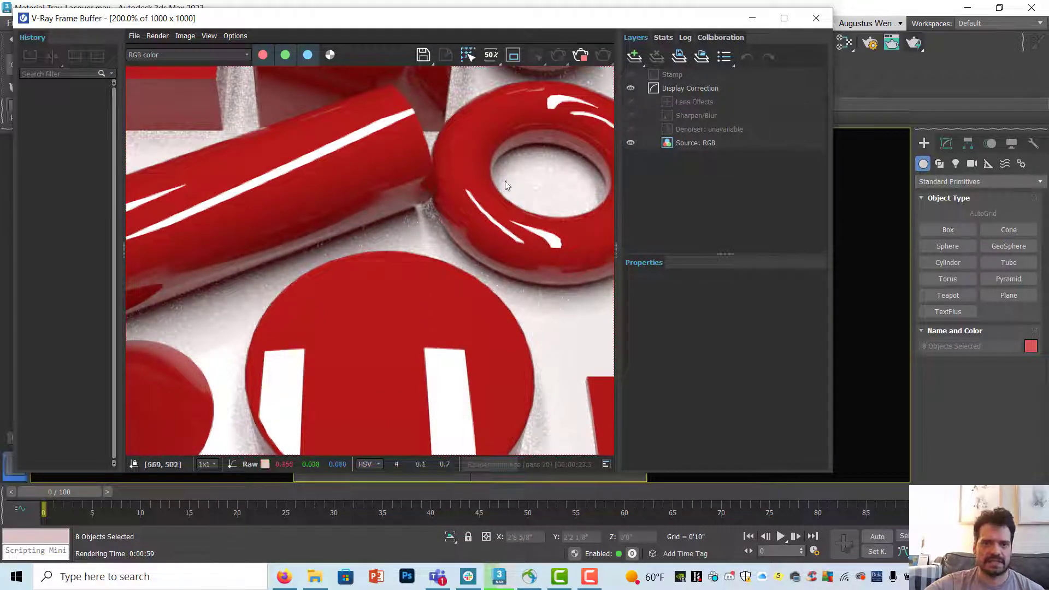
{"action": "scroll", "coordinate": [409, 258], "scroll_direction": "down", "scroll_amount": 2}
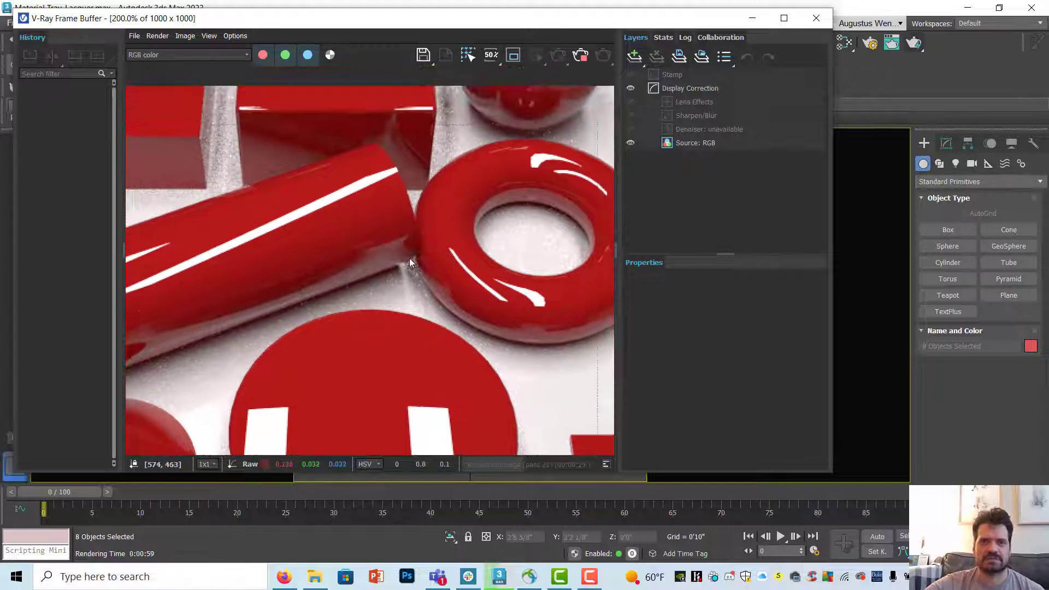
- Close the render and lower Lacquer's reflection glossiness from 1.0 to 0.94
{"action": "left_click", "coordinate": [817, 19]}
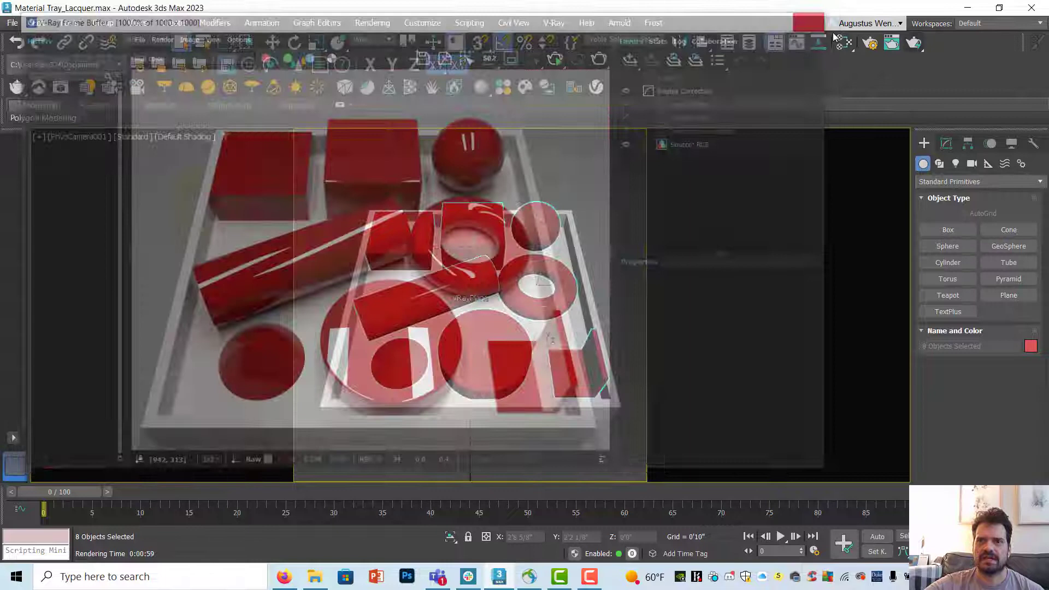
{"action": "left_click", "coordinate": [844, 42]}
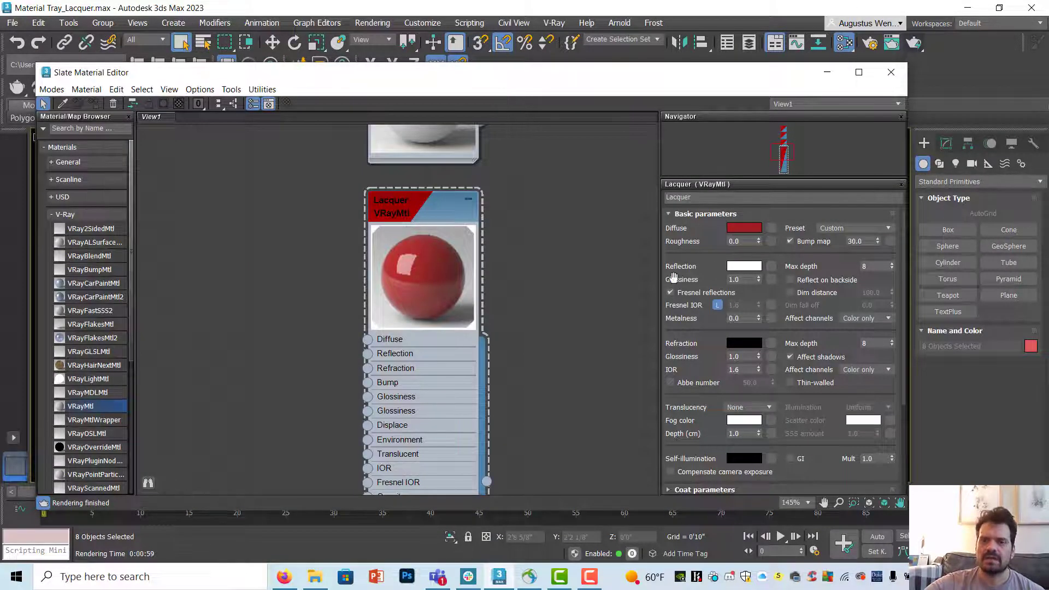
{"action": "left_click", "coordinate": [759, 282]}
{"action": "left_click", "coordinate": [760, 282]}
{"action": "left_click", "coordinate": [759, 281]}
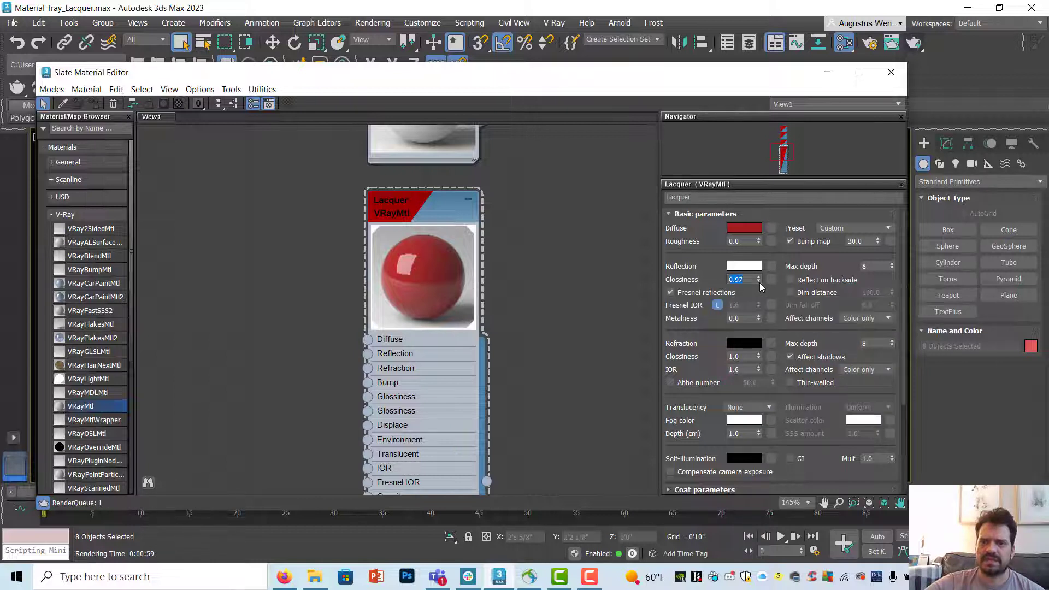
{"action": "left_click", "coordinate": [759, 282]}
{"action": "left_click", "coordinate": [760, 282]}
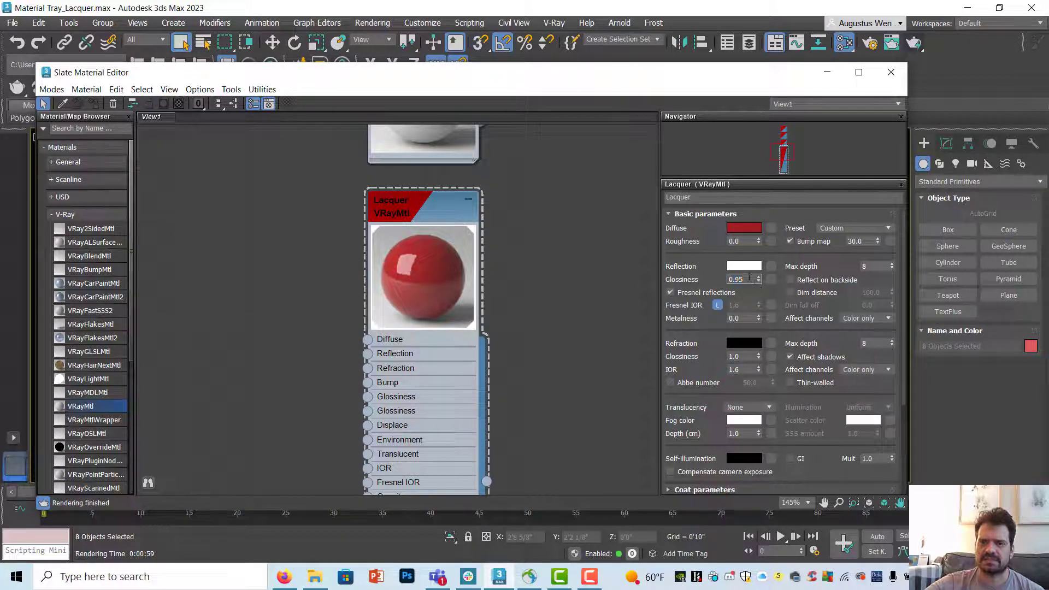
{"action": "left_click", "coordinate": [759, 282]}
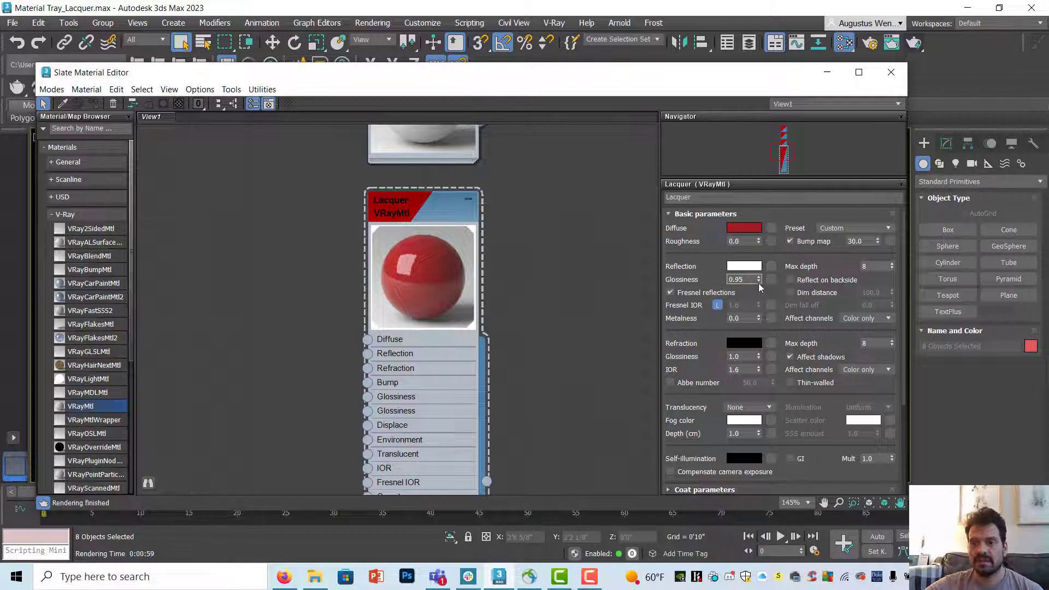
{"action": "left_click", "coordinate": [753, 281]}
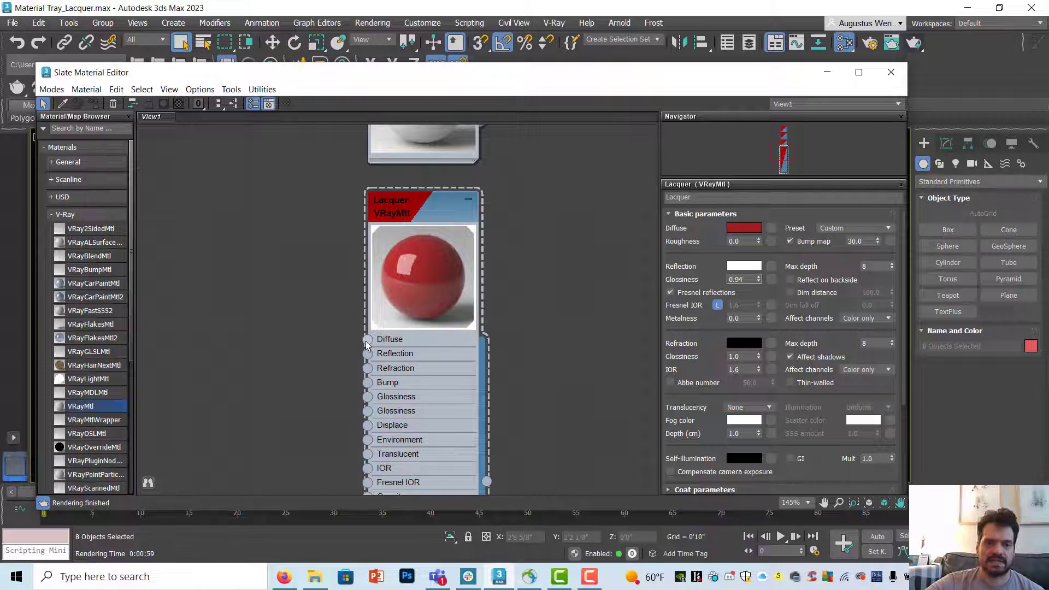
- Connect a Mix map to the Lacquer diffuse and place its node beside the material
{"action": "left_click_drag", "start_coordinate": [366, 341], "coordinate": [244, 269]}
{"action": "mouse_move", "coordinate": [270, 278]}
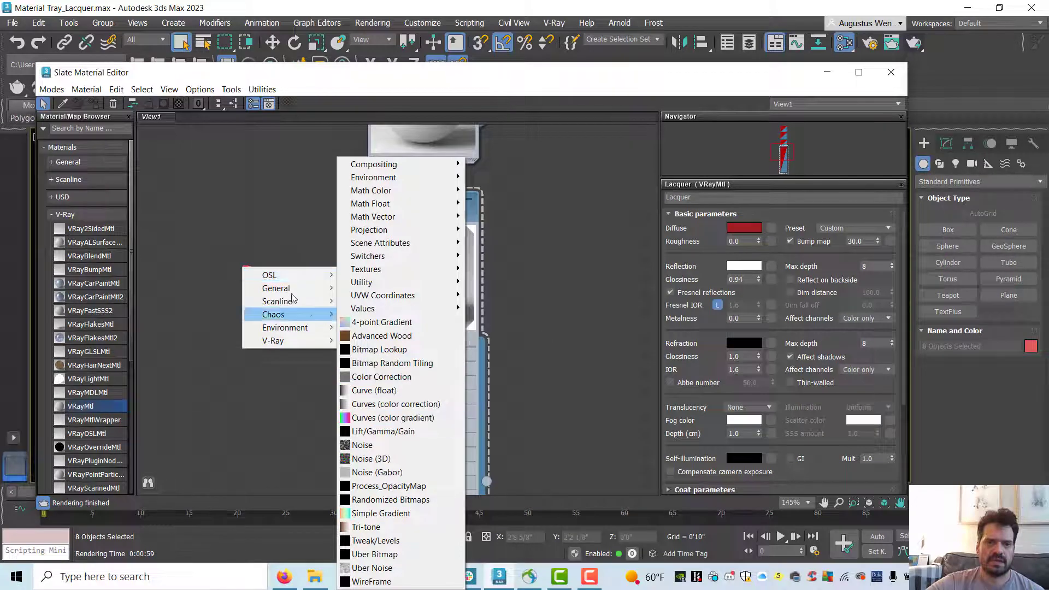
{"action": "left_click", "coordinate": [381, 273]}
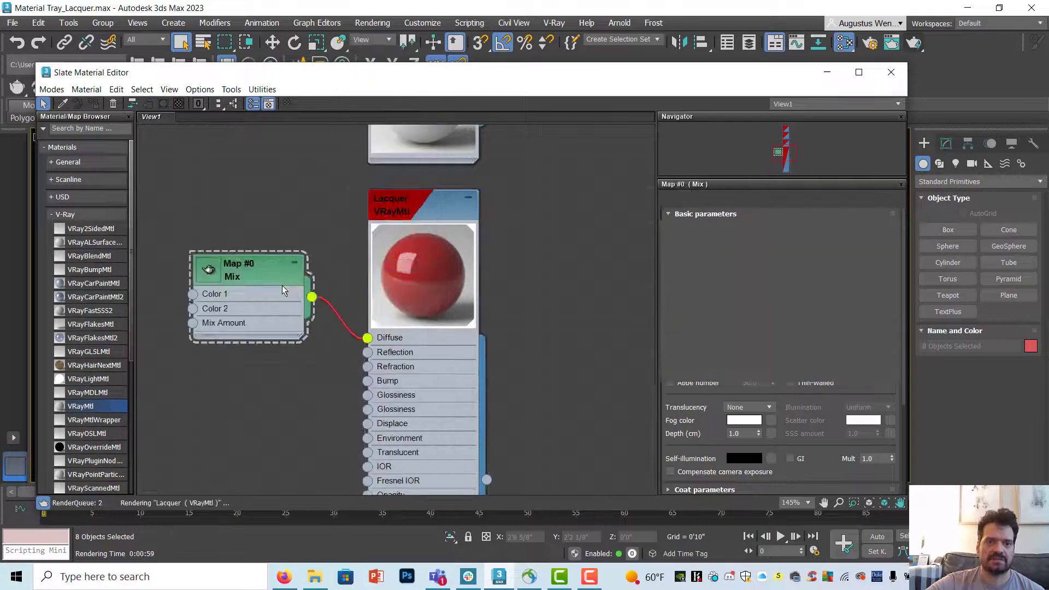
{"action": "middle_click_drag", "start_coordinate": [250, 189], "coordinate": [445, 216]}
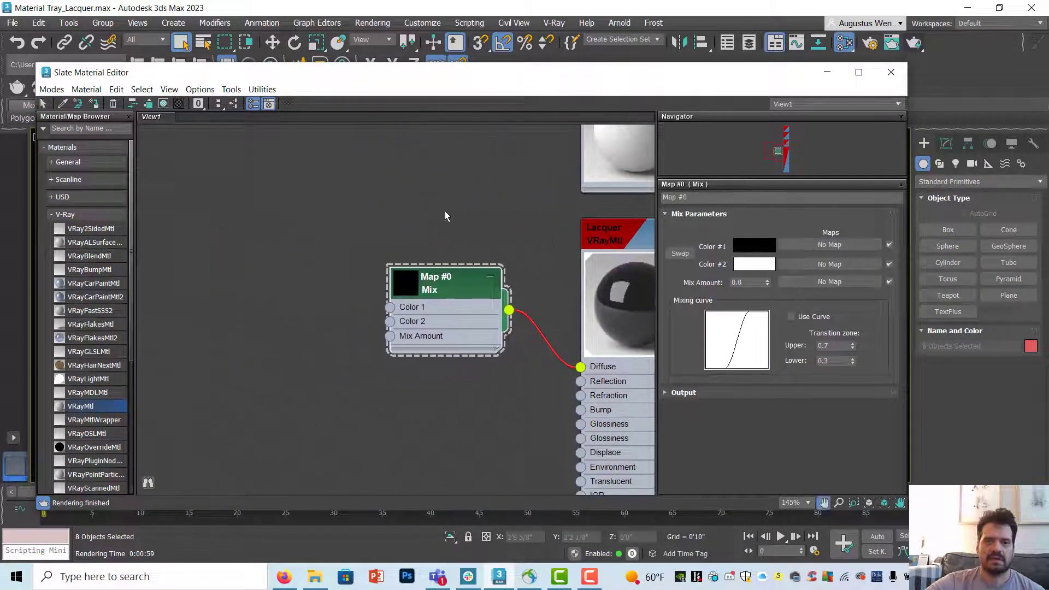
{"action": "left_click_drag", "start_coordinate": [435, 283], "coordinate": [400, 283]}
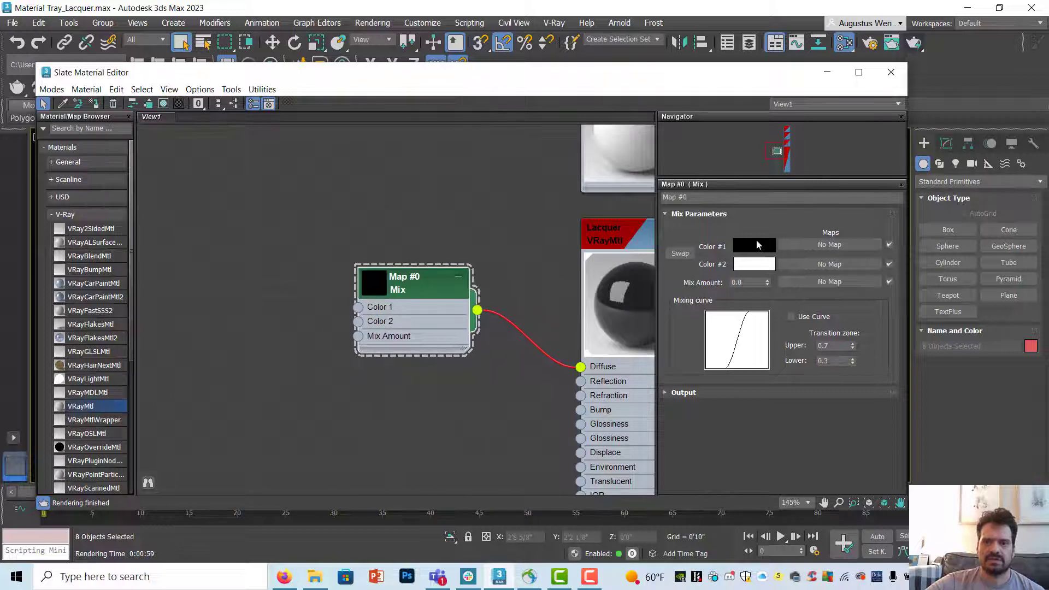
- Set Mix Color #1 to dark red RGB 65, 2, 2 and Color #2 to a very dark red
{"action": "left_click", "coordinate": [755, 246]}
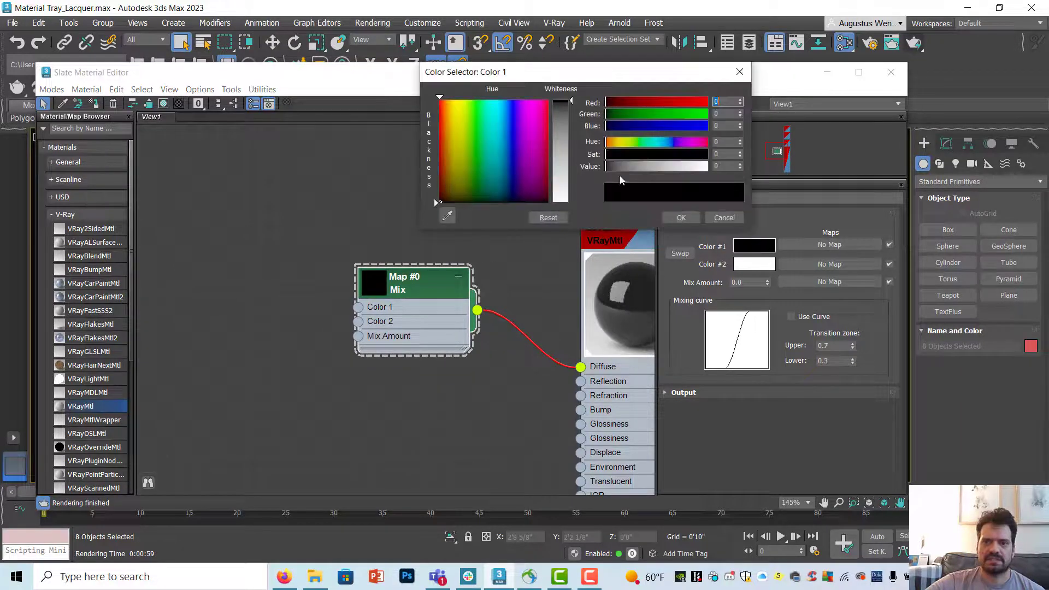
{"action": "left_click", "coordinate": [698, 154]}
{"action": "mouse_move", "coordinate": [651, 167]}
{"action": "left_mouse_down"}
{"action": "mouse_move", "coordinate": [661, 168]}
{"action": "mouse_move", "coordinate": [632, 168]}
{"action": "left_mouse_up"}
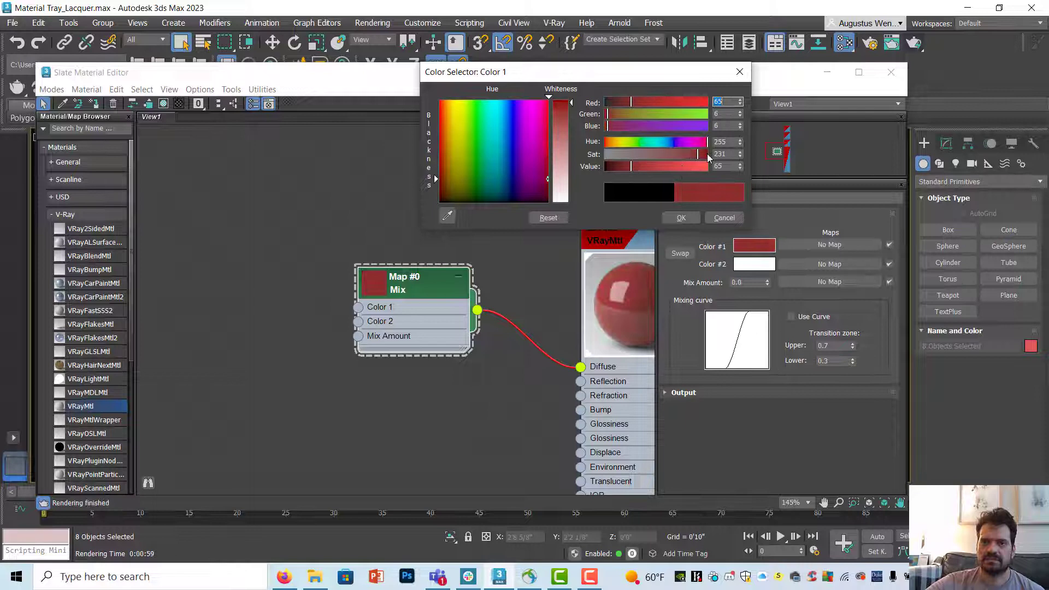
{"action": "left_click_drag", "start_coordinate": [707, 154], "coordinate": [705, 155]}
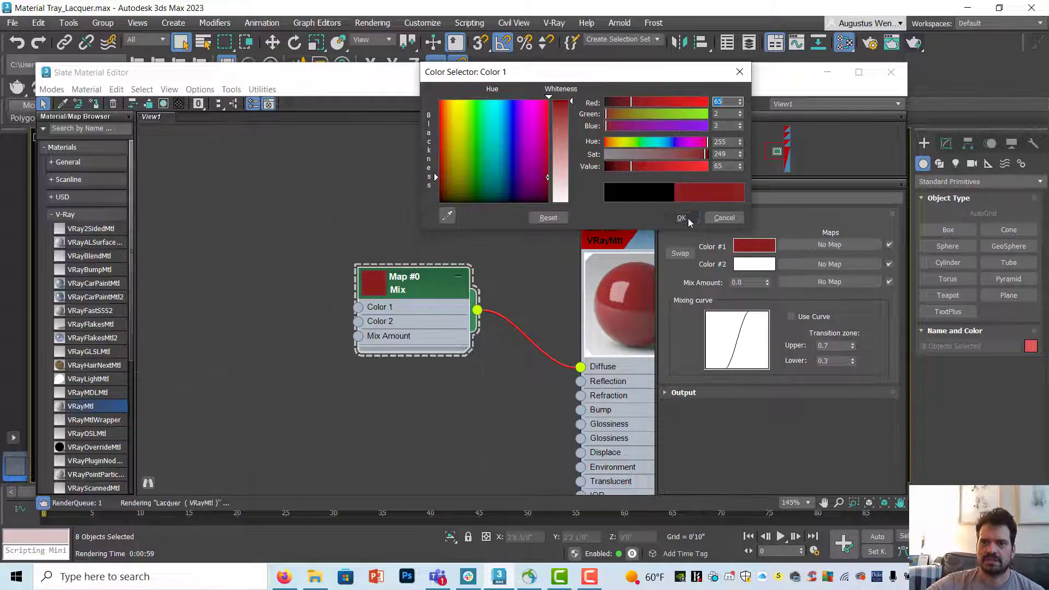
{"action": "left_click", "coordinate": [681, 218]}
{"action": "left_click", "coordinate": [754, 264]}
{"action": "left_click_drag", "start_coordinate": [675, 172], "coordinate": [616, 188]}
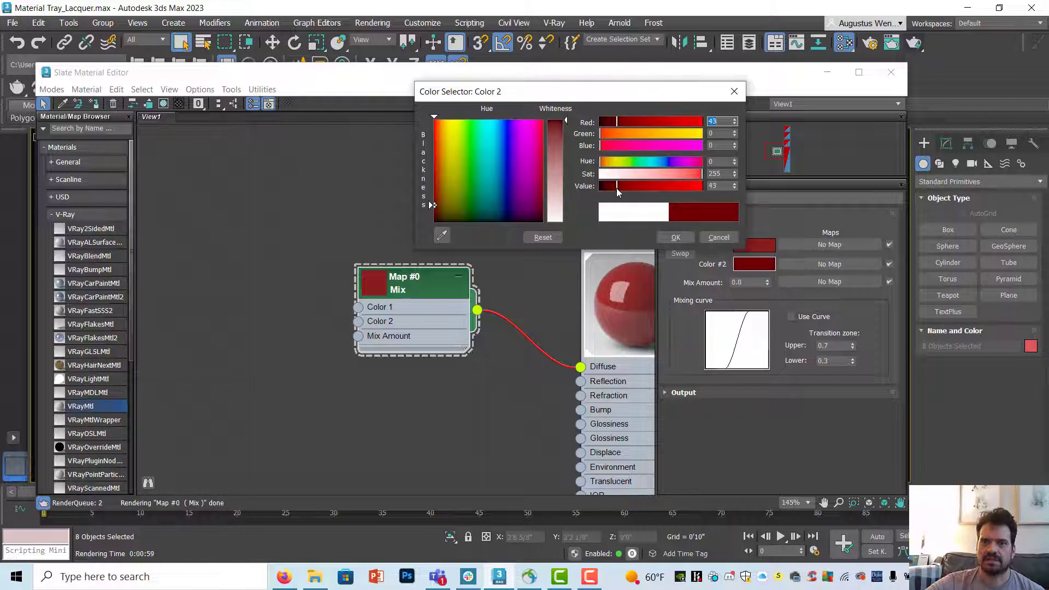
{"action": "left_click_drag", "start_coordinate": [702, 174], "coordinate": [696, 177]}
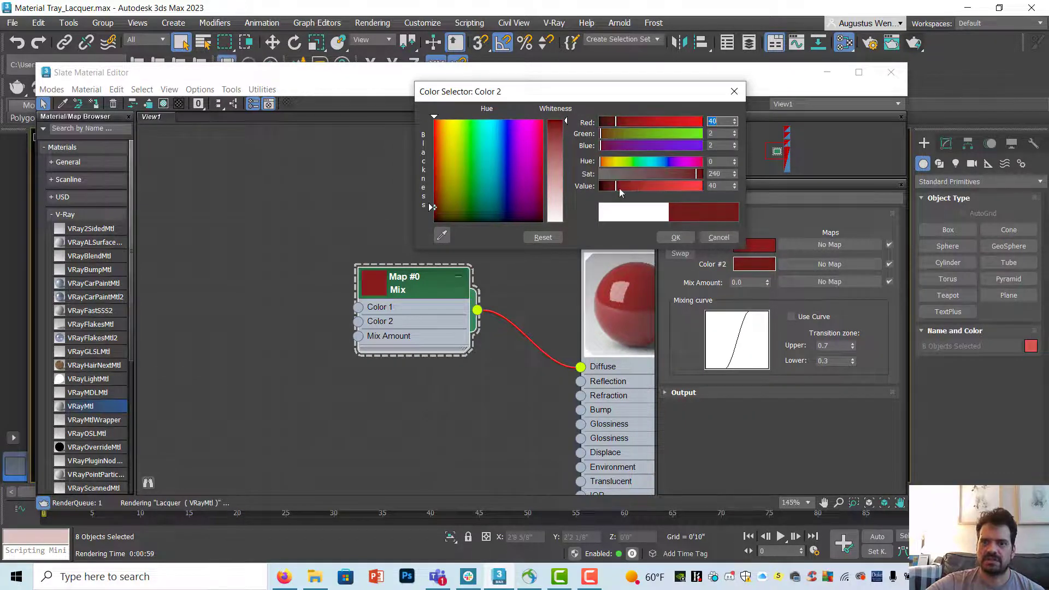
- Make the Mix map's second red slightly darker
{"action": "left_click", "coordinate": [676, 237]}
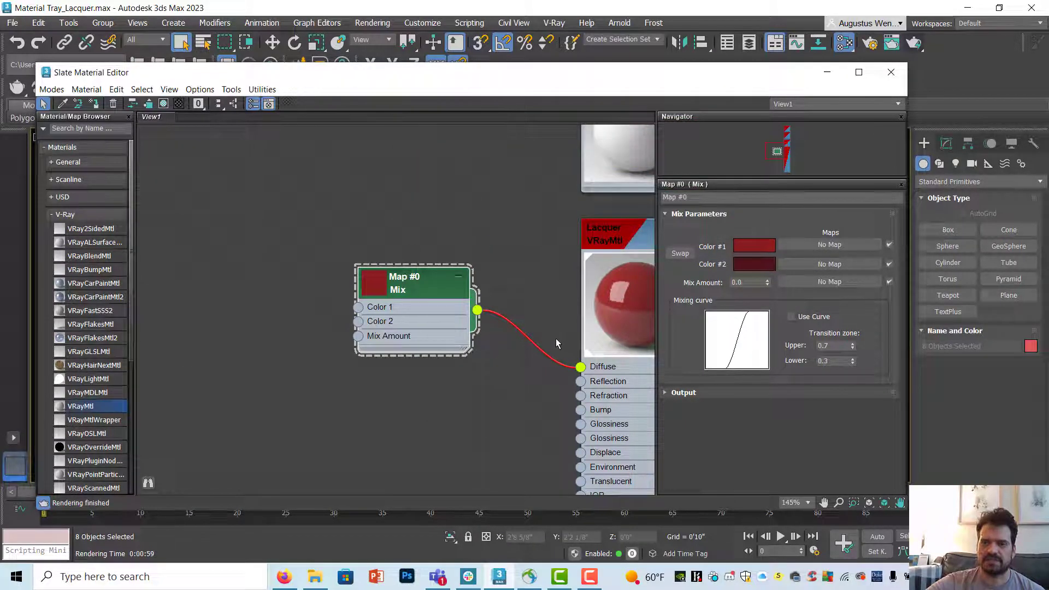
{"action": "left_click", "coordinate": [755, 264]}
{"action": "left_click", "coordinate": [659, 238]}
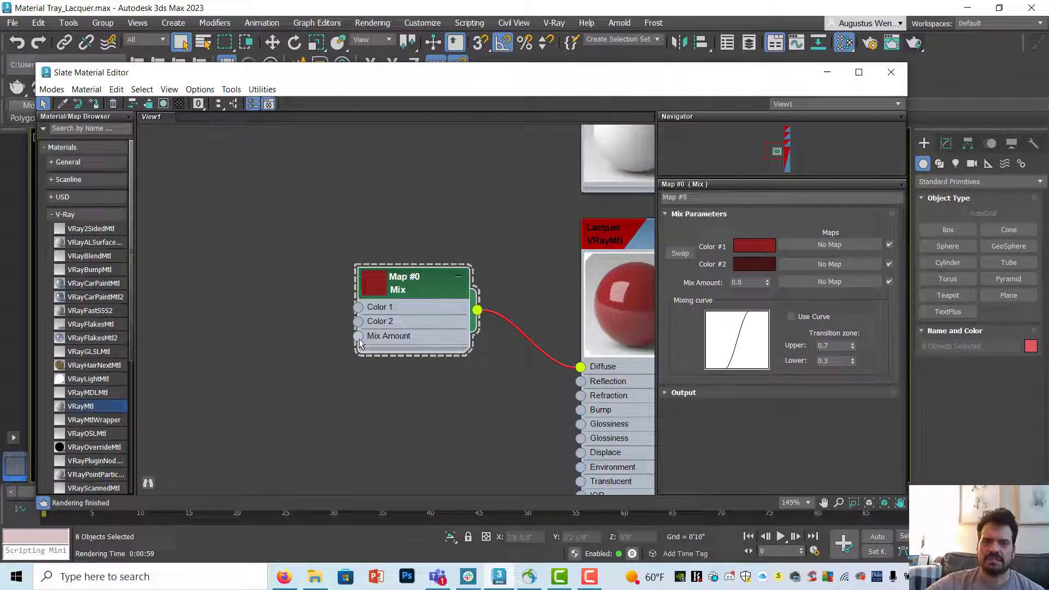
- Preview Mix Amount up to 100, then reset it to 0
{"action": "left_click_drag", "start_coordinate": [360, 342], "coordinate": [340, 350]}
{"action": "key", "text": "Escape"}
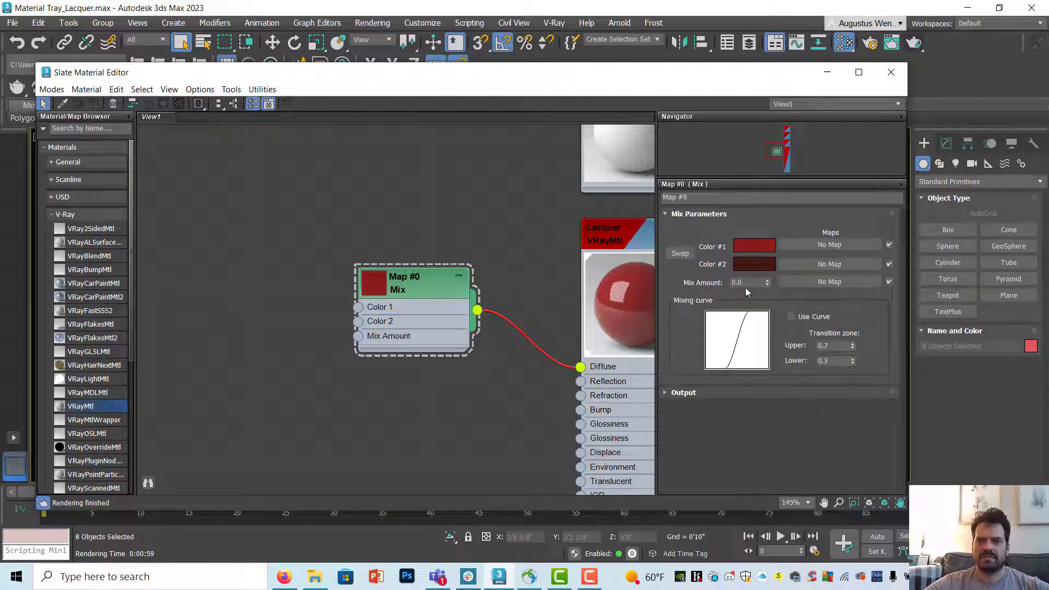
{"action": "left_click_drag", "start_coordinate": [767, 283], "coordinate": [770, 282]}
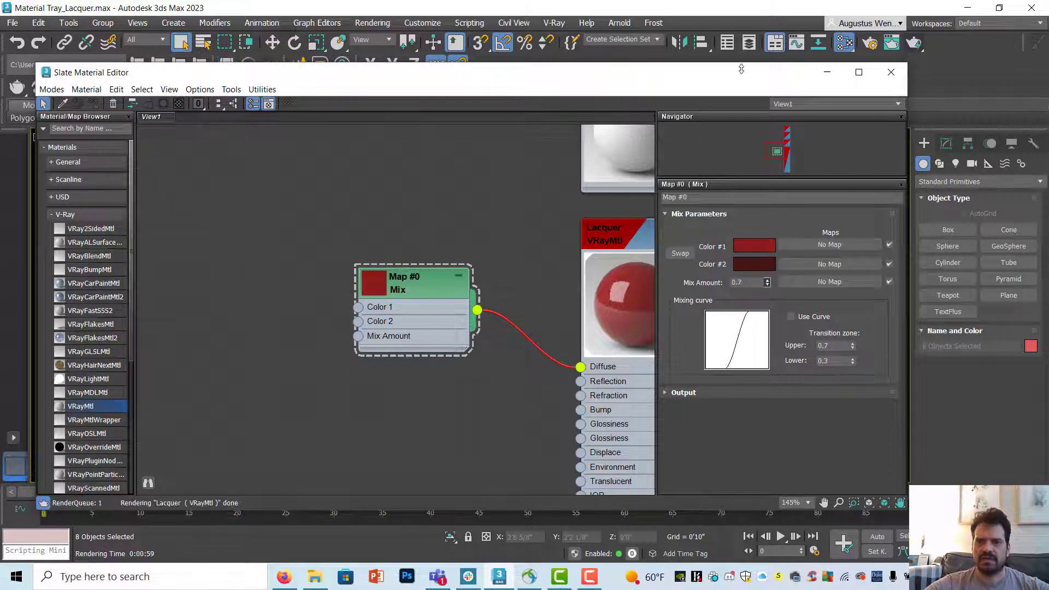
{"action": "middle_click_drag", "start_coordinate": [585, 236], "coordinate": [542, 234]}
{"action": "left_click_drag", "start_coordinate": [767, 282], "coordinate": [764, 52]}
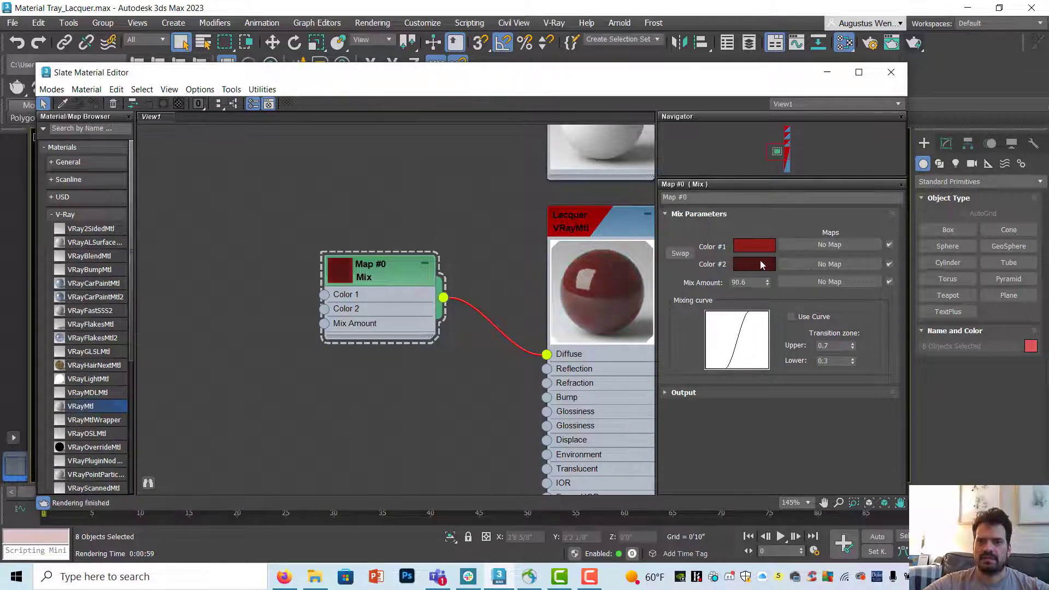
{"action": "left_click_drag", "start_coordinate": [765, 290], "coordinate": [765, 256]}
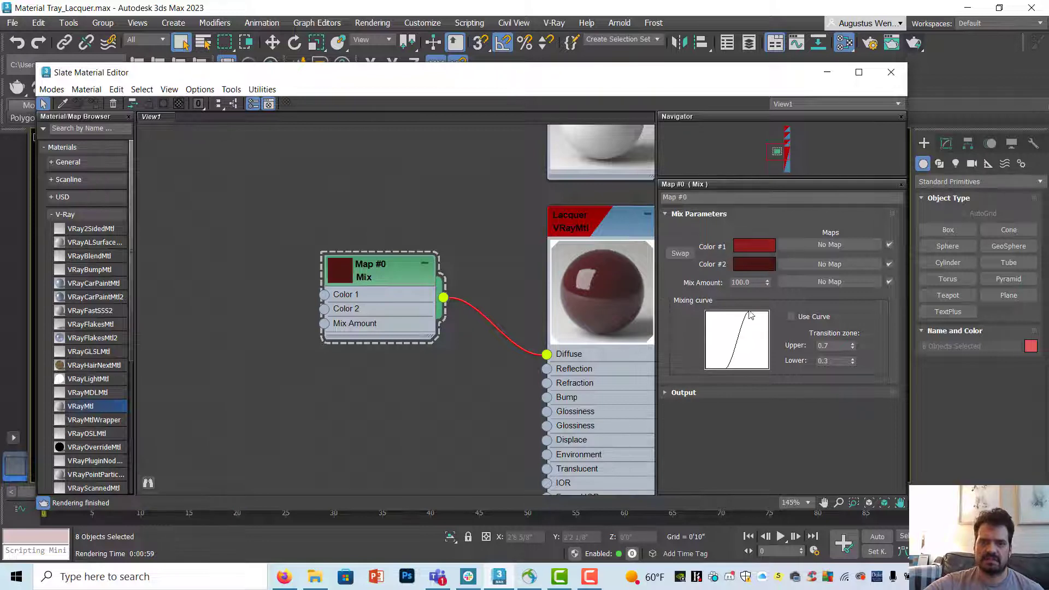
{"action": "right_click", "coordinate": [767, 282]}
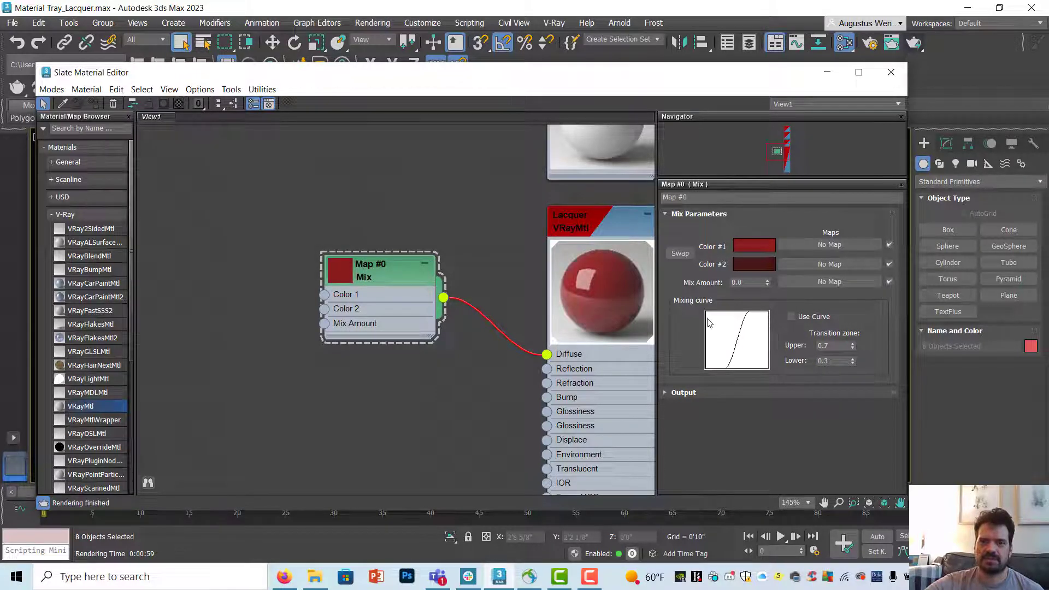
- Brighten Mix Color #1 to red RGB 92, 3, 3
{"action": "left_click", "coordinate": [755, 245]}
{"action": "left_click_drag", "start_coordinate": [633, 172], "coordinate": [641, 170]}
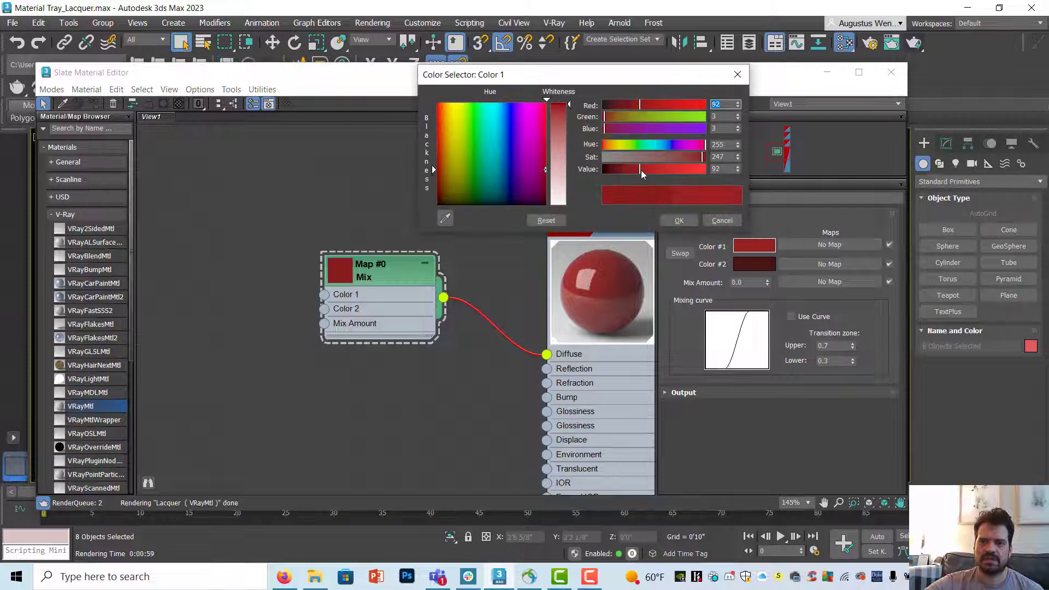
{"action": "left_click", "coordinate": [679, 220]}
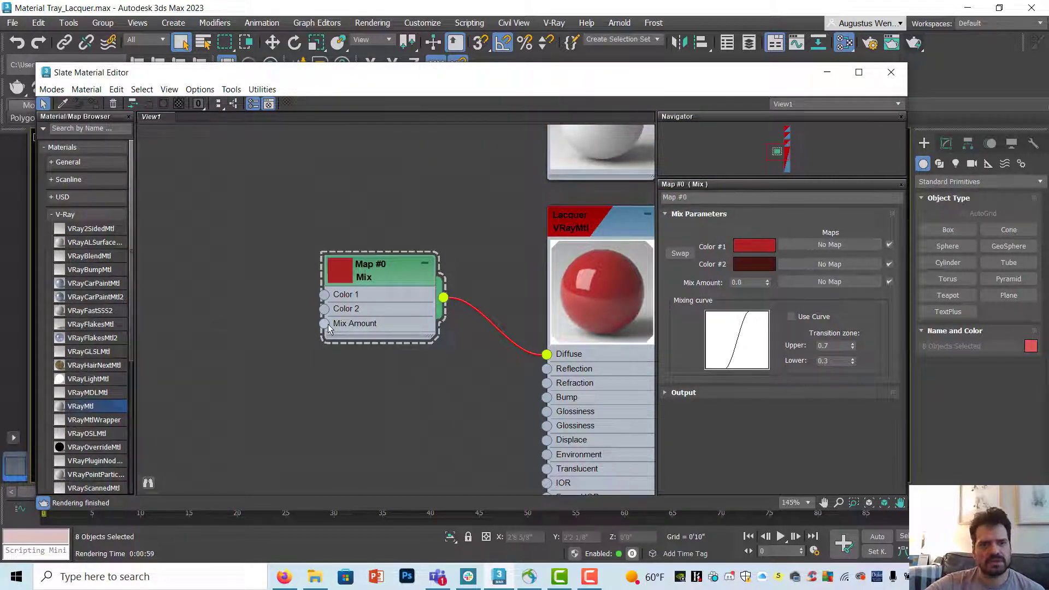
- Connect a Falloff map to the Mix Amount and place it left of the Mix node
{"action": "left_click_drag", "start_coordinate": [326, 324], "coordinate": [241, 328]}
{"action": "mouse_move", "coordinate": [278, 353]}
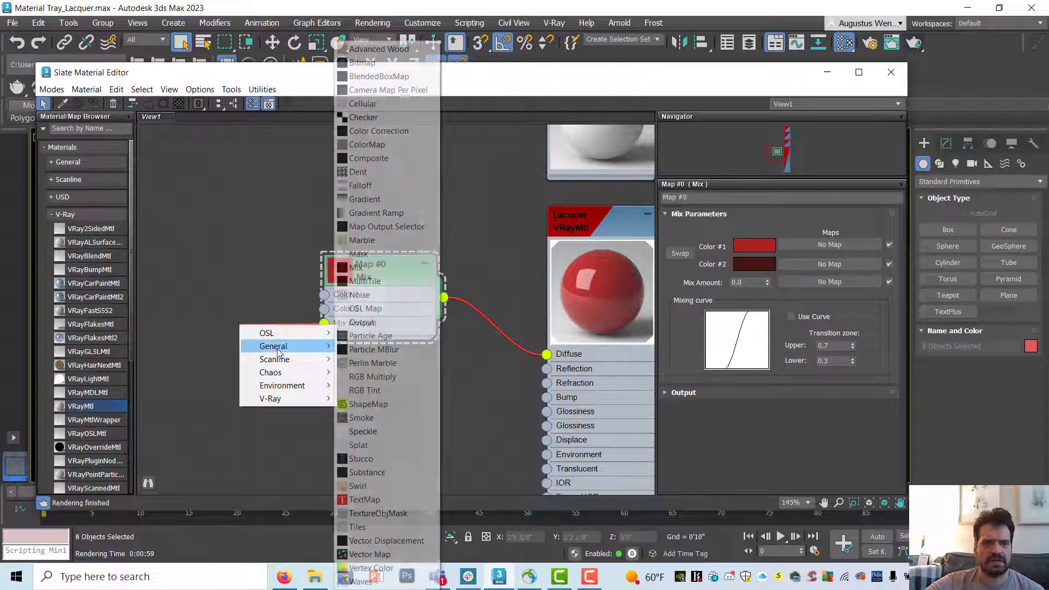
{"action": "left_click", "coordinate": [378, 188]}
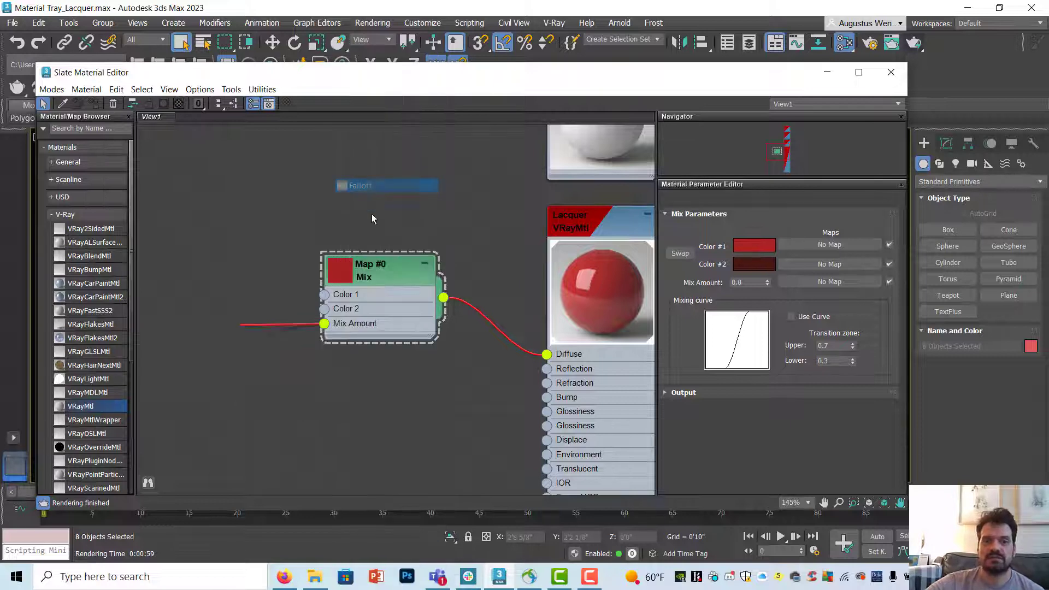
{"action": "left_click_drag", "start_coordinate": [260, 313], "coordinate": [222, 299]}
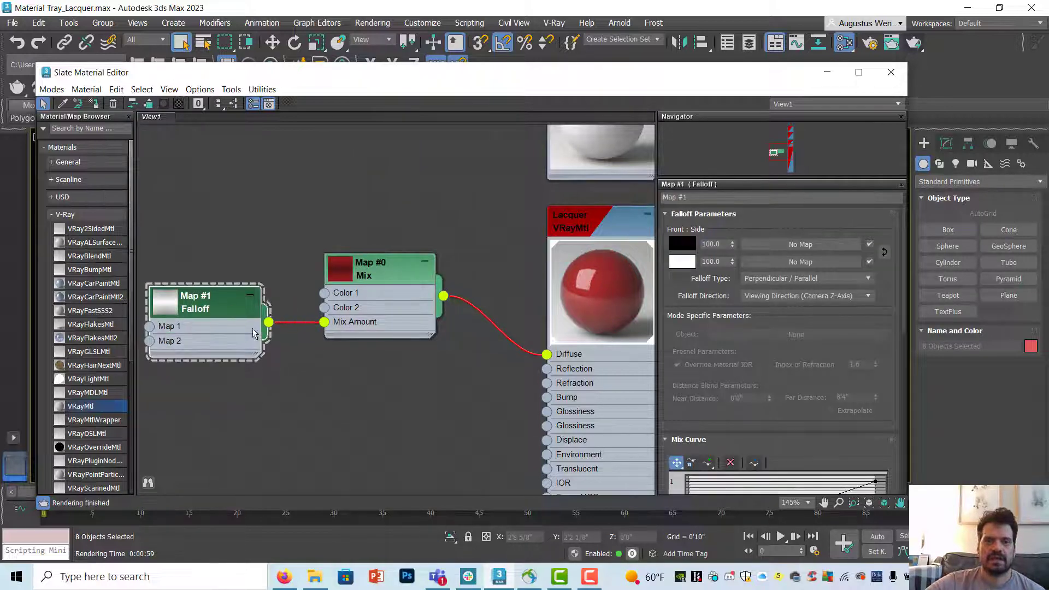
- Try the Fresnel falloff type, then keep Perpendicular / Parallel
{"action": "left_click", "coordinate": [785, 280]}
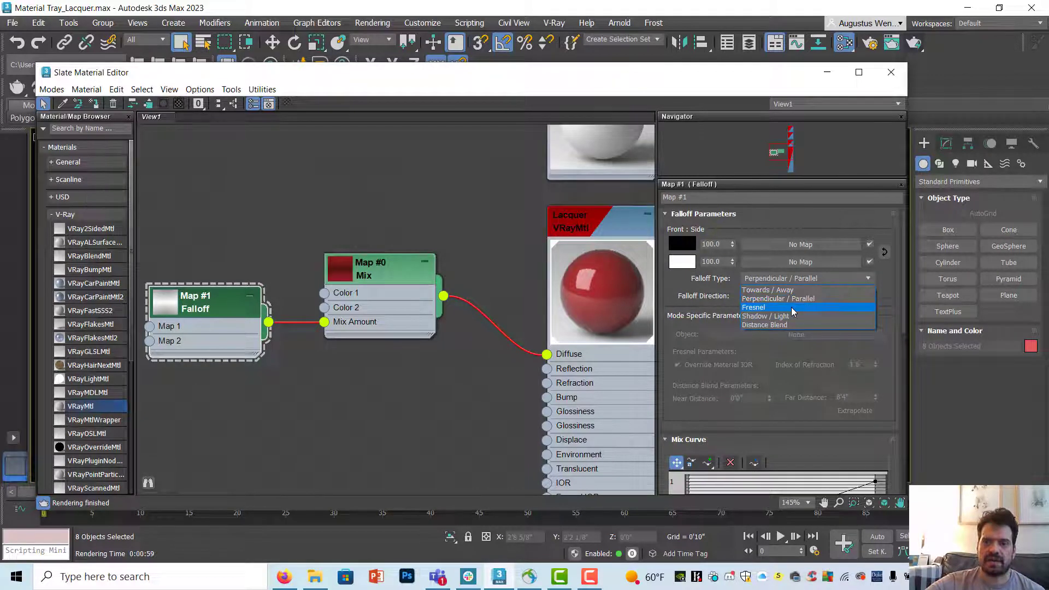
{"action": "left_click", "coordinate": [792, 308]}
{"action": "left_click", "coordinate": [780, 283]}
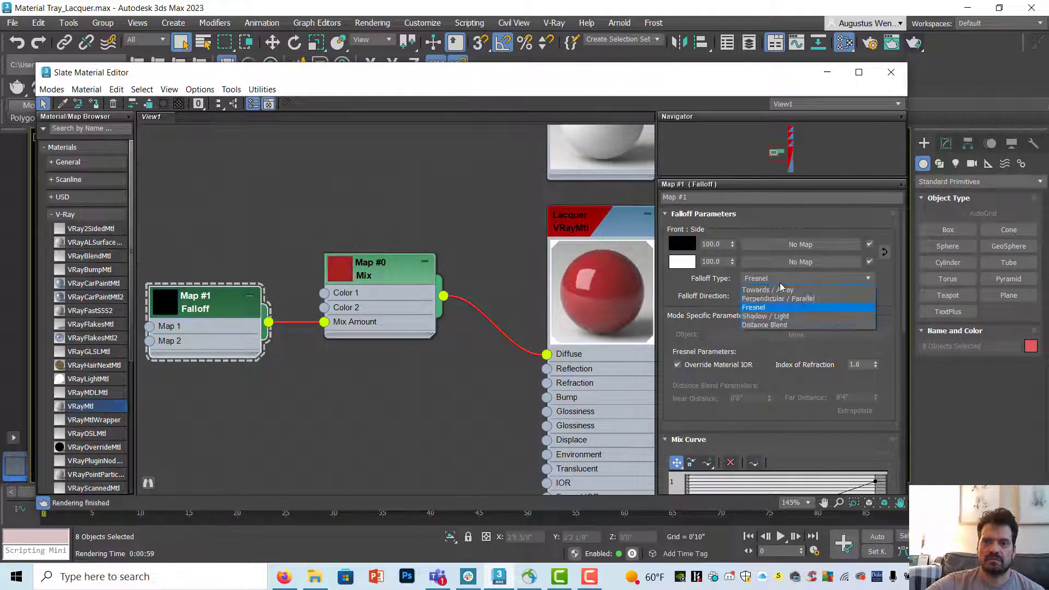
{"action": "left_click", "coordinate": [783, 300]}
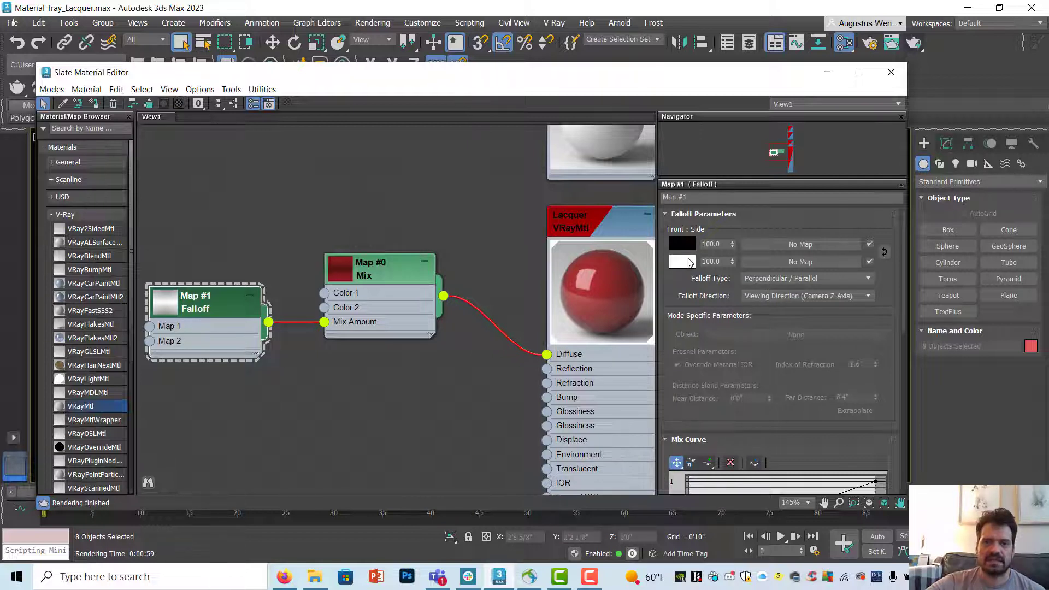
{"action": "left_click", "coordinate": [340, 277]}
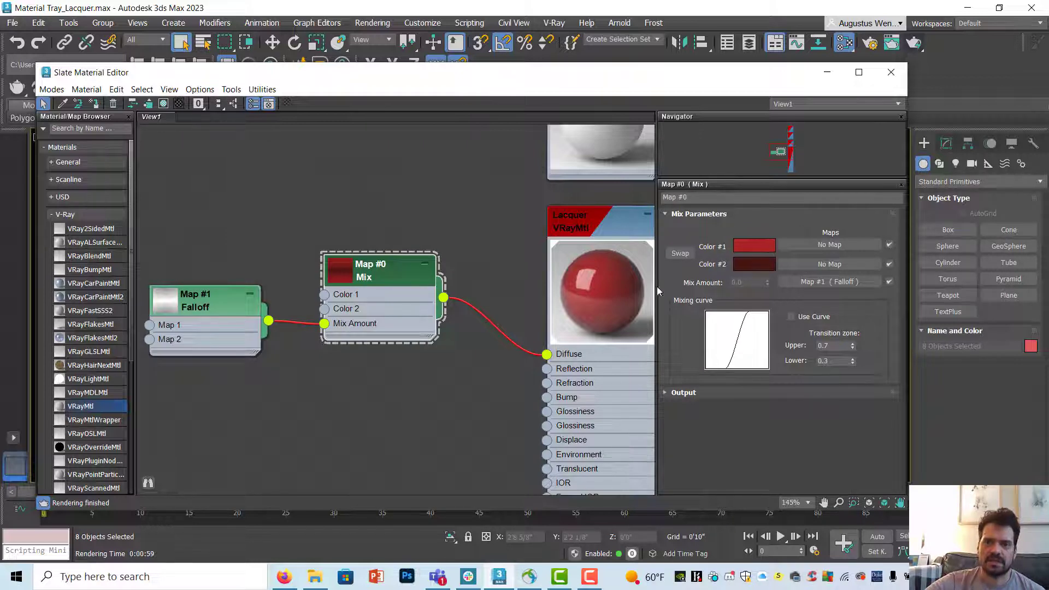
- Recentre the node graph, then close the Slate Material Editor to reveal the PhysCamera001 view
{"action": "scroll", "coordinate": [594, 280], "scroll_direction": "up", "scroll_amount": 3}
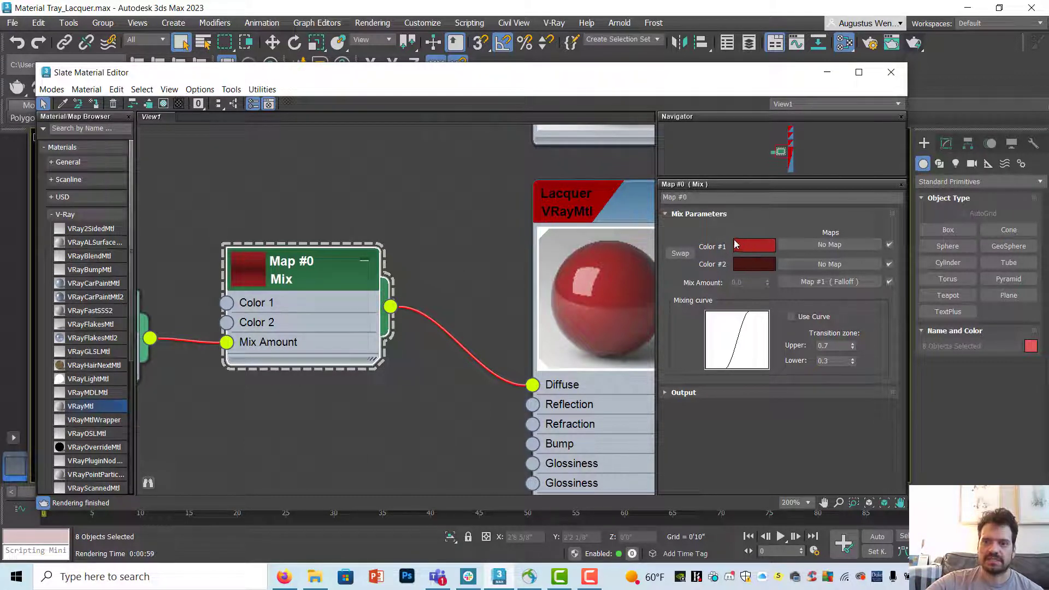
{"action": "middle_click_drag", "start_coordinate": [519, 270], "coordinate": [454, 246]}
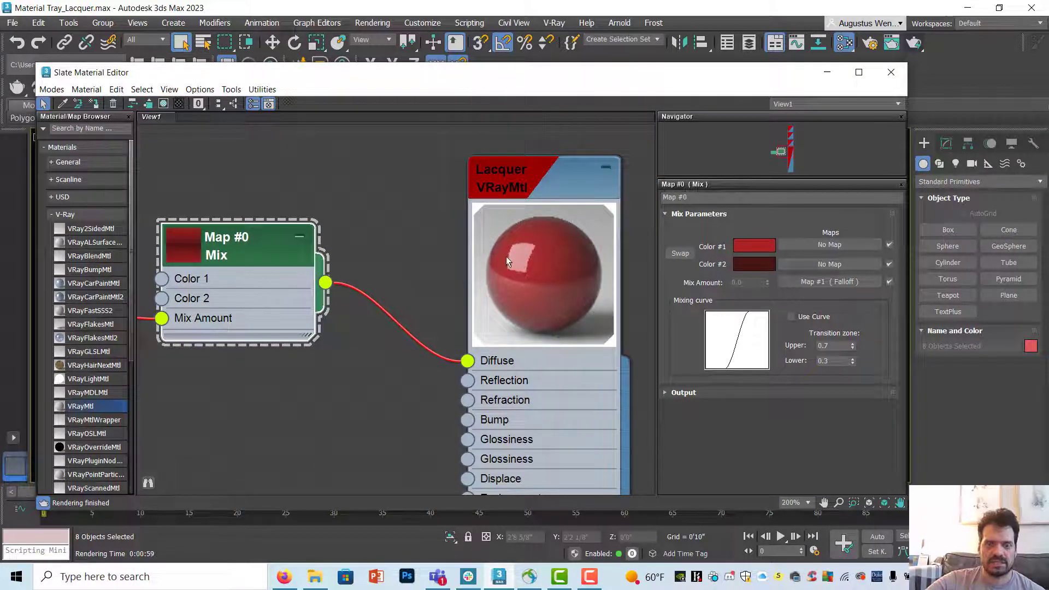
{"action": "left_click", "coordinate": [892, 72]}
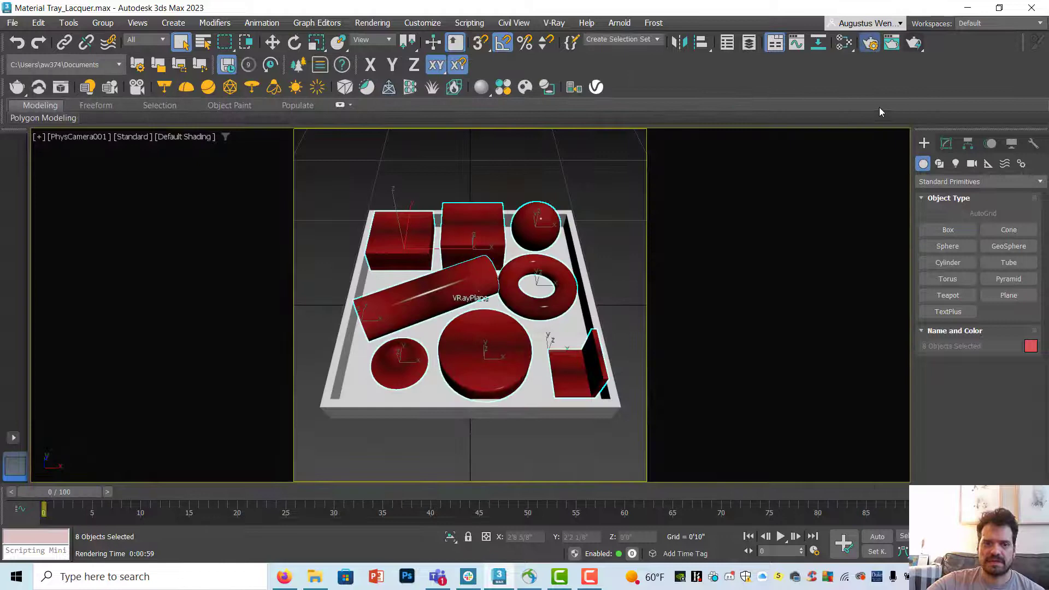
- Lock the image aspect and set the output width to 2000 for a 2000 × 2000 render
{"action": "key", "text": "F10"}
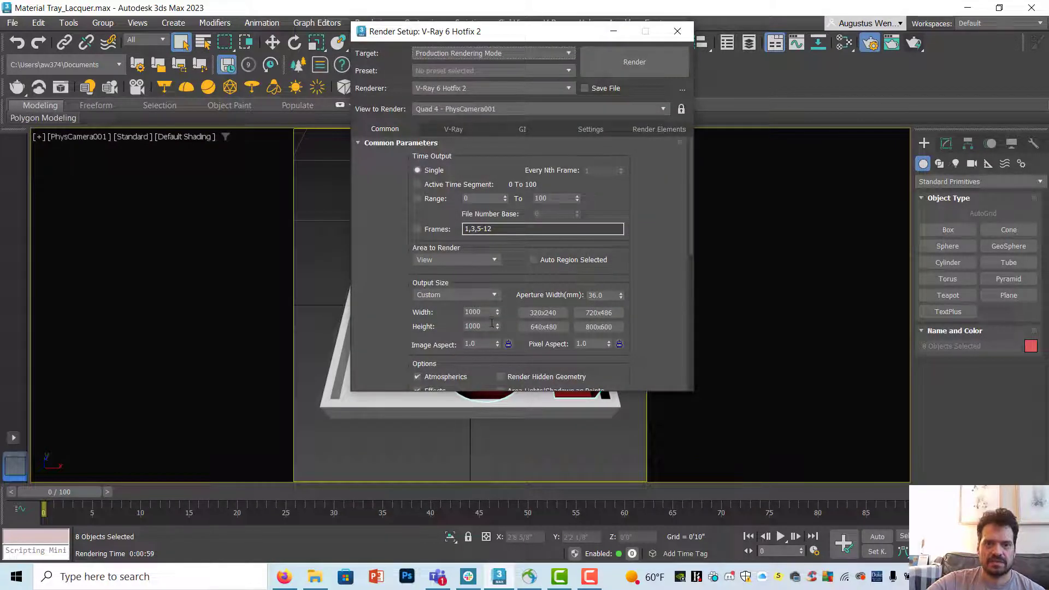
{"action": "left_click", "coordinate": [508, 345]}
{"action": "left_click", "coordinate": [468, 312]}
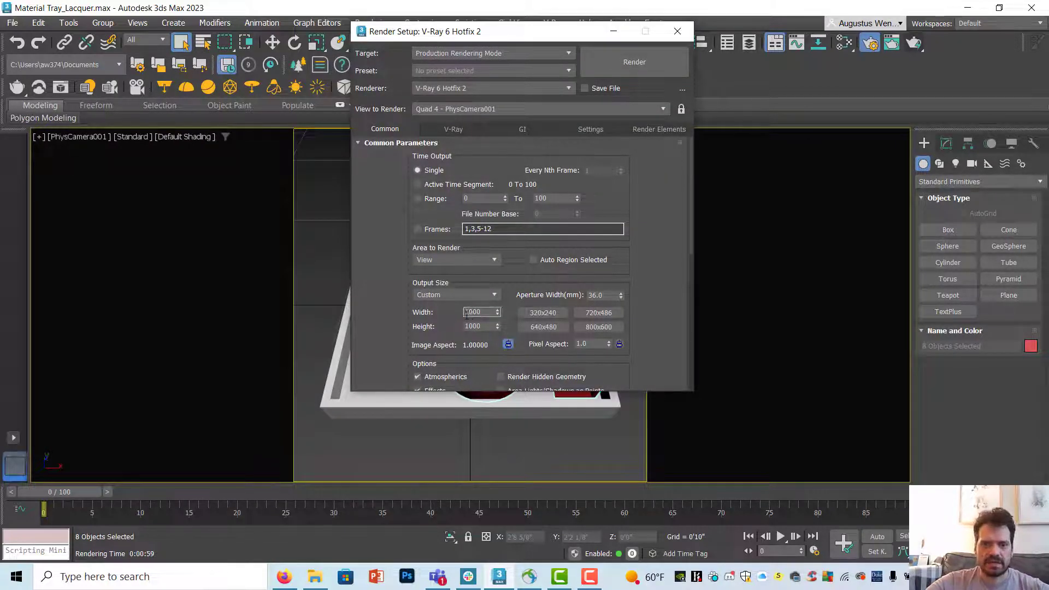
{"action": "type", "text": "2000"}
{"action": "key", "text": "Return"}
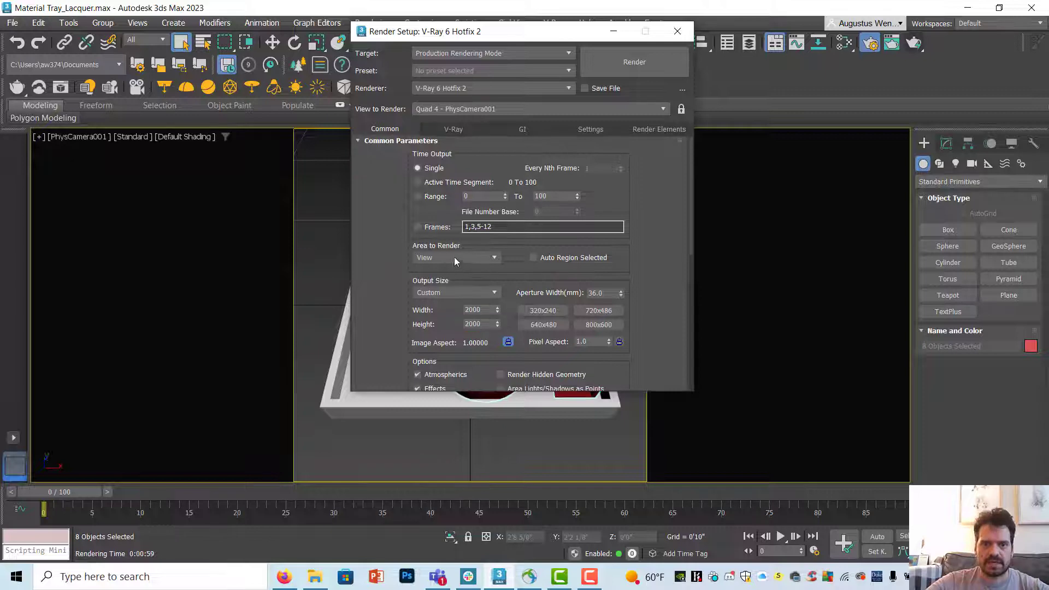
- Set Area to Render to Crop and fit the crop frame around the tray's centre and torus
{"action": "left_click", "coordinate": [458, 259]}
{"action": "left_click", "coordinate": [453, 288]}
{"action": "left_click", "coordinate": [613, 31]}
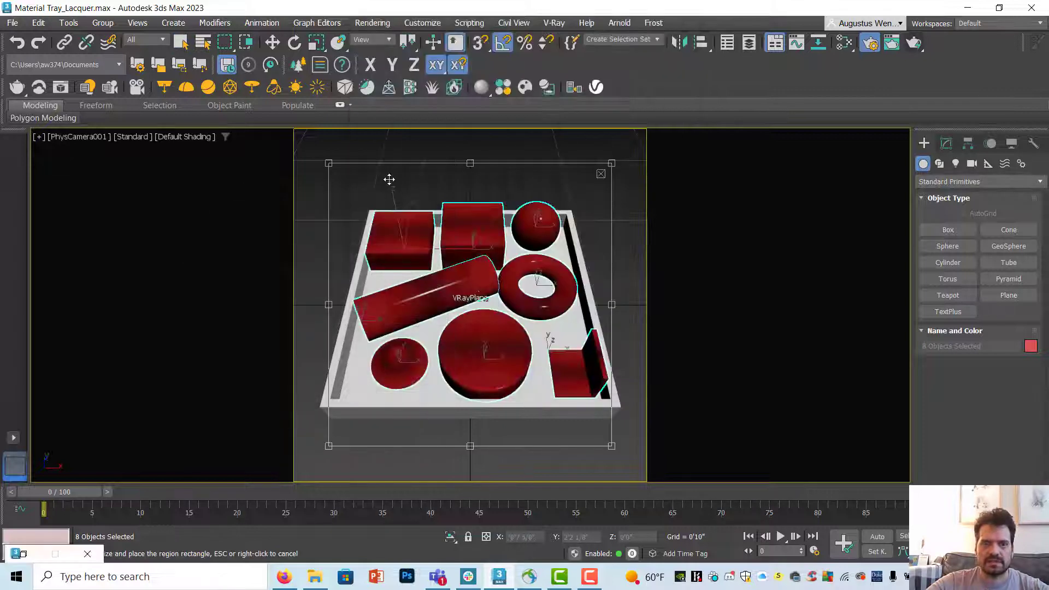
{"action": "left_click", "coordinate": [846, 44]}
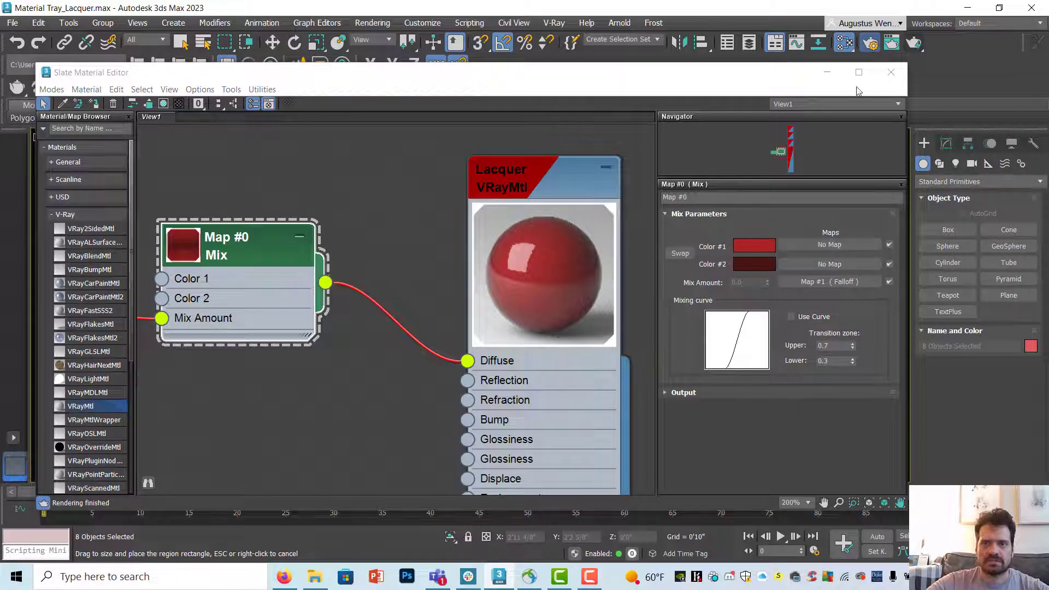
{"action": "left_click", "coordinate": [828, 73]}
{"action": "left_click", "coordinate": [455, 260]}
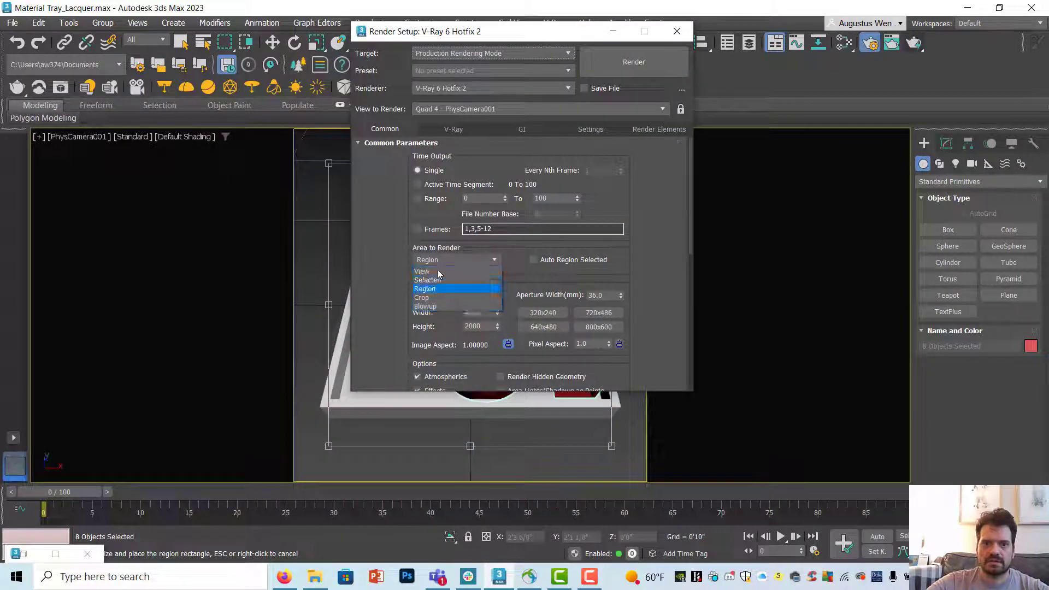
{"action": "left_click", "coordinate": [440, 297]}
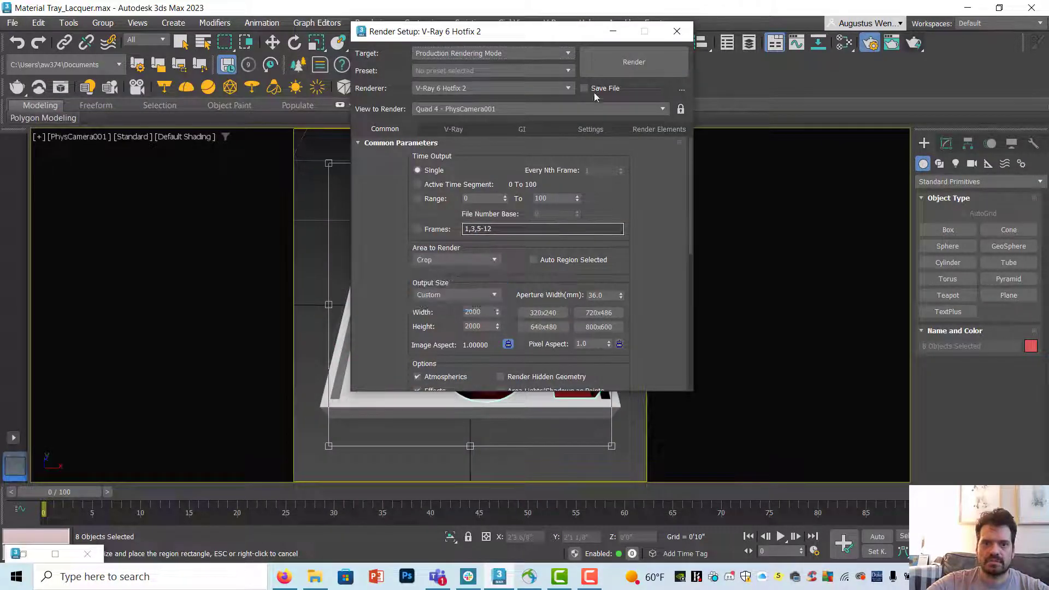
{"action": "left_click", "coordinate": [611, 35]}
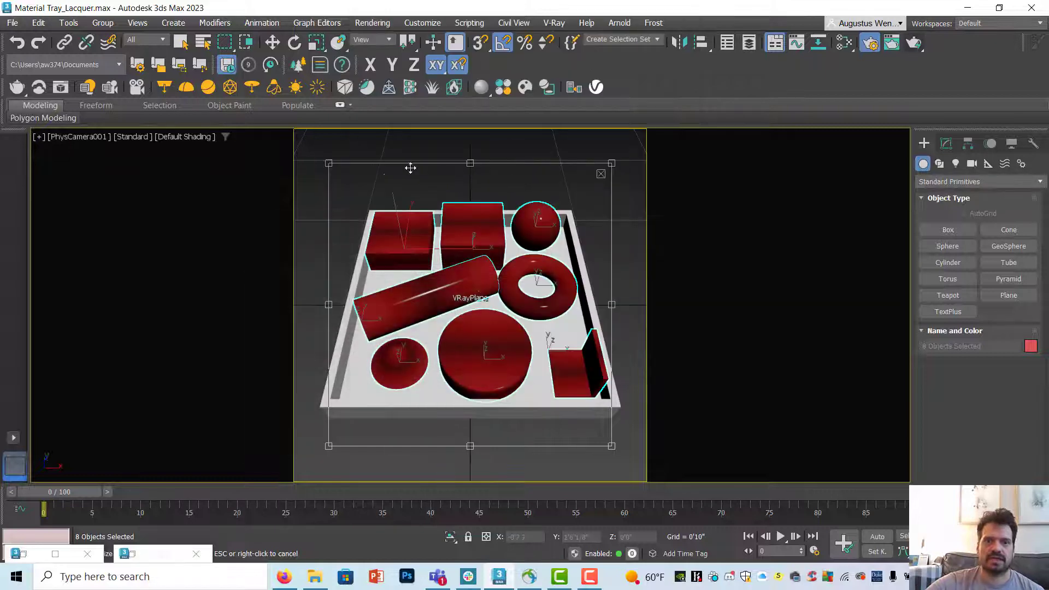
{"action": "left_click_drag", "start_coordinate": [328, 163], "coordinate": [500, 286]}
{"action": "left_click_drag", "start_coordinate": [523, 343], "coordinate": [534, 345]}
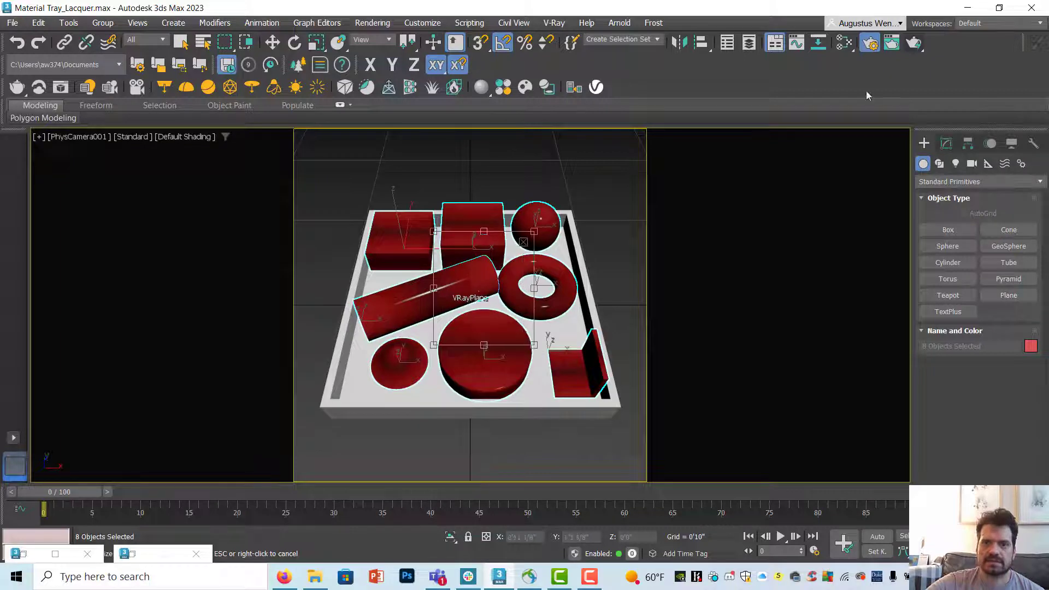
- Render the cropped area and zoom in on the cylinder and torus reflections
{"action": "left_click", "coordinate": [916, 46]}
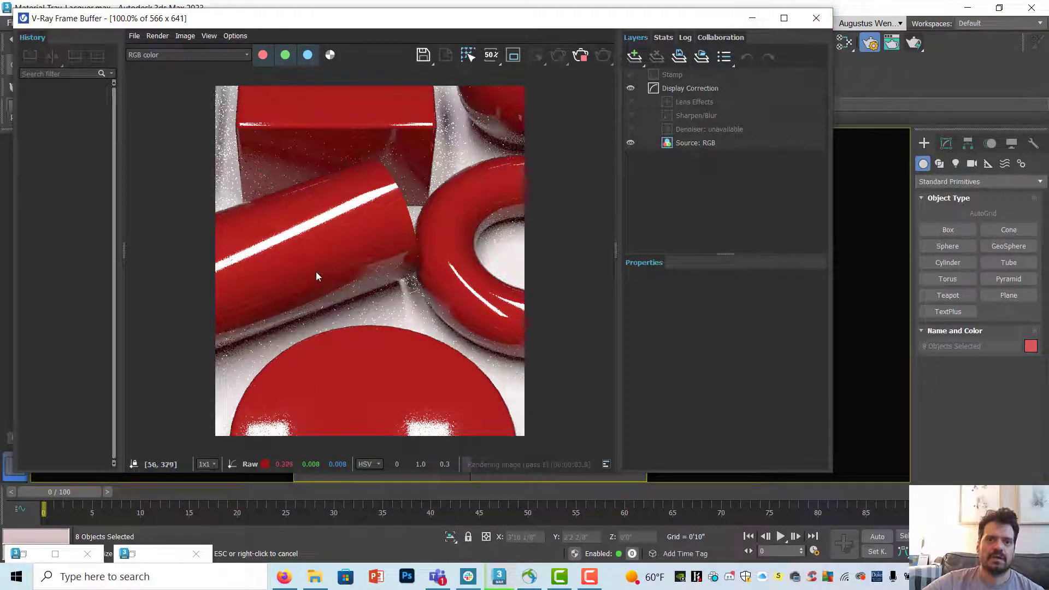
{"action": "scroll", "coordinate": [426, 276], "scroll_direction": "up", "scroll_amount": 2}
{"action": "mouse_move", "coordinate": [426, 182]}
{"action": "middle_mouse_down"}
{"action": "mouse_move", "coordinate": [442, 320]}
{"action": "mouse_move", "coordinate": [445, 180]}
{"action": "middle_mouse_up"}
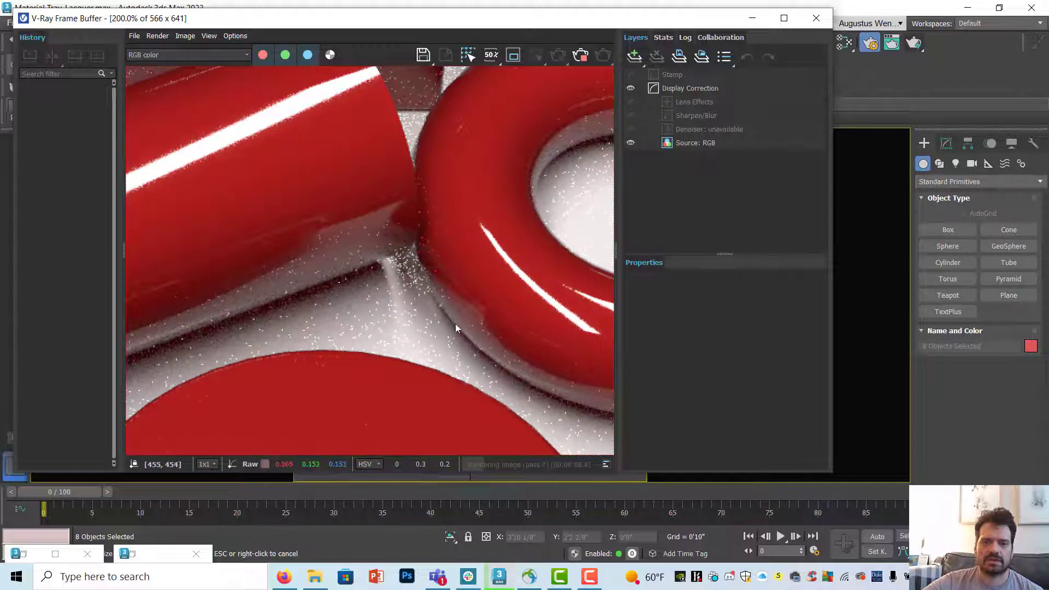
{"action": "middle_click_drag", "start_coordinate": [366, 223], "coordinate": [398, 337]}
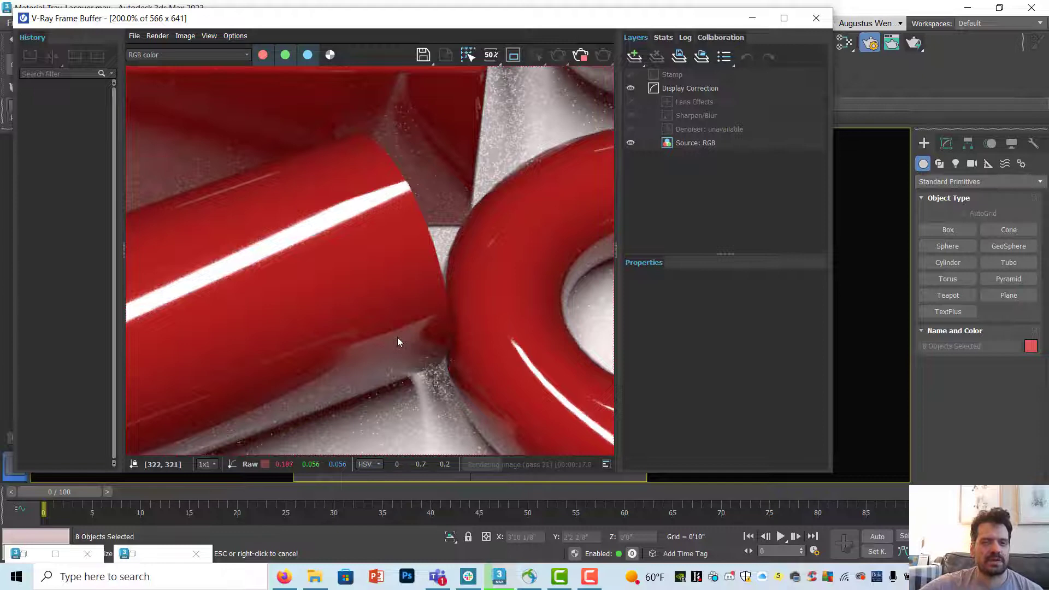
{"action": "middle_click_drag", "start_coordinate": [404, 333], "coordinate": [455, 360]}
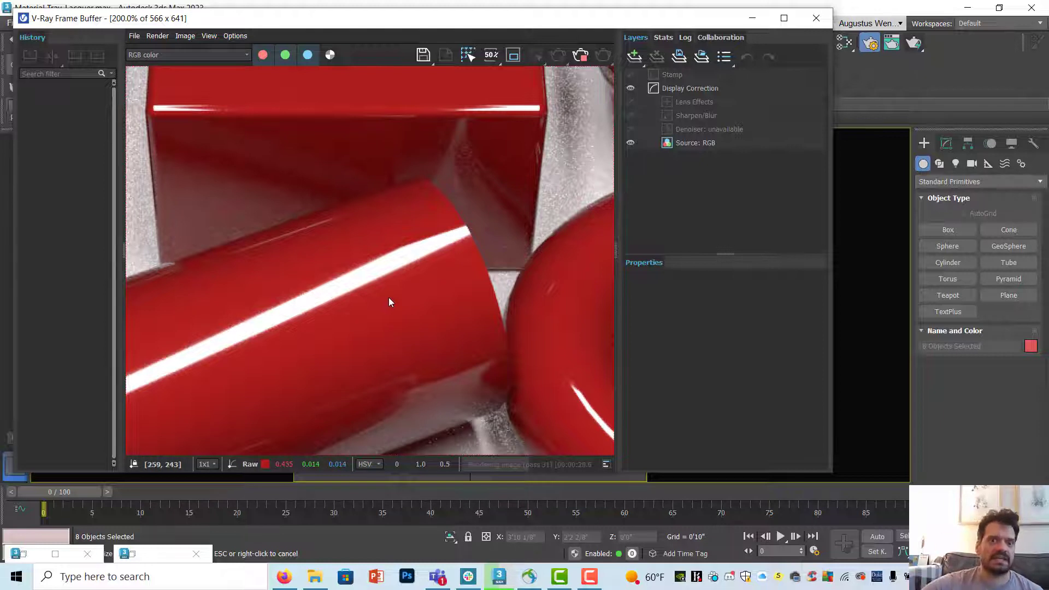
{"action": "middle_click_drag", "start_coordinate": [346, 261], "coordinate": [329, 395]}
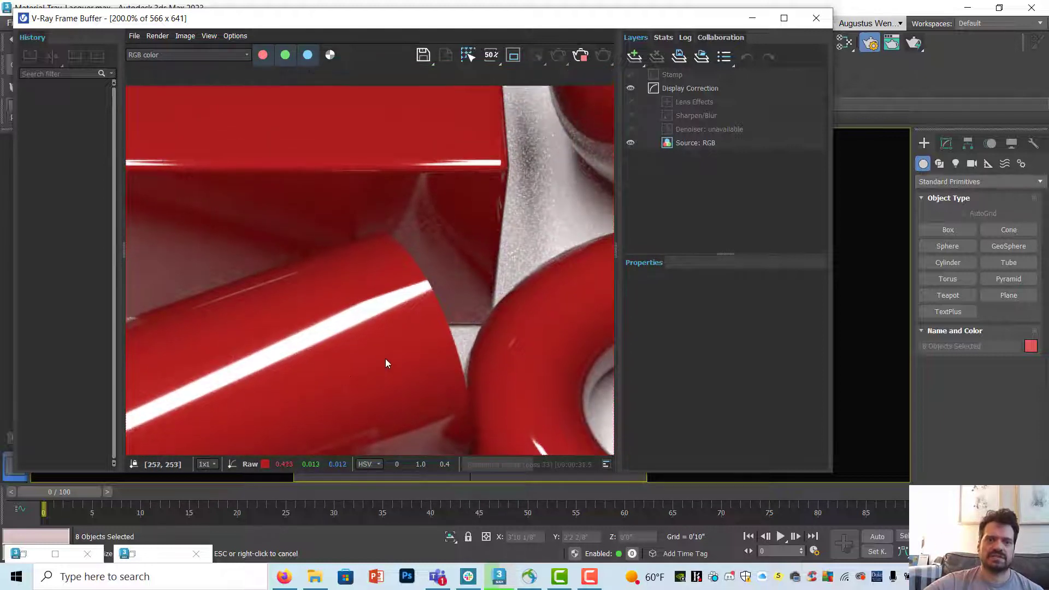
{"action": "middle_click_drag", "start_coordinate": [407, 297], "coordinate": [263, 171]}
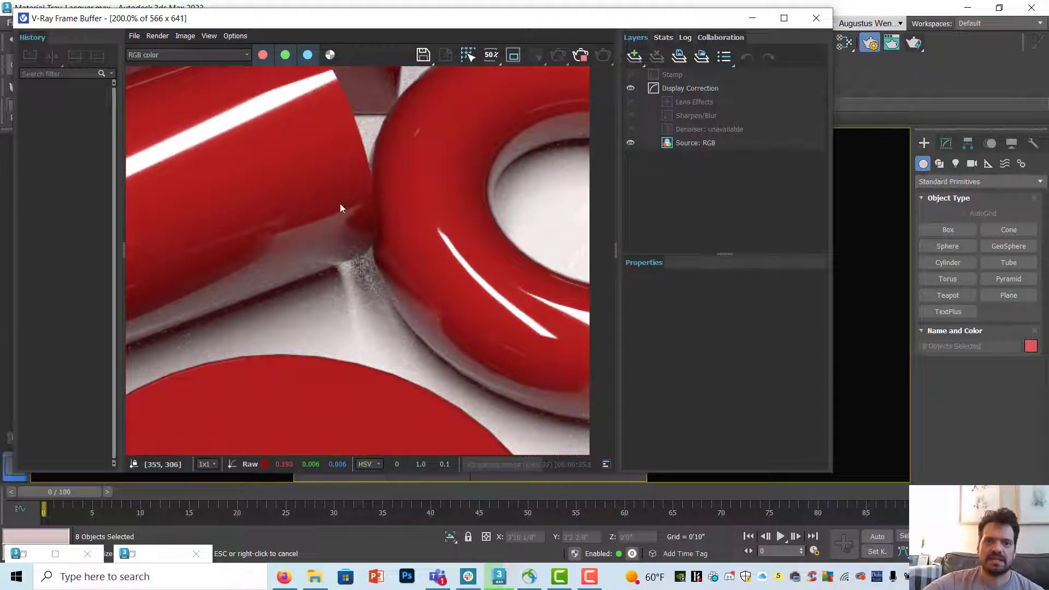
{"action": "middle_click_drag", "start_coordinate": [340, 208], "coordinate": [432, 151]}
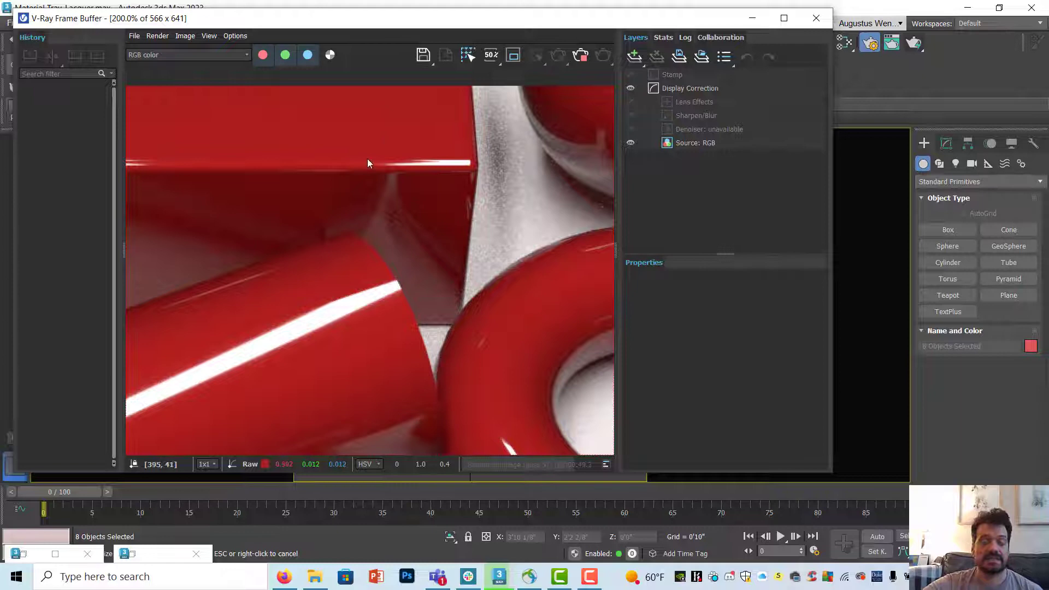
- Close the frame buffer and reopen the Slate editor with the Lacquer node in view
{"action": "left_click", "coordinate": [817, 18]}
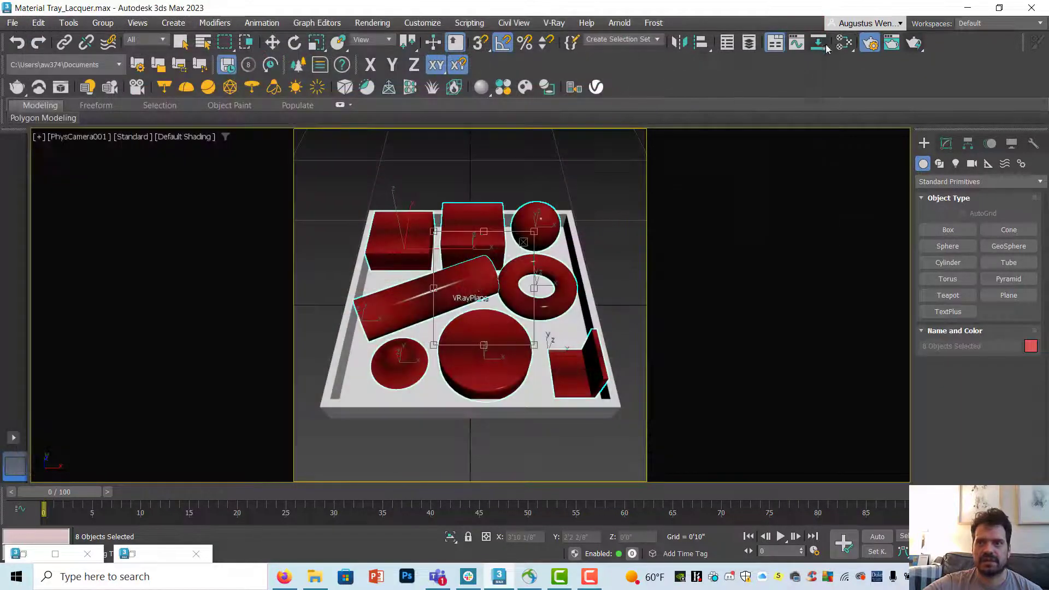
{"action": "key", "text": "m"}
{"action": "middle_click_drag", "start_coordinate": [410, 289], "coordinate": [402, 261]}
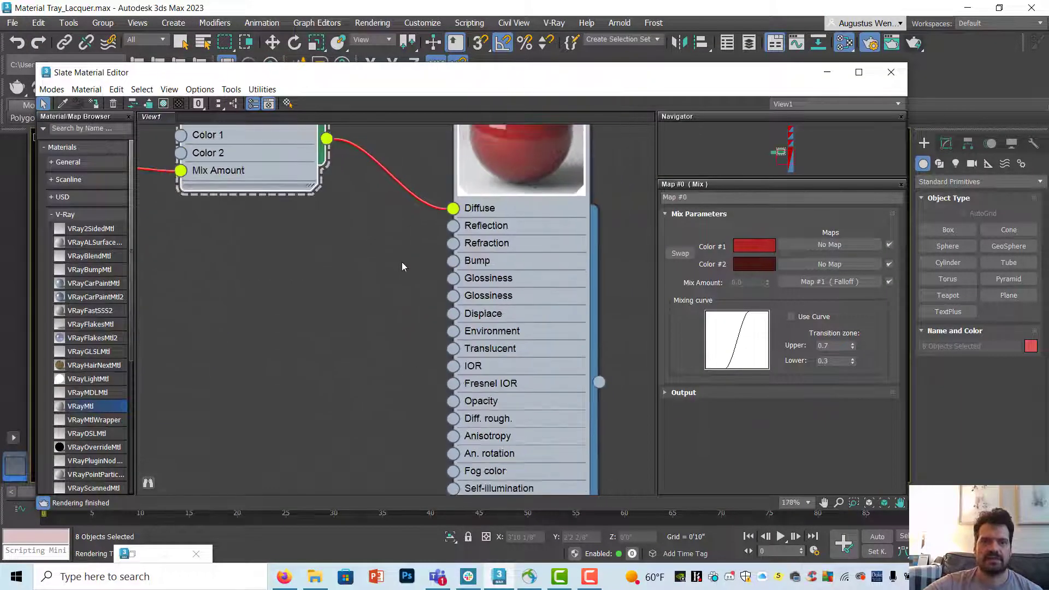
{"action": "scroll", "coordinate": [402, 261], "scroll_direction": "down", "scroll_amount": 1}
{"action": "middle_click_drag", "start_coordinate": [398, 363], "coordinate": [423, 392]}
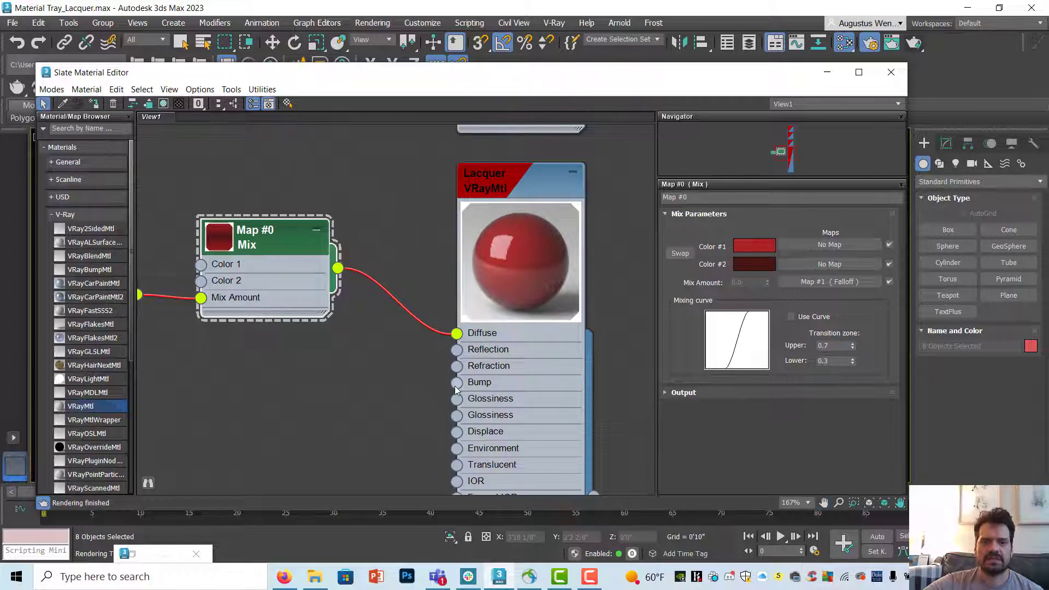
- Connect a new VRayEdgesTex map to the Lacquer material's Bump input
{"action": "left_click_drag", "start_coordinate": [457, 383], "coordinate": [261, 393]}
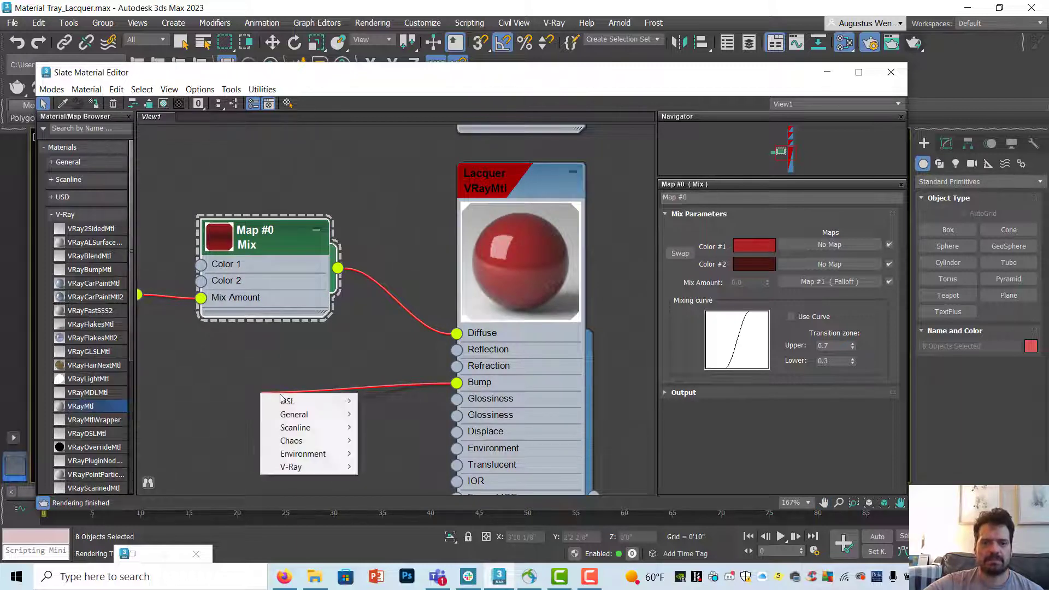
{"action": "mouse_move", "coordinate": [322, 467]}
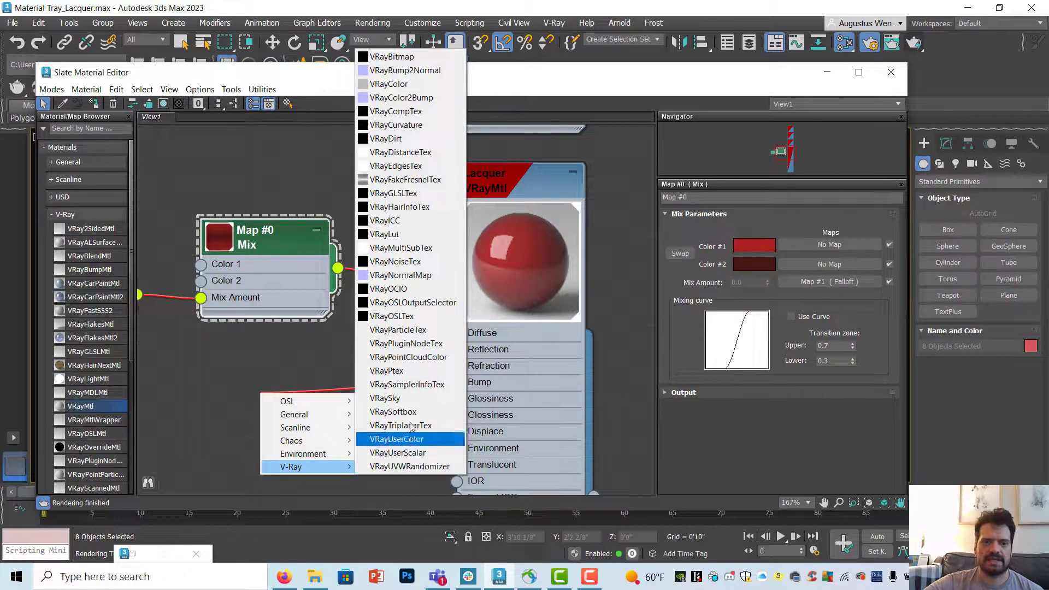
{"action": "left_click", "coordinate": [433, 166]}
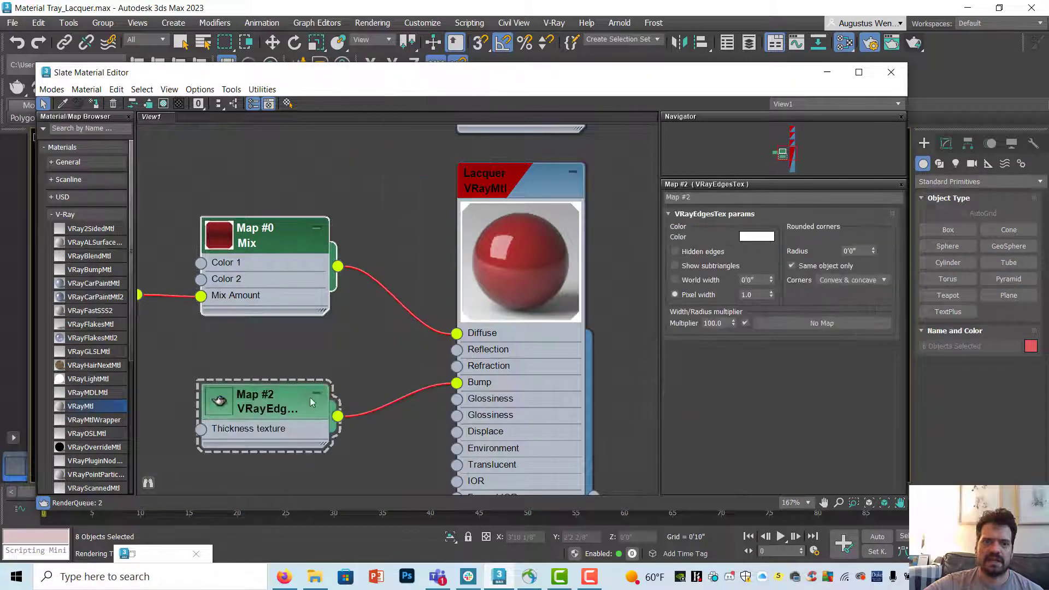
- Switch the edges texture to World width and enter 1/16 for width and corner radius
{"action": "left_click", "coordinate": [688, 282]}
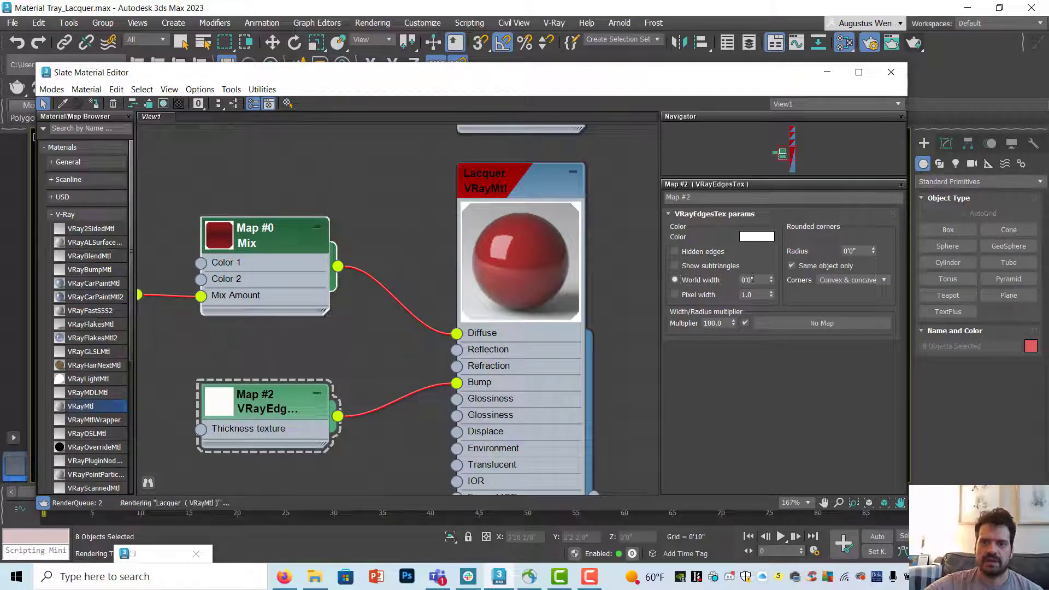
{"action": "left_click", "coordinate": [756, 280]}
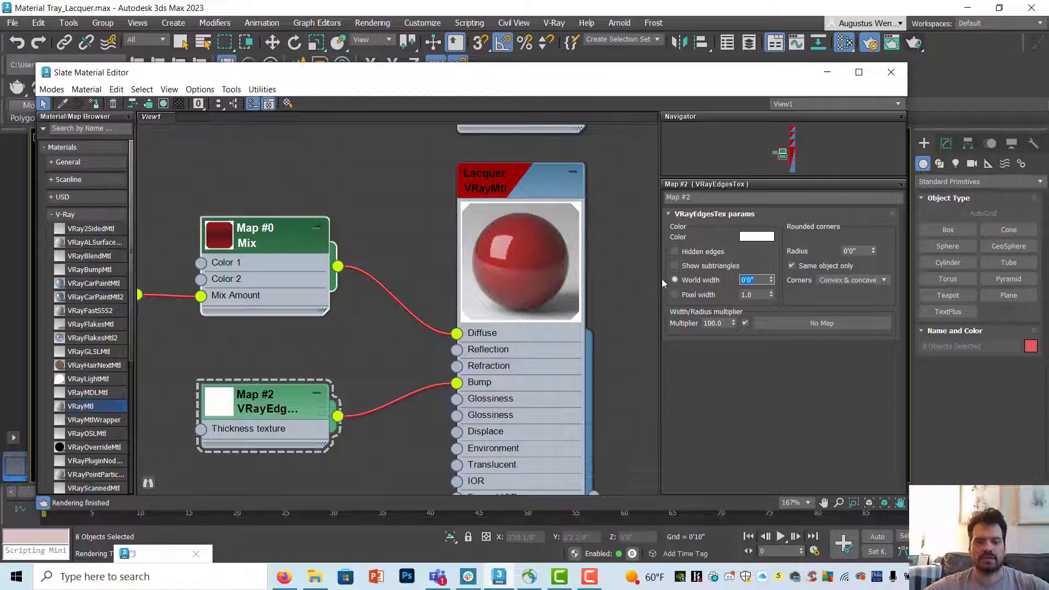
{"action": "type", "text": "1/16"}
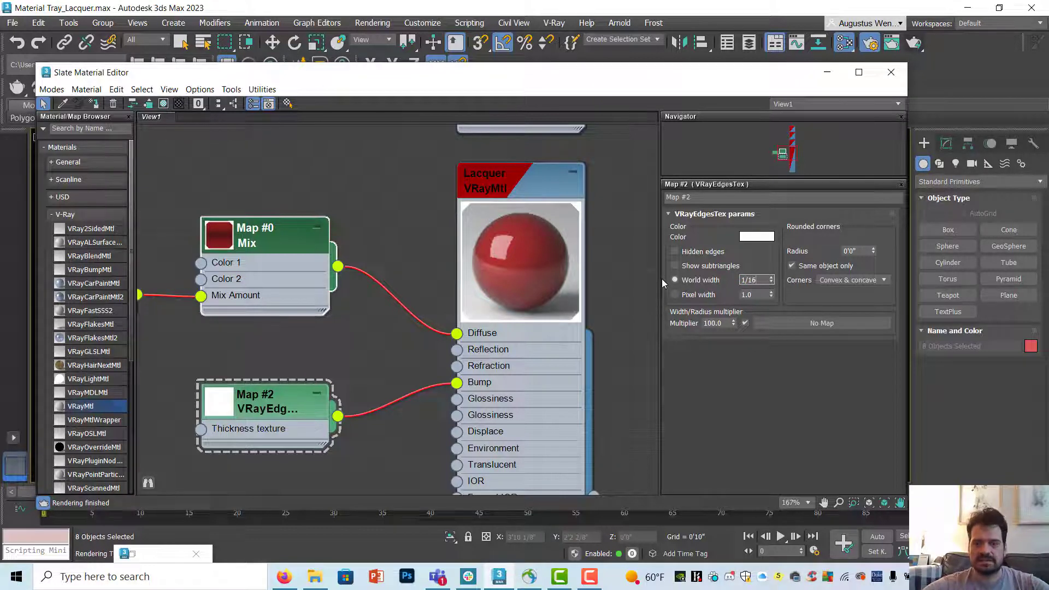
{"action": "key", "text": "Tab"}
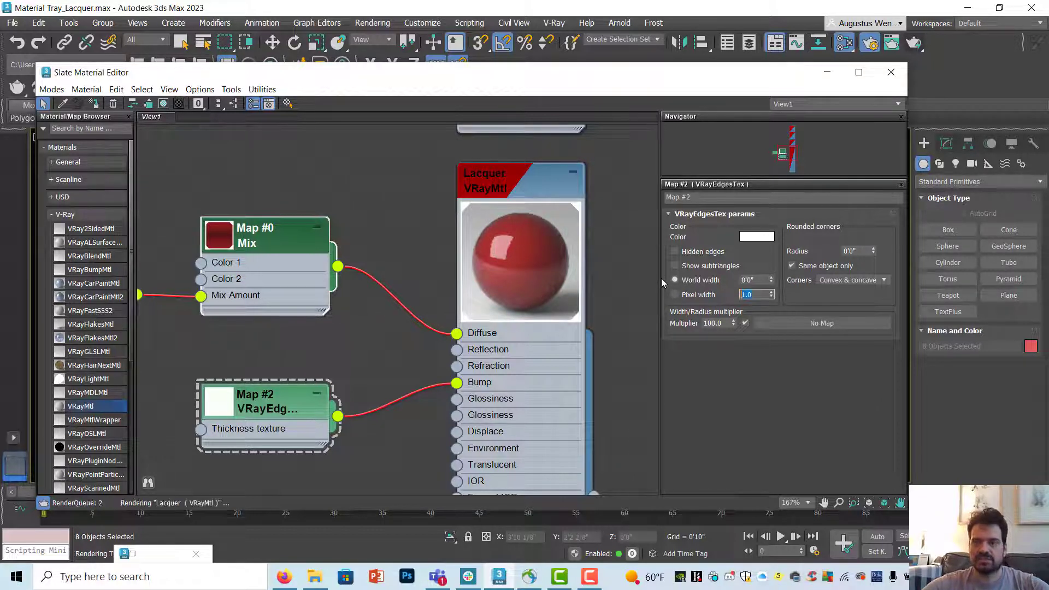
{"action": "left_click", "coordinate": [868, 251]}
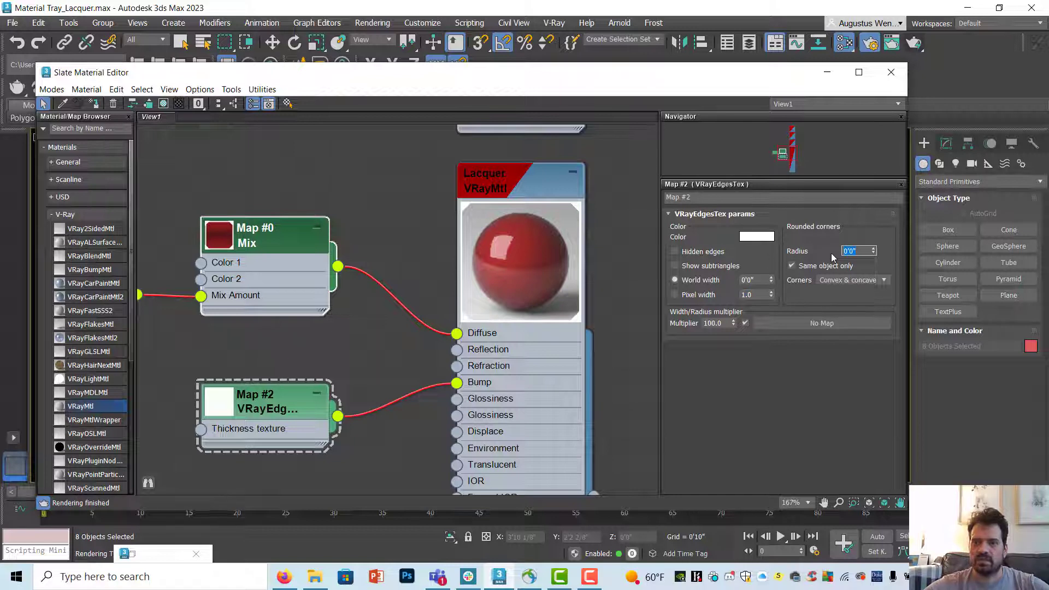
{"action": "type", "text": "1/16"}
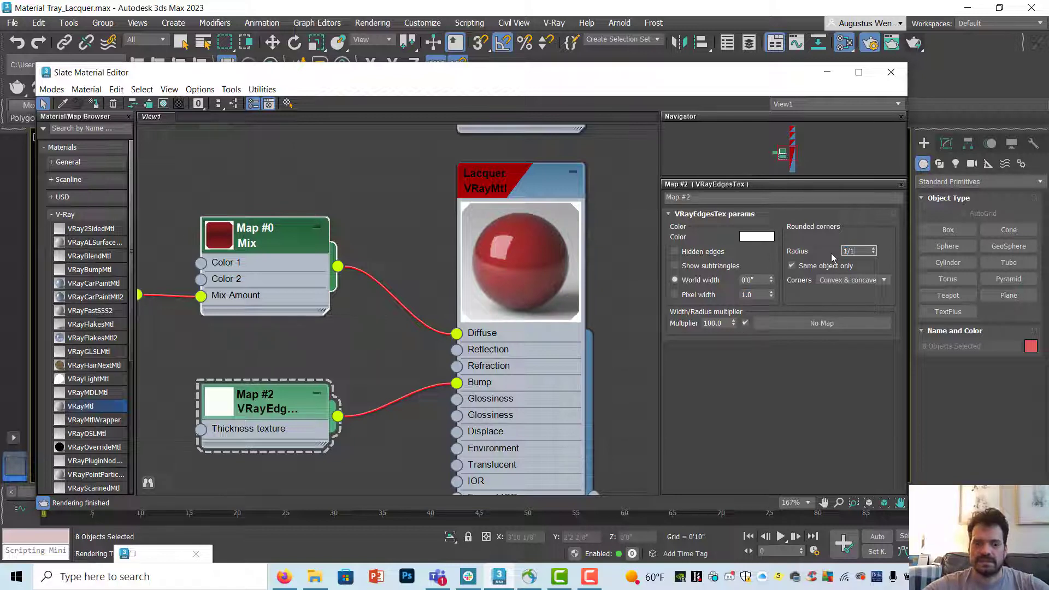
{"action": "left_click", "coordinate": [869, 250]}
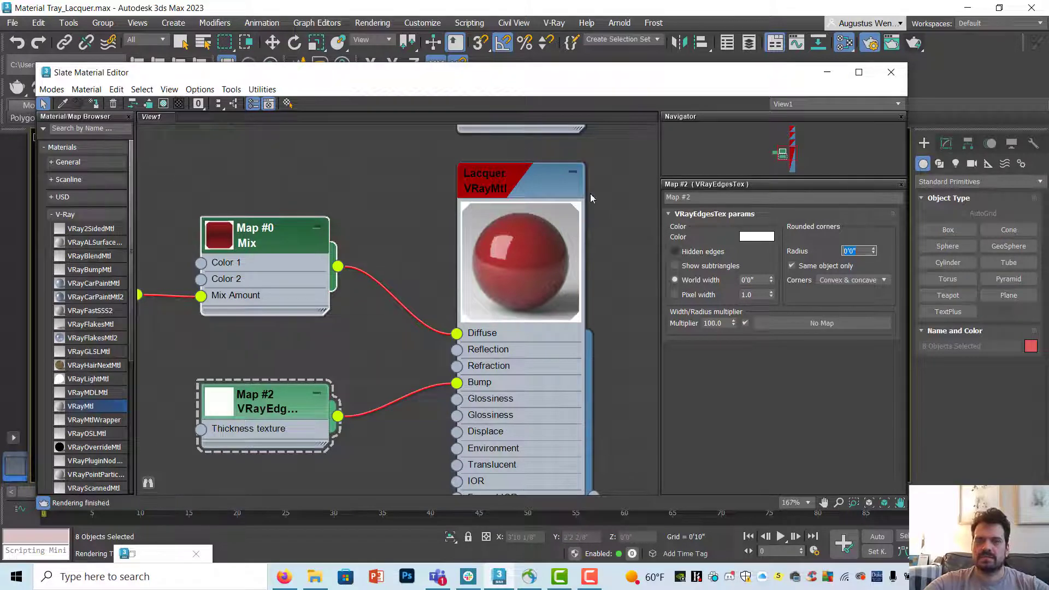
{"action": "left_click", "coordinate": [372, 22]}
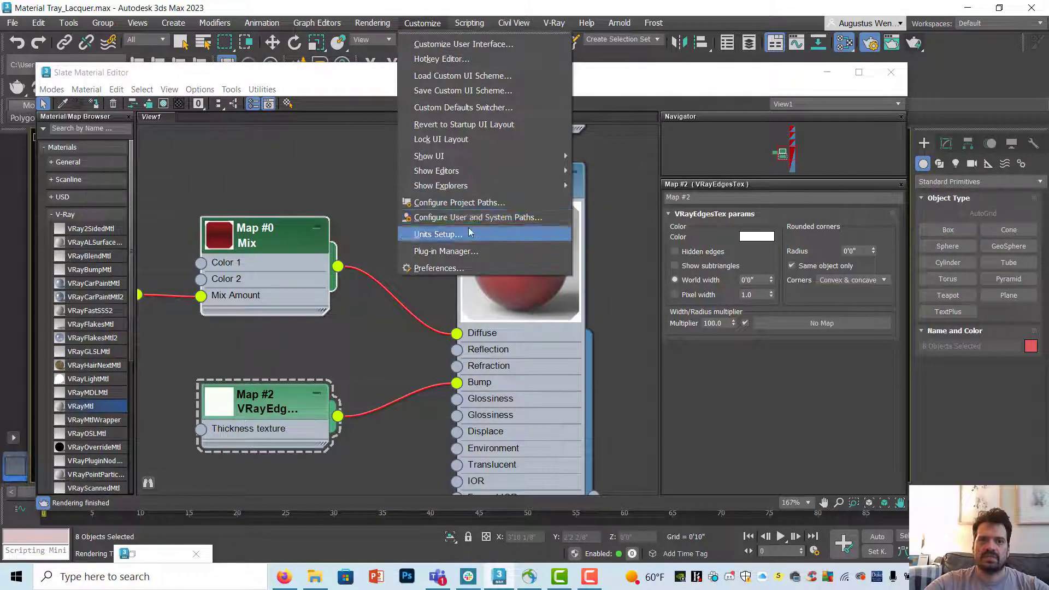
- In Units Setup, set the fractional-inch display precision to 1/32
{"action": "left_click", "coordinate": [437, 234]}
{"action": "left_click", "coordinate": [580, 276]}
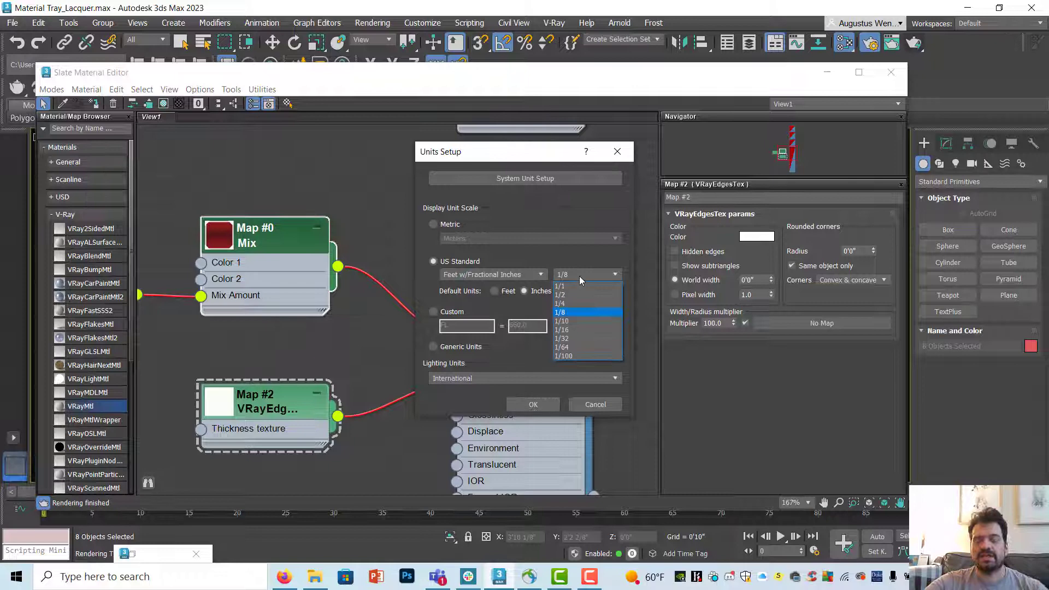
{"action": "left_click", "coordinate": [579, 276]}
{"action": "left_click", "coordinate": [580, 277]}
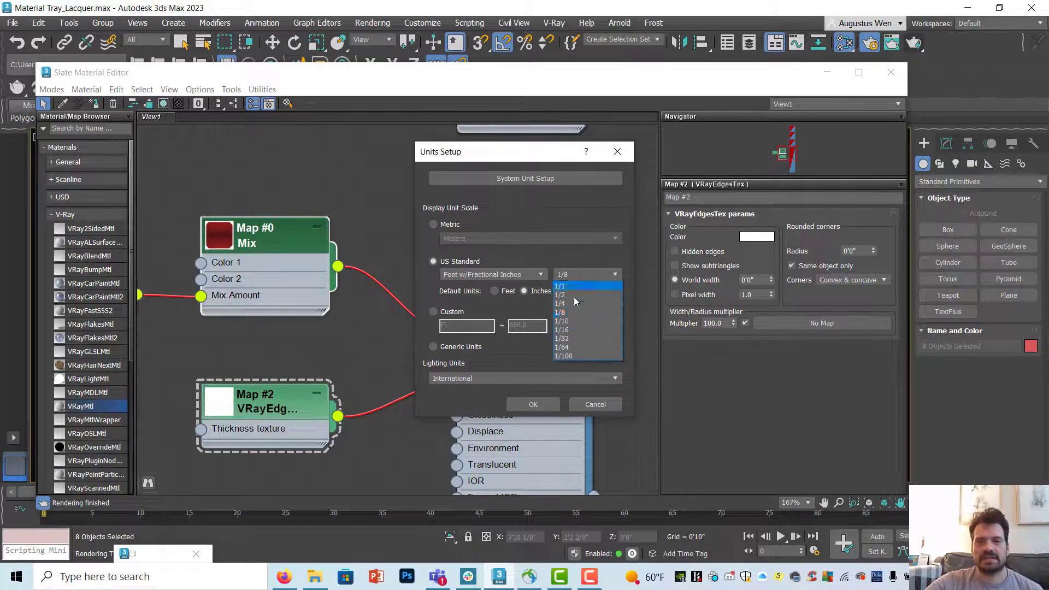
{"action": "left_click", "coordinate": [568, 338]}
{"action": "left_click", "coordinate": [546, 405]}
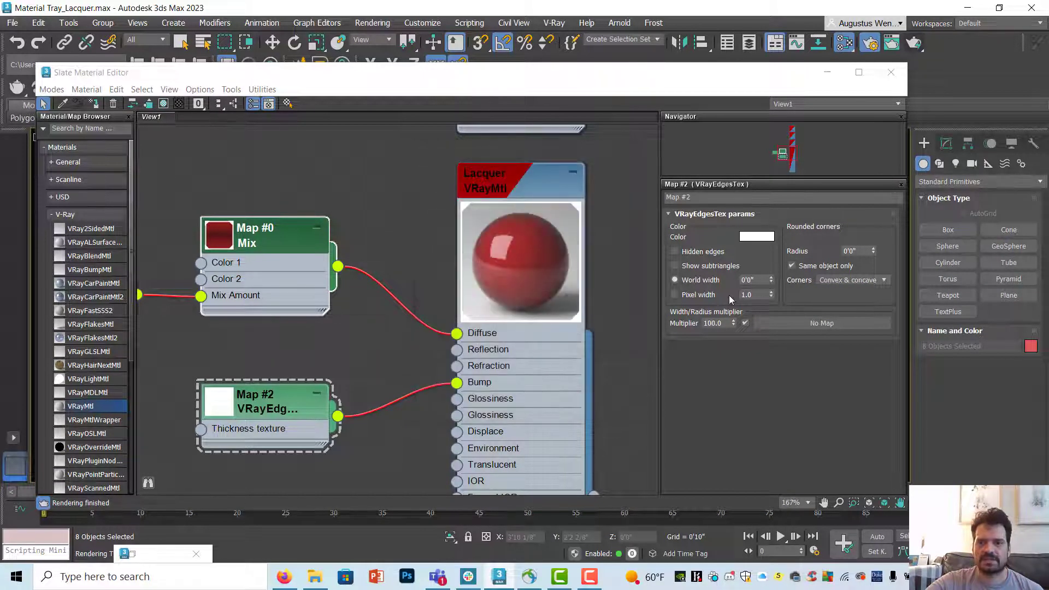
- Re-enter 1/16 as the VRayEdgesTex world width
{"action": "left_click", "coordinate": [763, 278]}
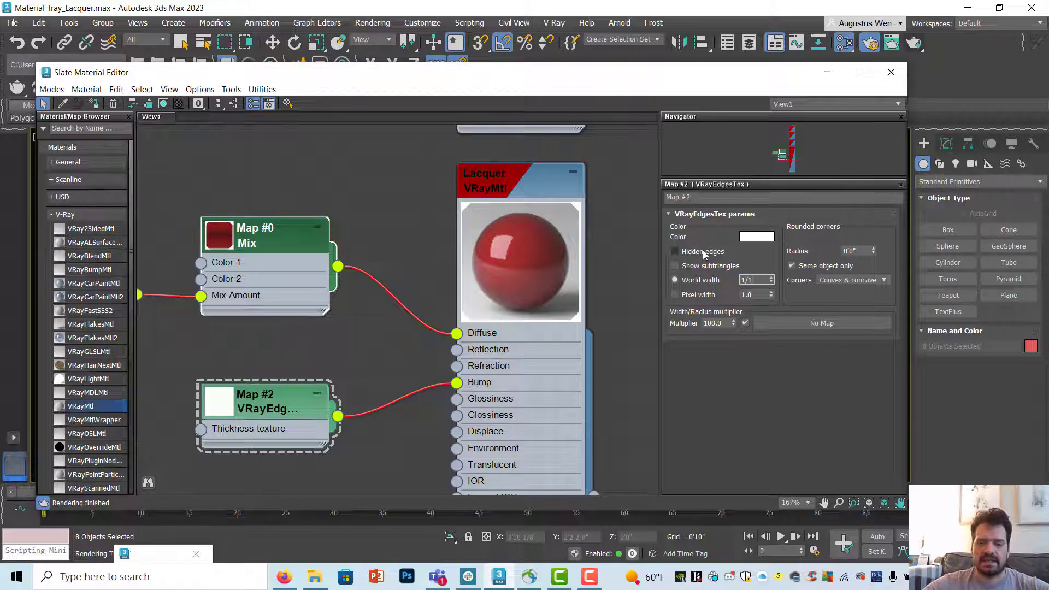
{"action": "type", "text": "1/16"}
{"action": "key", "text": "Tab"}
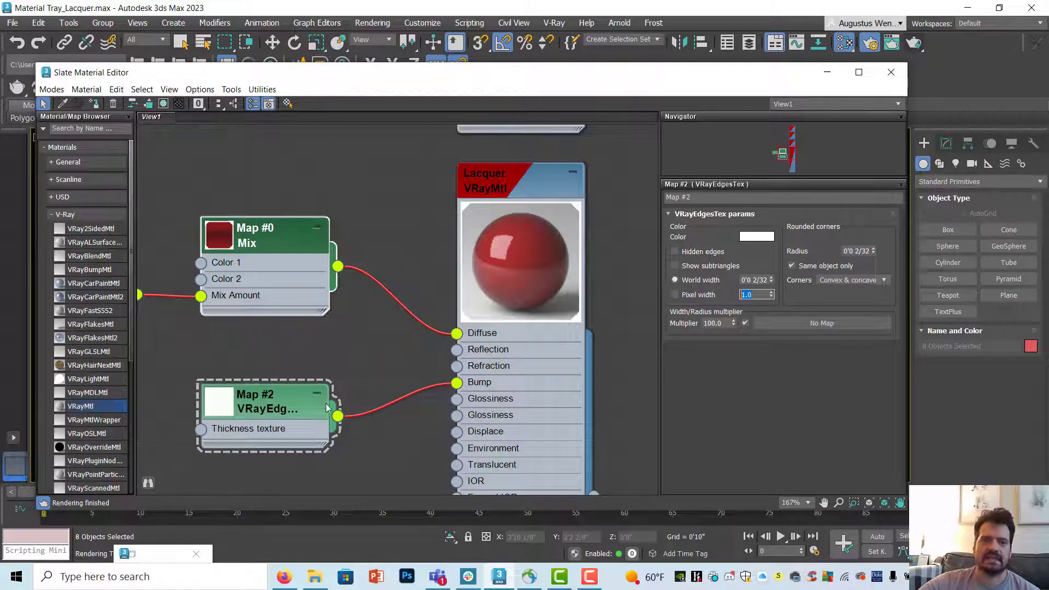
- Render the tray and zoom in to check the rounded red edges
{"action": "left_click", "coordinate": [891, 72]}
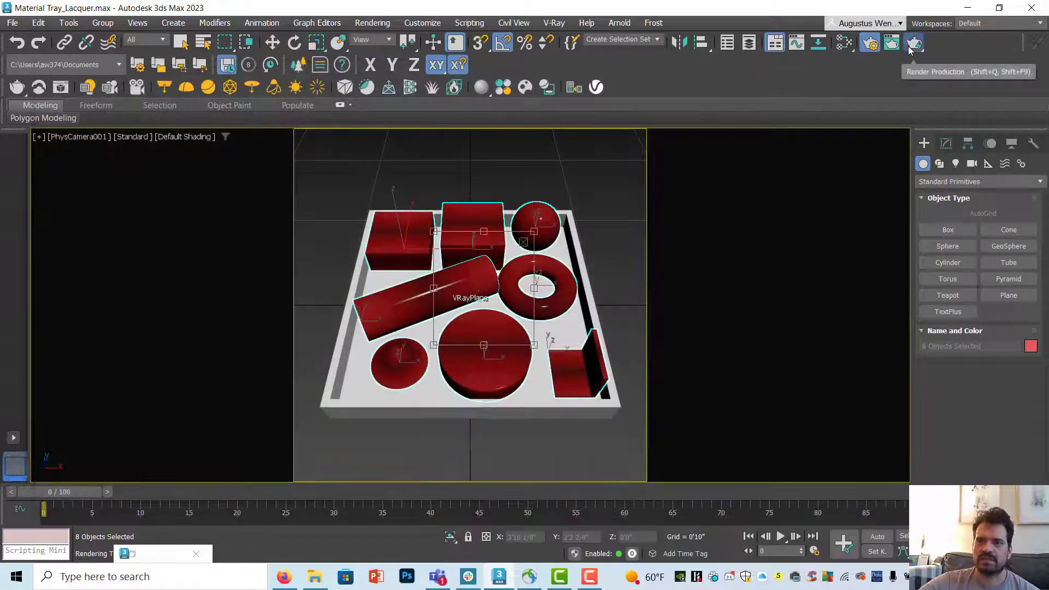
{"action": "left_click", "coordinate": [913, 43]}
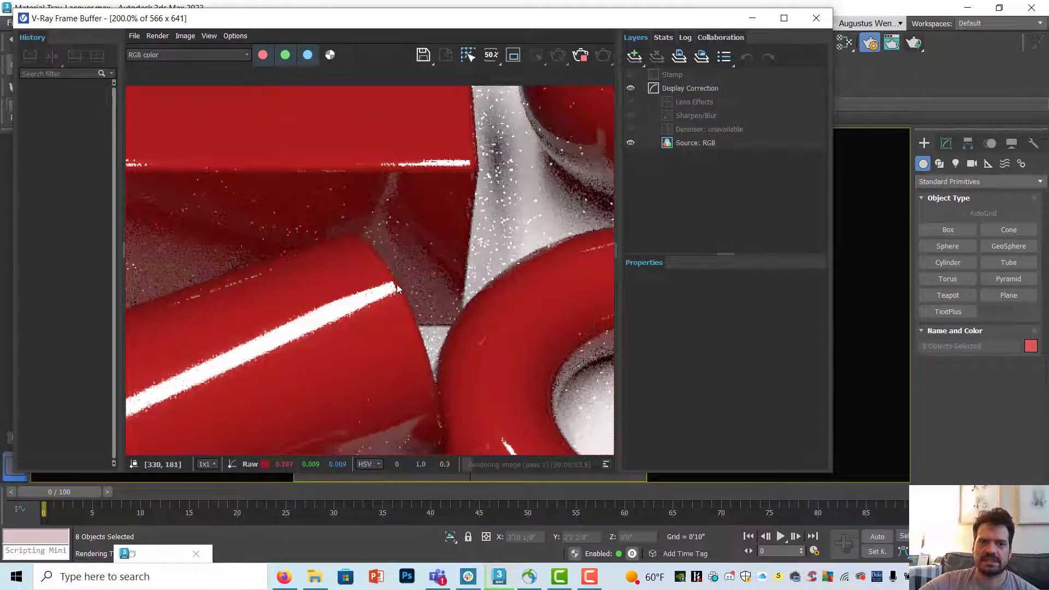
{"action": "scroll", "coordinate": [397, 289], "scroll_direction": "up", "scroll_amount": 2}
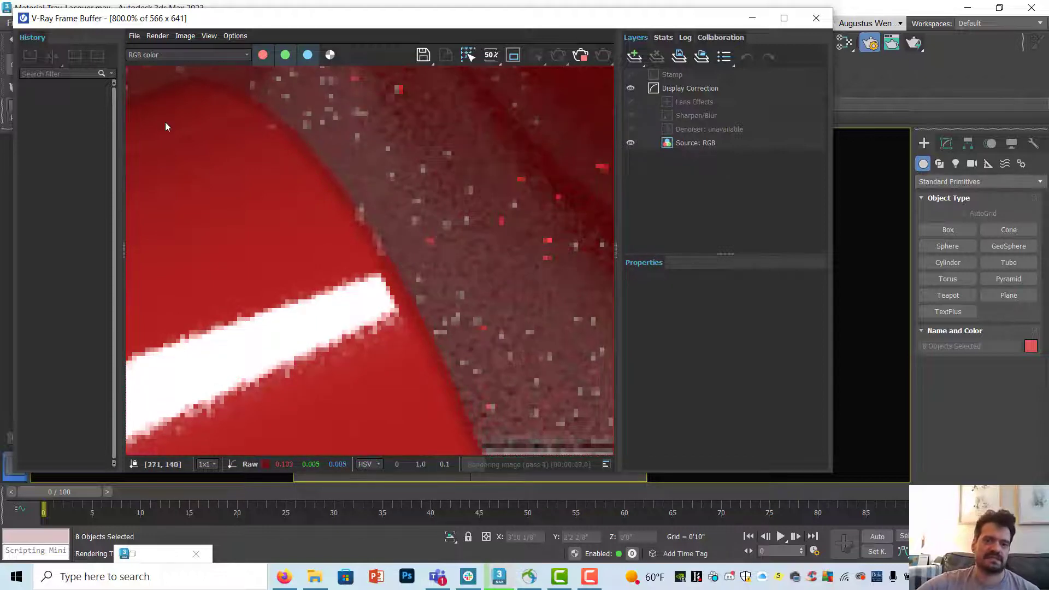
{"action": "scroll", "coordinate": [317, 223], "scroll_direction": "down", "scroll_amount": 3}
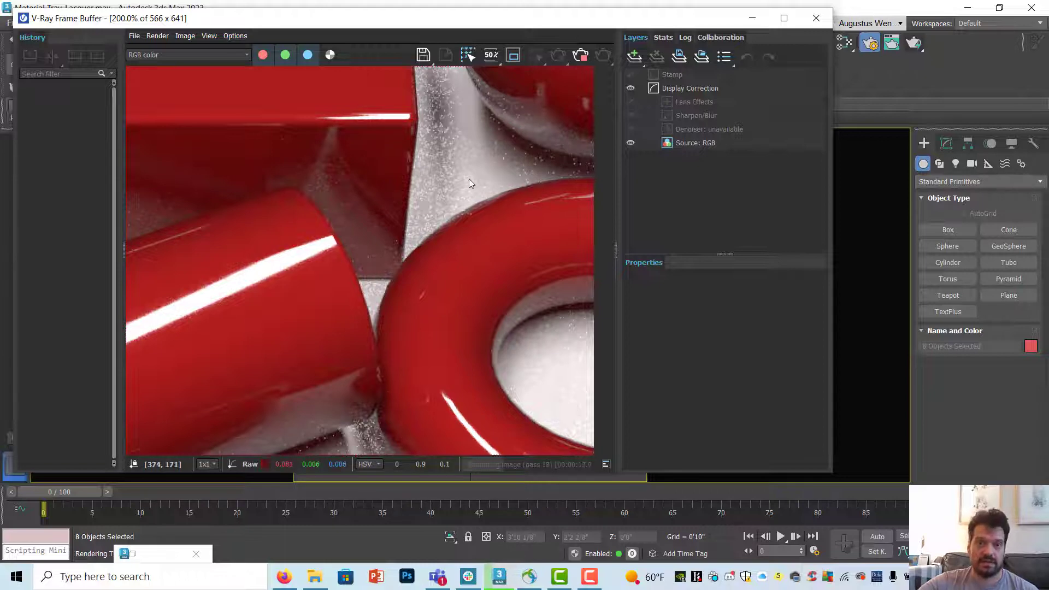
- Close the frame buffer and reopen the Slate editor on Lacquer's nodes
{"action": "left_click", "coordinate": [816, 18]}
{"action": "key", "text": "m"}
{"action": "middle_click_drag", "start_coordinate": [268, 283], "coordinate": [327, 260]}
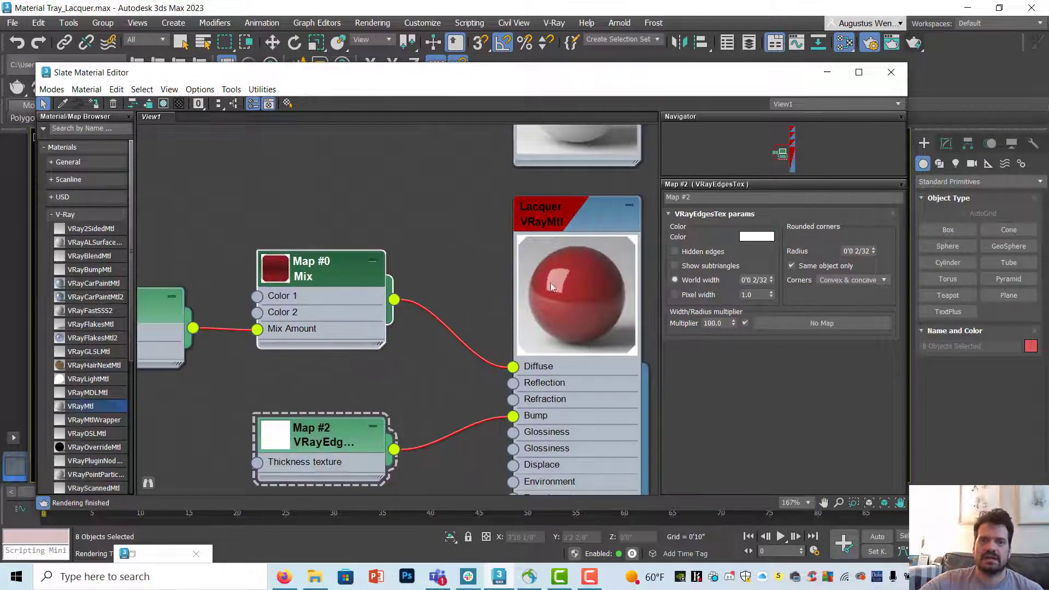
- Add a Noise map feeding the Mix map's Color 1 and place it to the left
{"action": "left_click", "coordinate": [327, 263]}
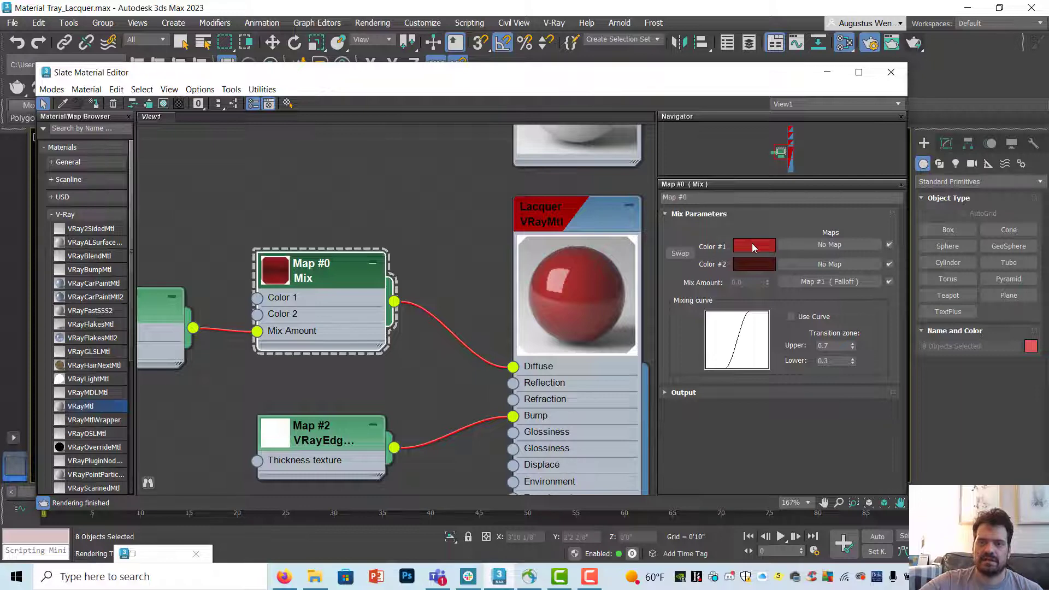
{"action": "left_click_drag", "start_coordinate": [257, 297], "coordinate": [180, 184]}
{"action": "mouse_move", "coordinate": [235, 210]}
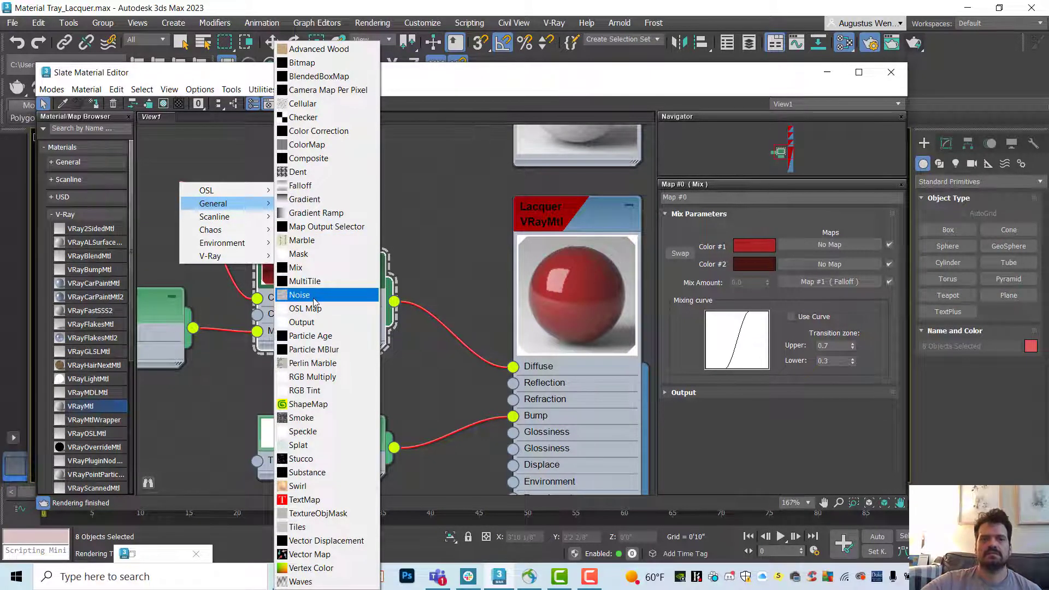
{"action": "left_click", "coordinate": [314, 301]}
{"action": "left_click_drag", "start_coordinate": [218, 164], "coordinate": [162, 171]}
{"action": "middle_click_drag", "start_coordinate": [389, 249], "coordinate": [545, 265]}
- Copy the Mix map's red Color #1, then select the Noise node
{"action": "left_click", "coordinate": [491, 284]}
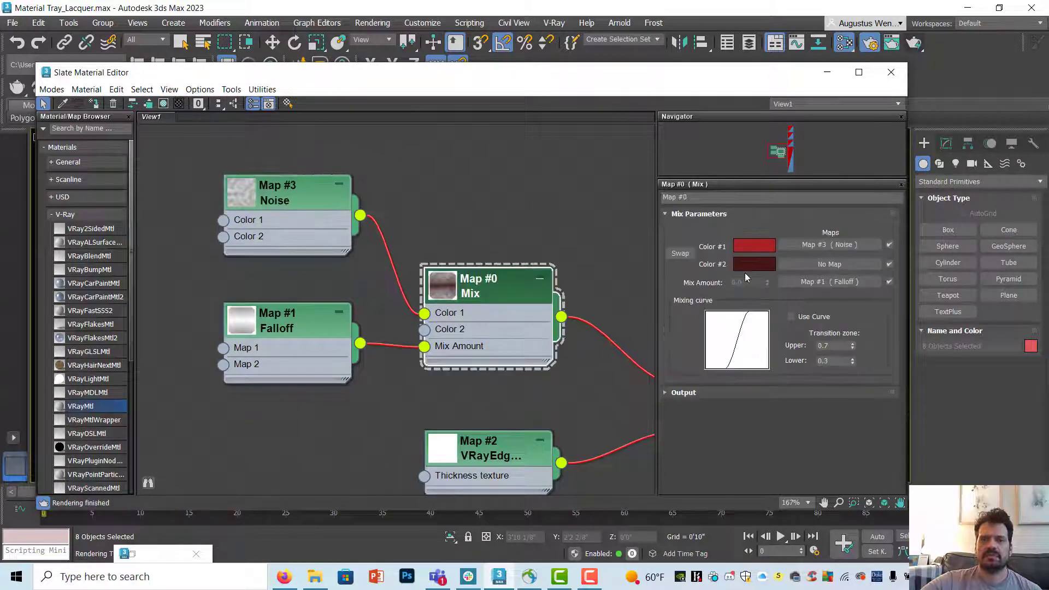
{"action": "right_click", "coordinate": [754, 245]}
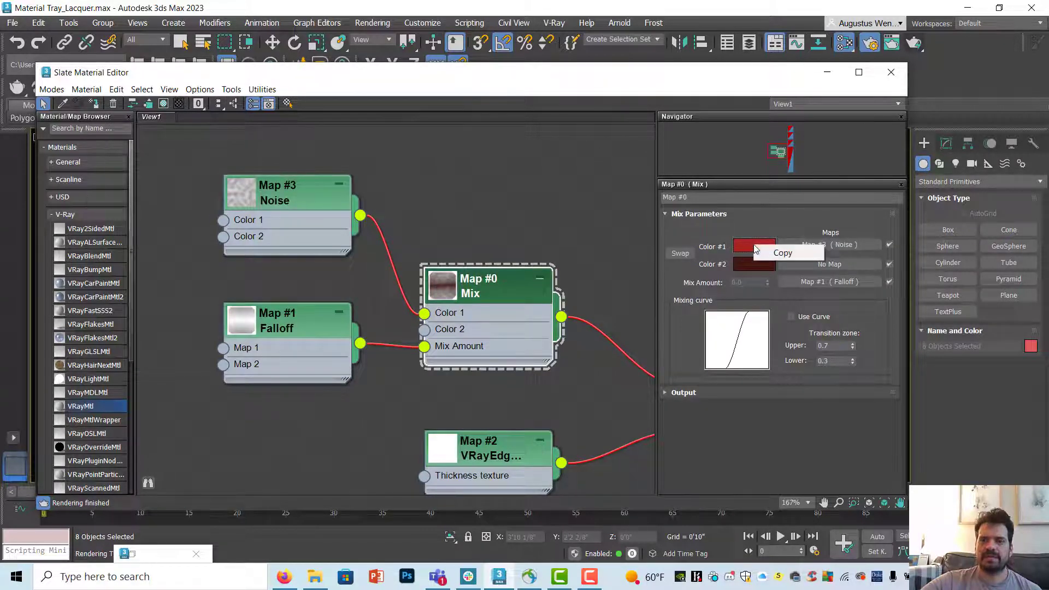
{"action": "left_click", "coordinate": [781, 253]}
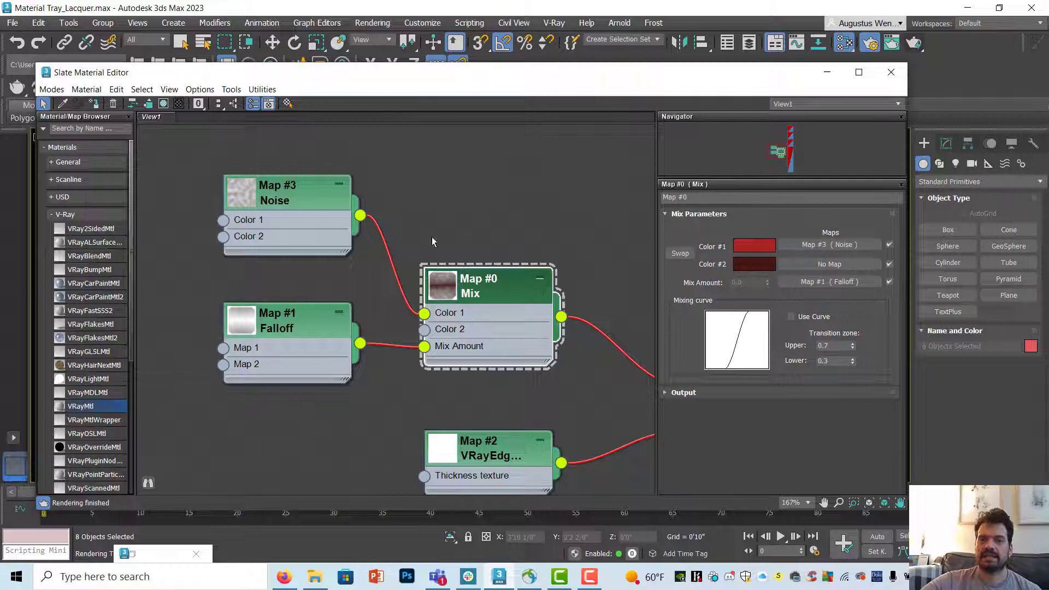
{"action": "left_click", "coordinate": [311, 196]}
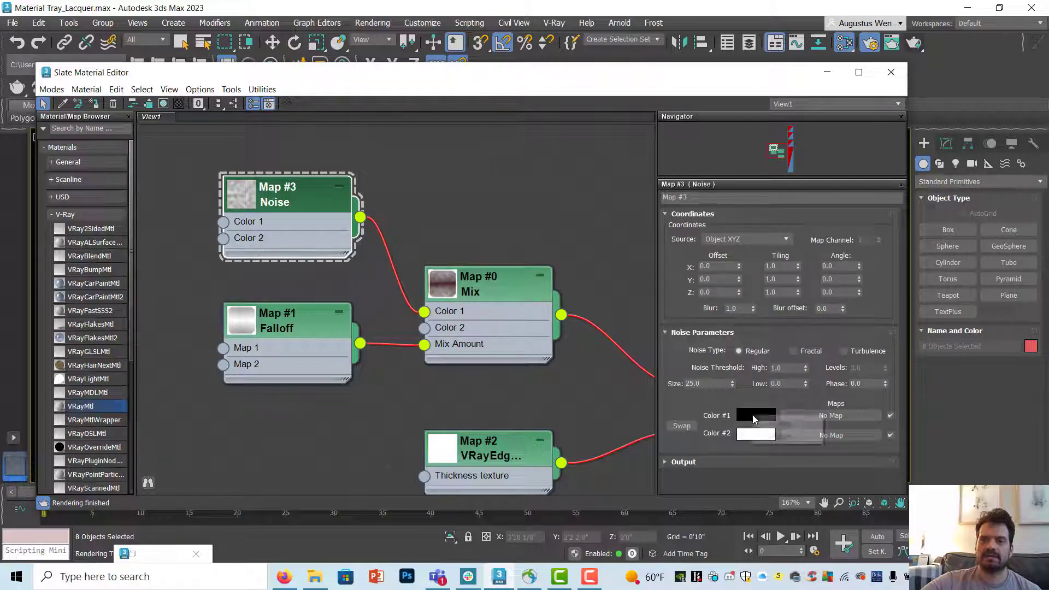
- Paste the lacquer red into both Noise colours and darken Color #2 to value 83
{"action": "right_click", "coordinate": [753, 419]}
{"action": "left_click", "coordinate": [768, 436]}
{"action": "right_click", "coordinate": [756, 435]}
{"action": "left_click", "coordinate": [768, 454]}
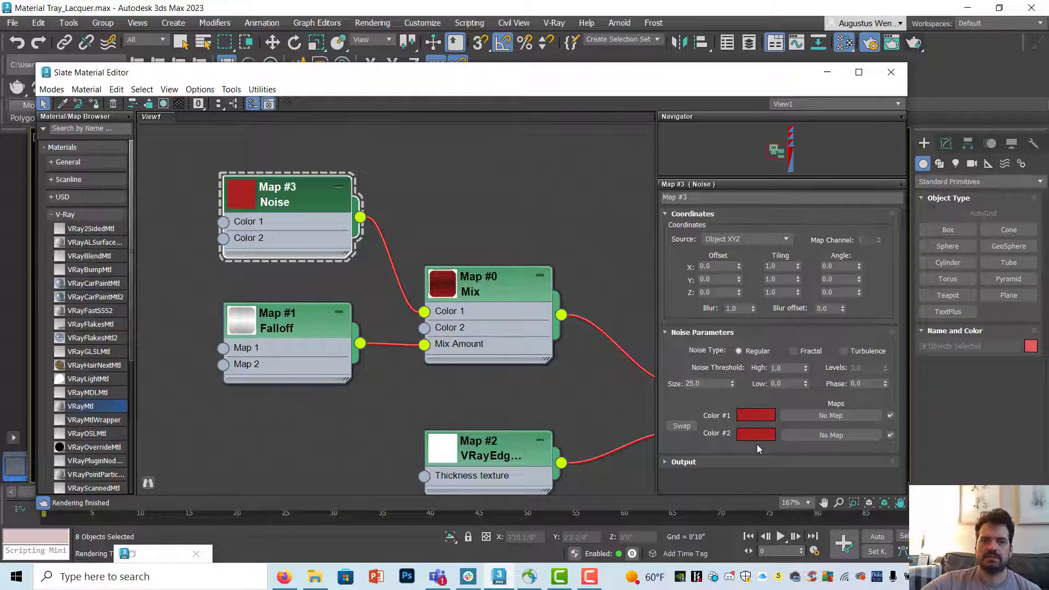
{"action": "left_click", "coordinate": [750, 436]}
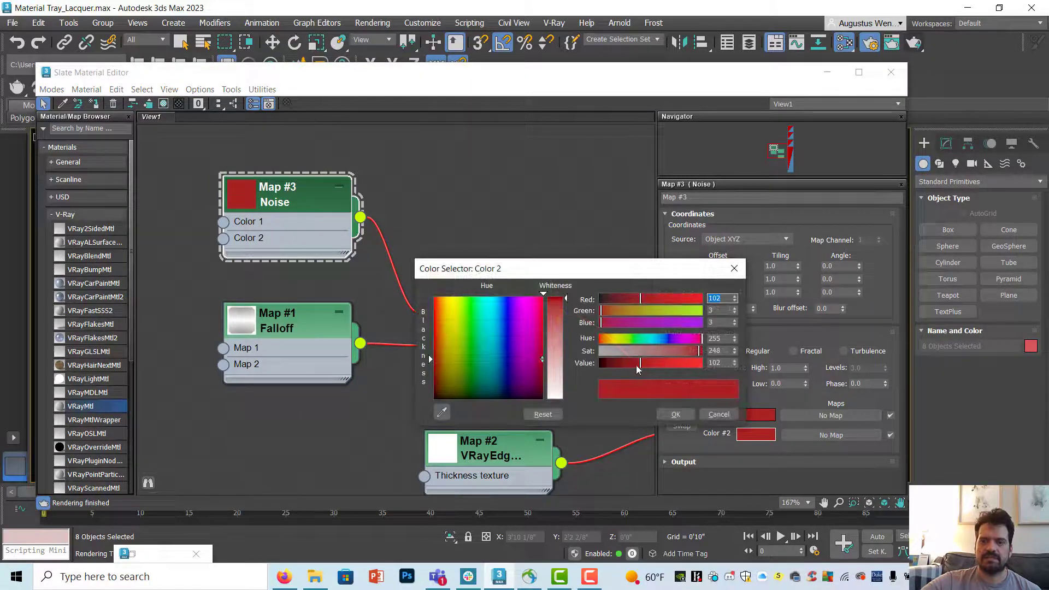
{"action": "left_click_drag", "start_coordinate": [637, 369], "coordinate": [621, 370]}
{"action": "left_click", "coordinate": [676, 414]}
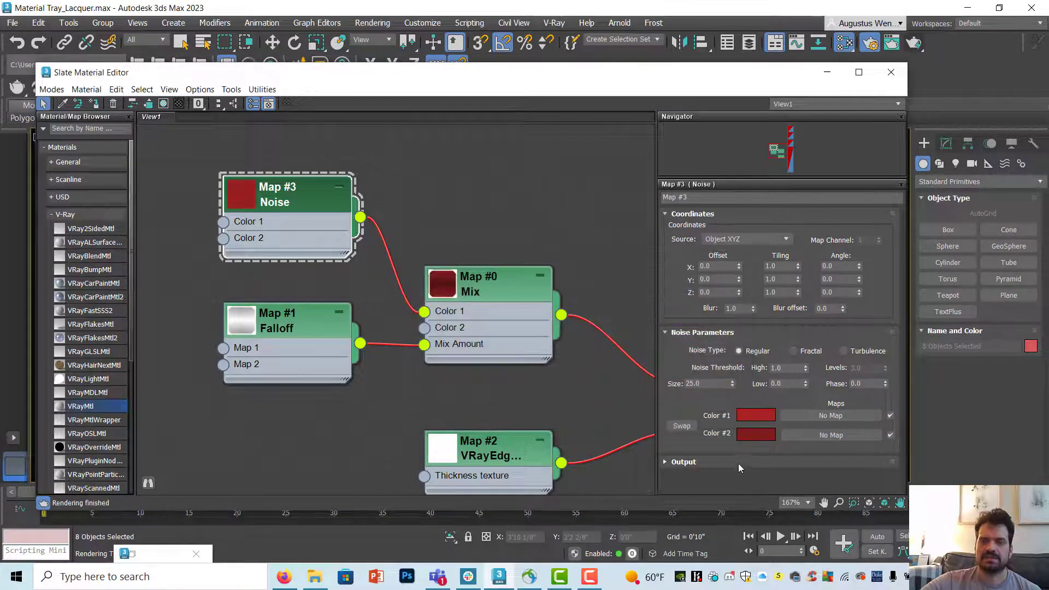
- Enlarge the Noise node's preview and move the node upward
{"action": "double_click", "coordinate": [241, 192]}
{"action": "left_click_drag", "start_coordinate": [276, 204], "coordinate": [279, 94]}
{"action": "middle_click_drag", "start_coordinate": [290, 180], "coordinate": [325, 306]}
{"action": "scroll", "coordinate": [375, 325], "scroll_direction": "up", "scroll_amount": 2}
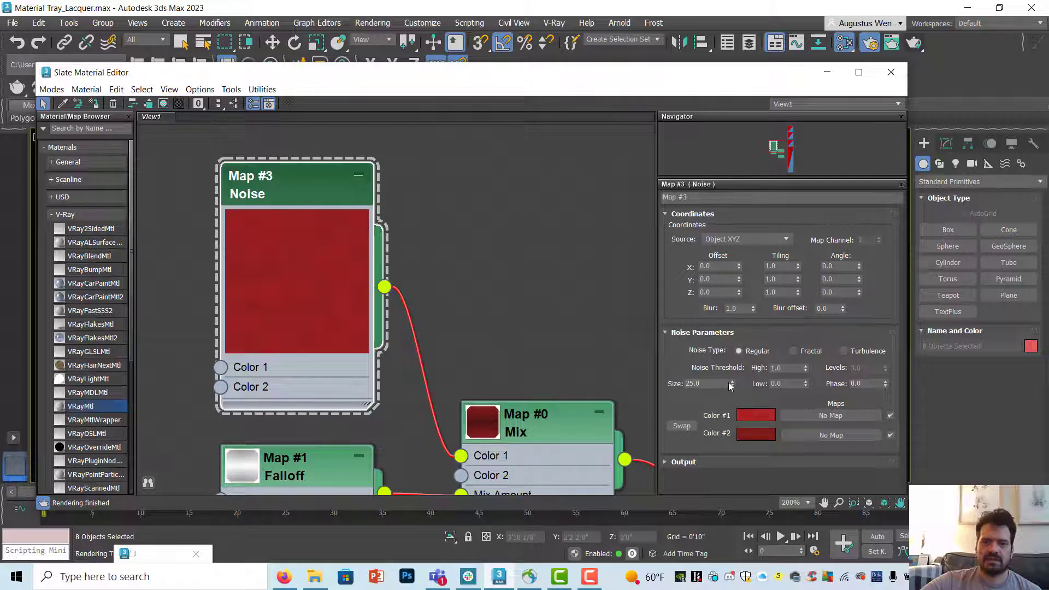
- Darken Noise Color #2 to value 30 and try Fractal and Turbulence before returning to Regular
{"action": "left_click", "coordinate": [793, 351]}
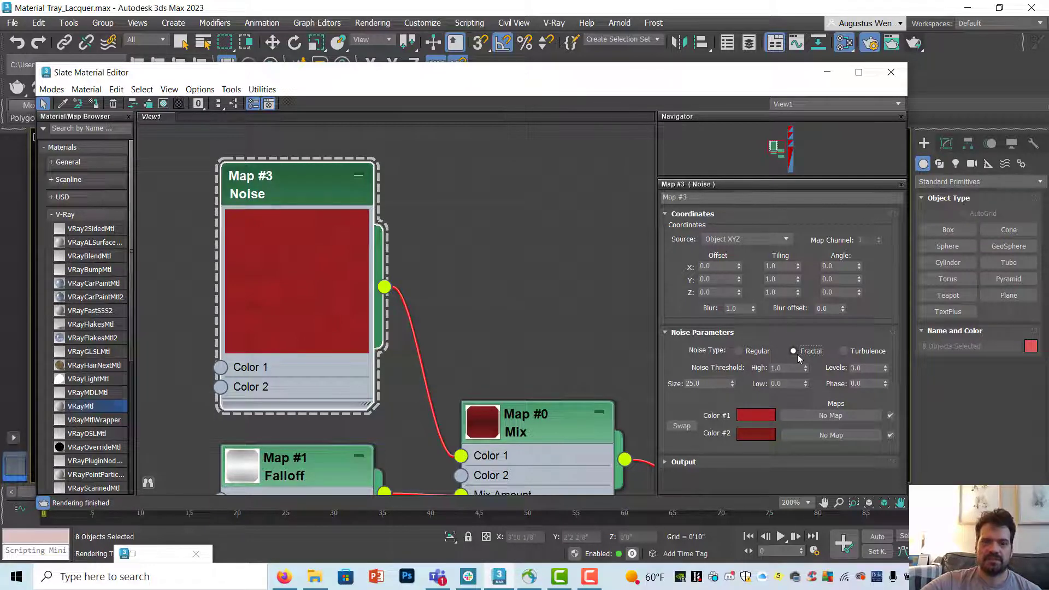
{"action": "left_click", "coordinate": [757, 435]}
{"action": "left_click_drag", "start_coordinate": [653, 356], "coordinate": [618, 362]}
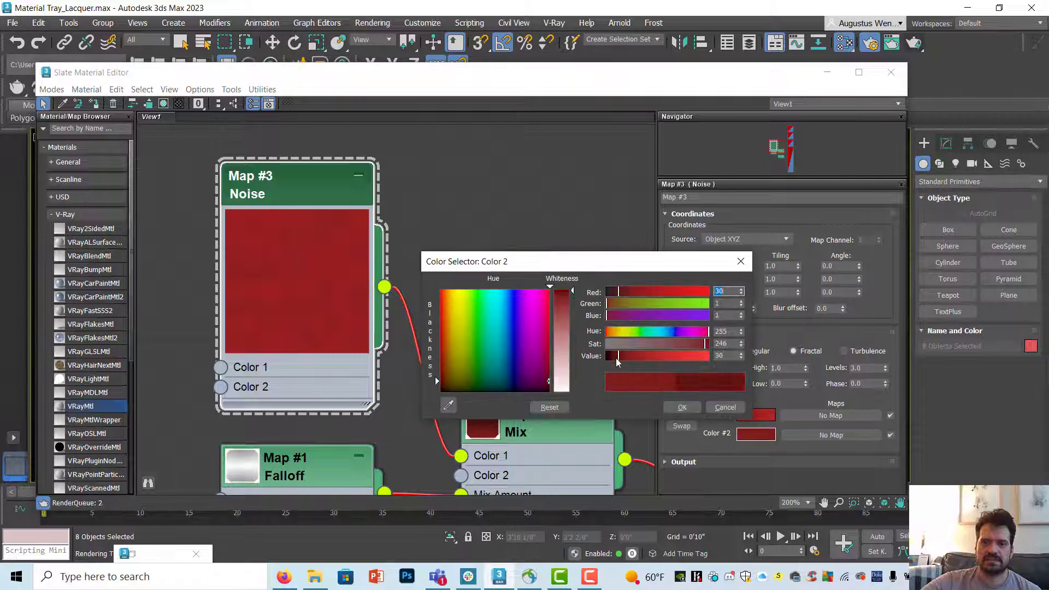
{"action": "left_click", "coordinate": [682, 407]}
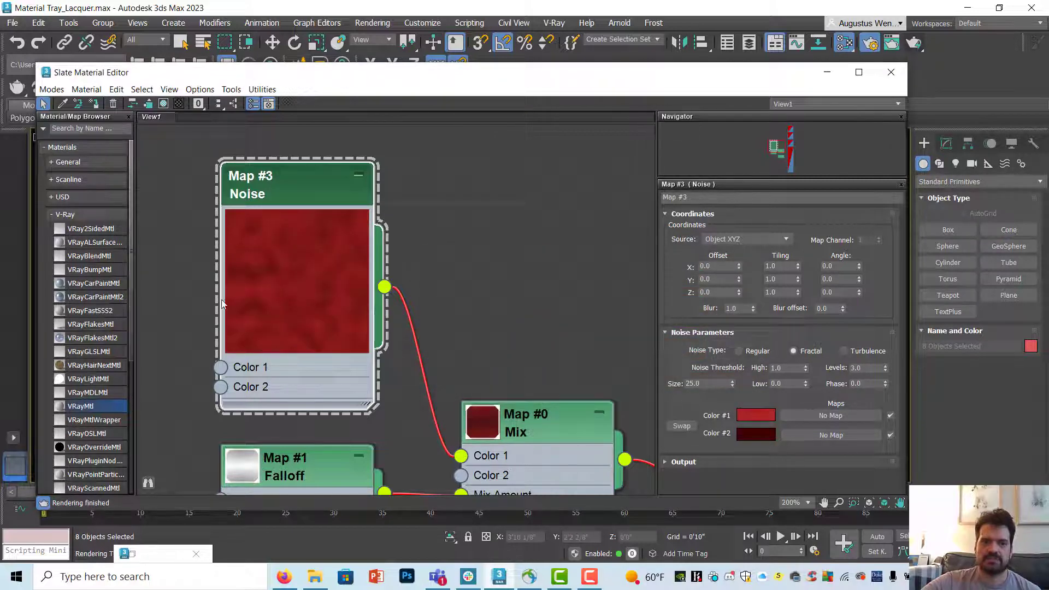
{"action": "middle_click_drag", "start_coordinate": [294, 285], "coordinate": [354, 273]}
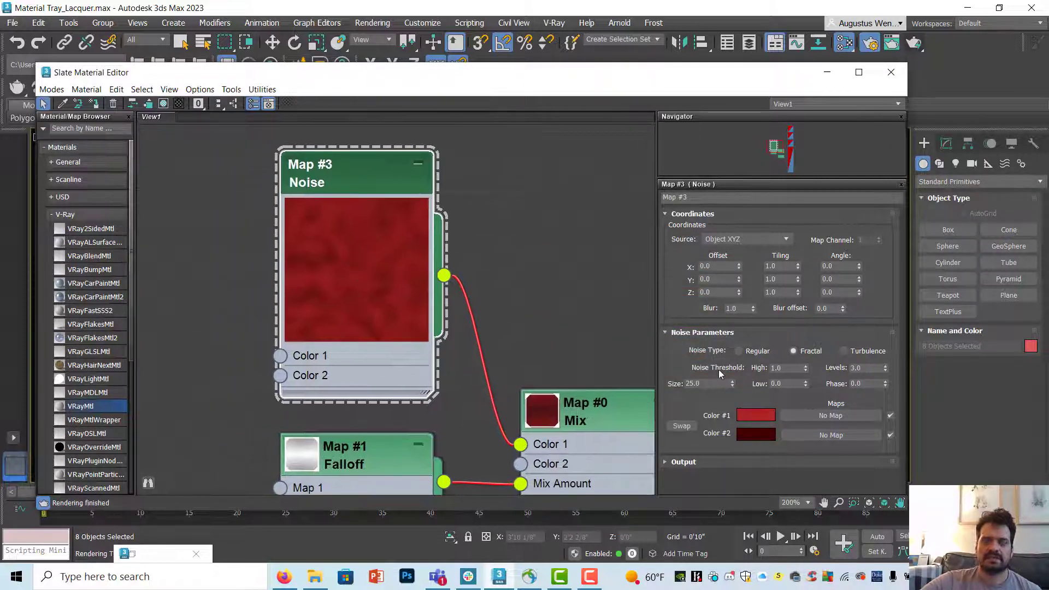
{"action": "left_click", "coordinate": [859, 354]}
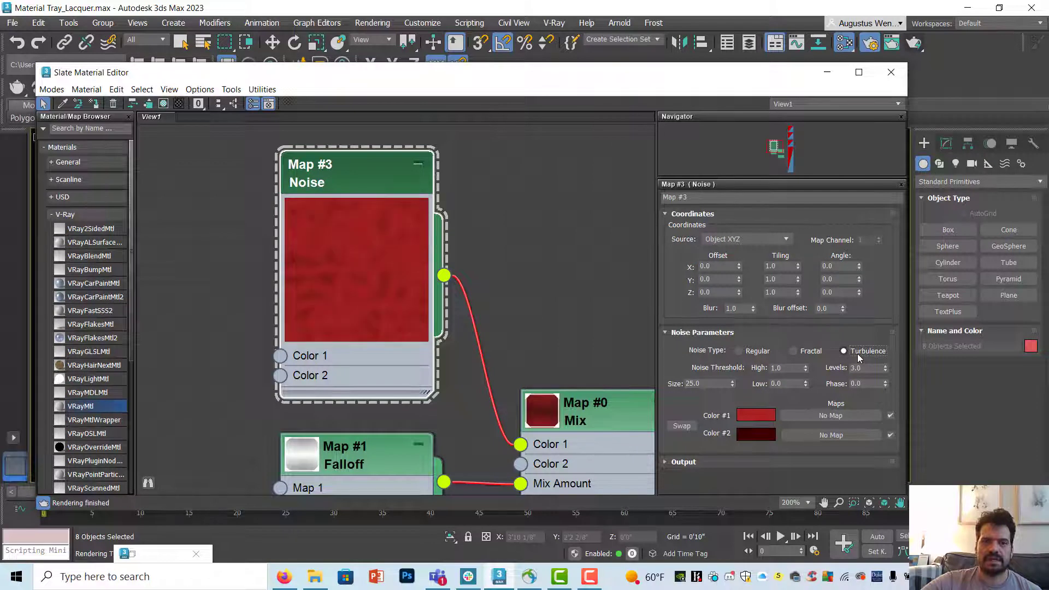
{"action": "left_click", "coordinate": [739, 351]}
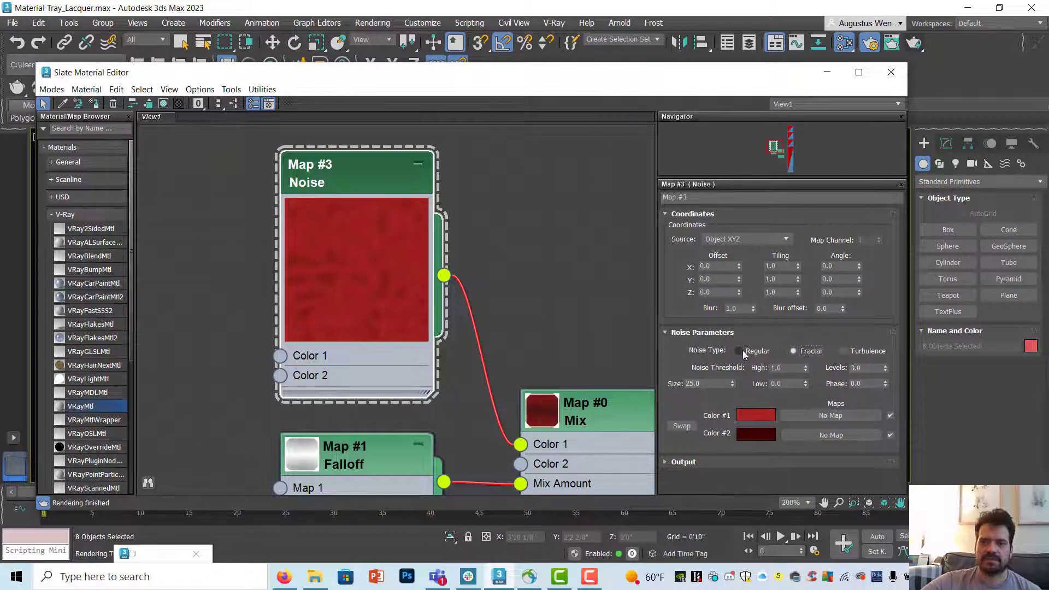
- Experiment with noise size and thresholds, e.g. High 0.69 and Low 0.305
{"action": "left_click_drag", "start_coordinate": [733, 382], "coordinate": [733, 389]}
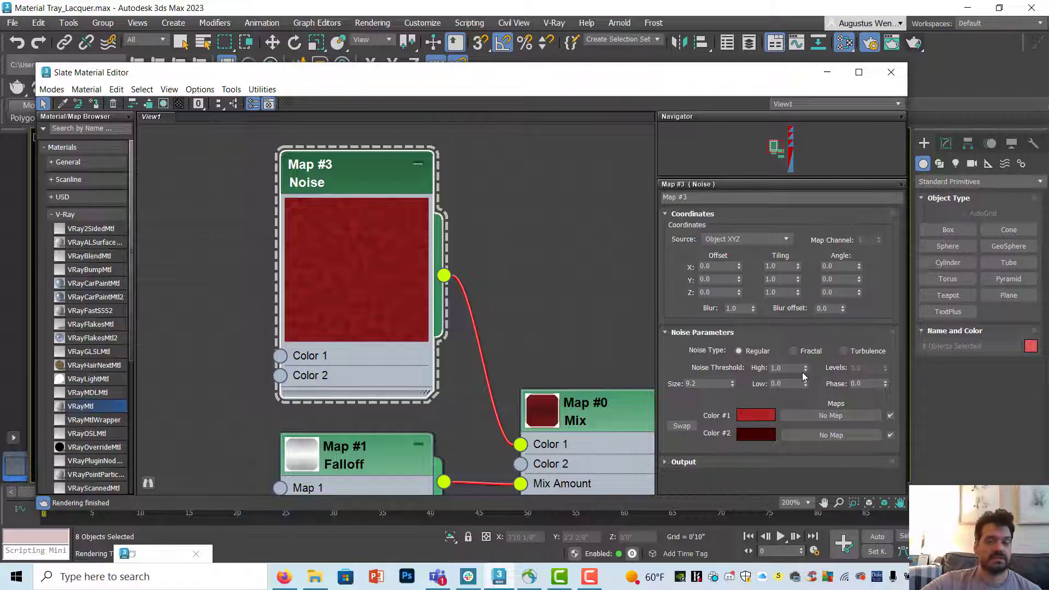
{"action": "left_click_drag", "start_coordinate": [806, 367], "coordinate": [806, 398]}
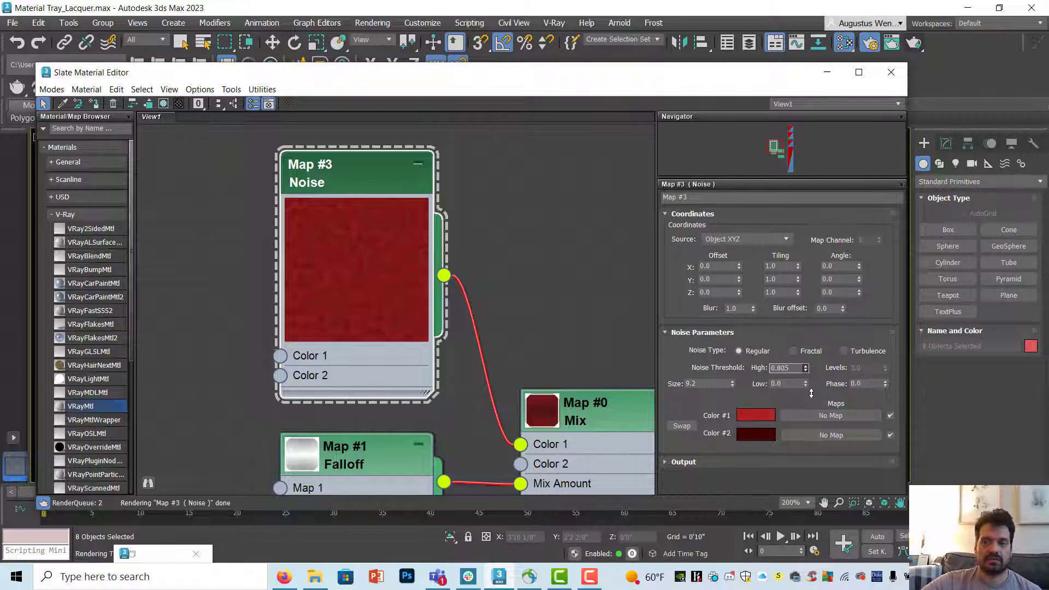
{"action": "type", "text": "0.69"}
{"action": "key", "text": "Tab"}
{"action": "type", "text": "0.305"}
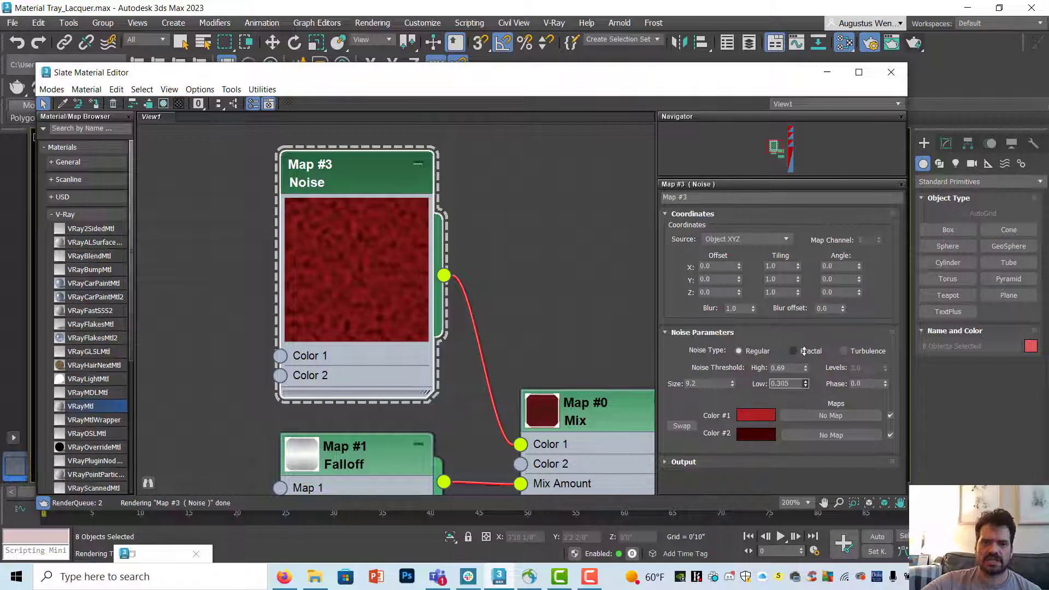
{"action": "key", "text": "Return"}
{"action": "left_click_drag", "start_coordinate": [733, 385], "coordinate": [785, 323]}
{"action": "mouse_move", "coordinate": [804, 371]}
{"action": "left_mouse_down"}
{"action": "mouse_move", "coordinate": [808, 385]}
{"action": "mouse_move", "coordinate": [809, 375]}
{"action": "left_mouse_up"}
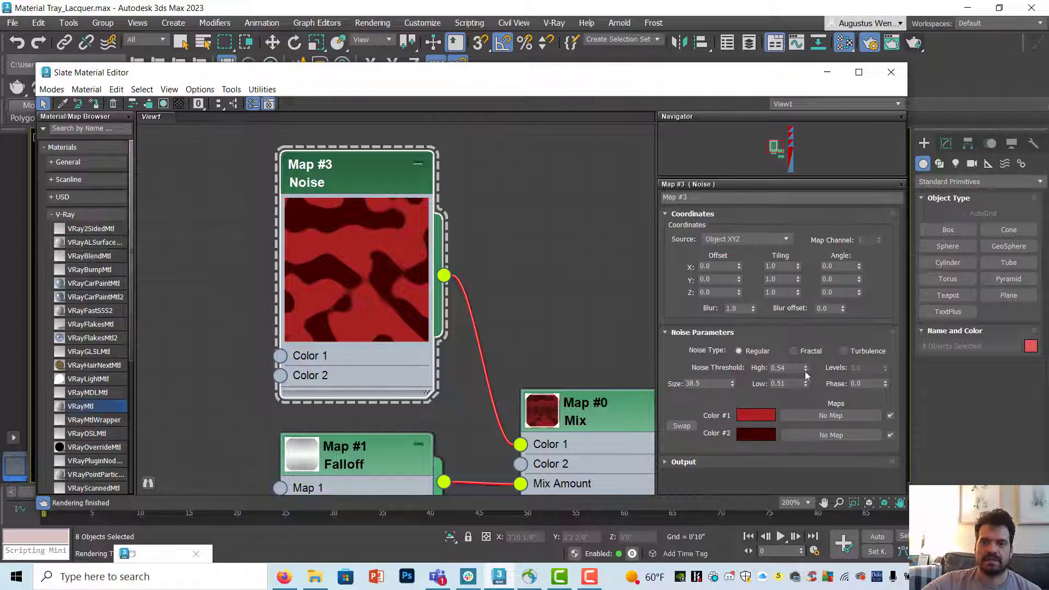
{"action": "mouse_move", "coordinate": [805, 371]}
{"action": "left_mouse_down"}
{"action": "mouse_move", "coordinate": [799, 362]}
{"action": "mouse_move", "coordinate": [806, 395]}
{"action": "mouse_move", "coordinate": [810, 387]}
{"action": "left_mouse_up"}
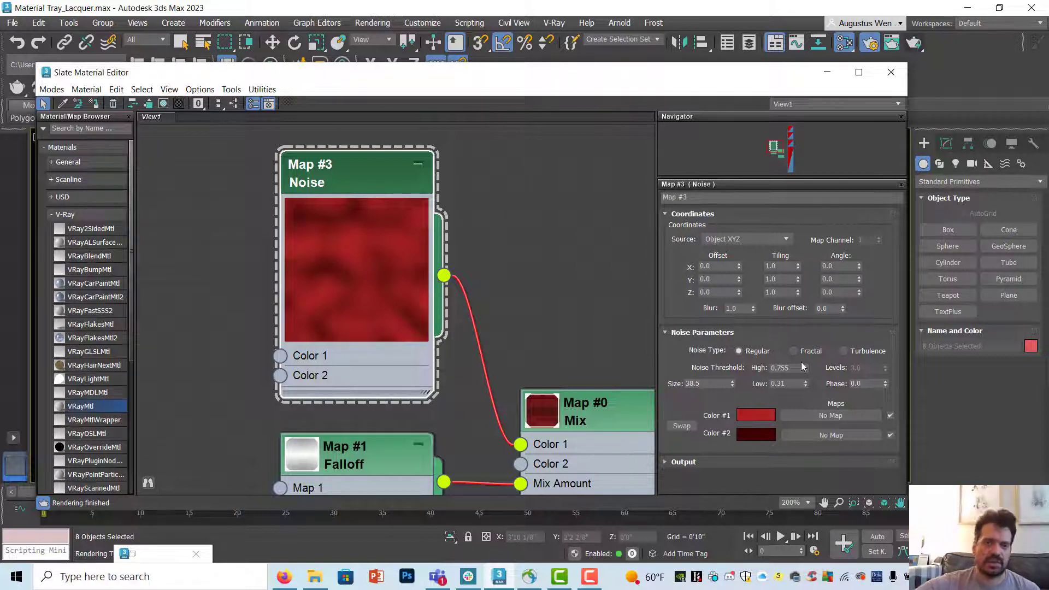
- Set the noise Size to 10, High threshold 0.8 and Low threshold 0.2
{"action": "double_click", "coordinate": [709, 385]}
{"action": "type", "text": "10"}
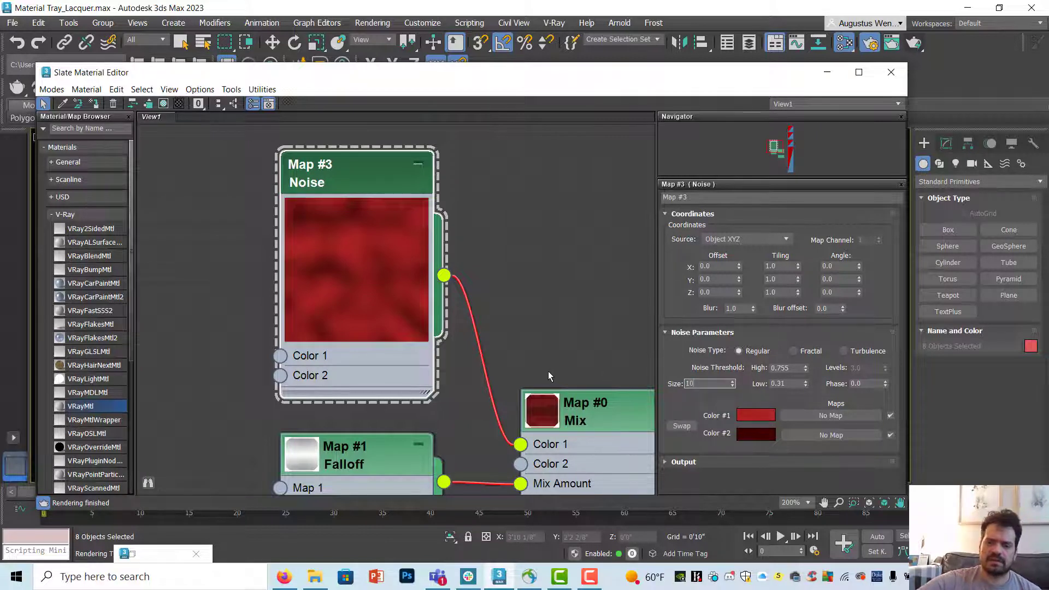
{"action": "key", "text": "Return"}
{"action": "key", "text": "Tab"}
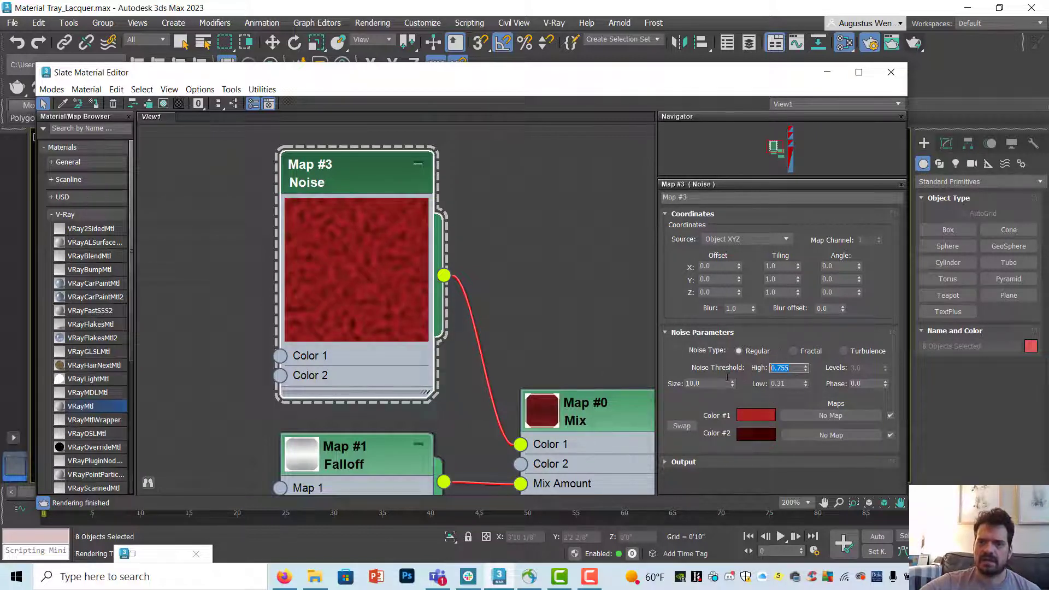
{"action": "type", "text": ".8"}
{"action": "key", "text": "shift+Tab"}
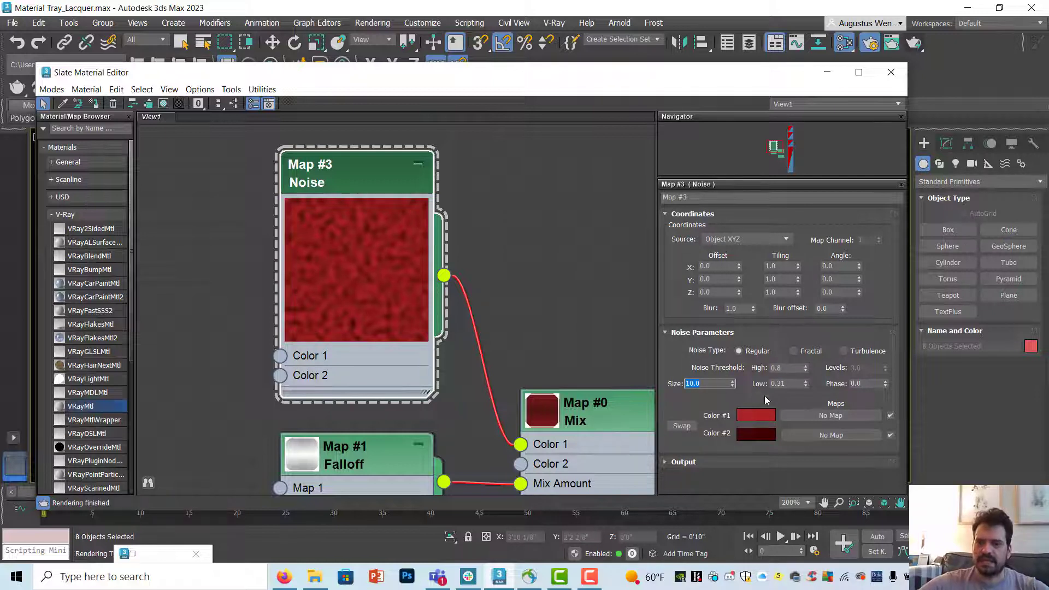
{"action": "key", "text": "Tab"}
{"action": "key", "text": "Tab"}
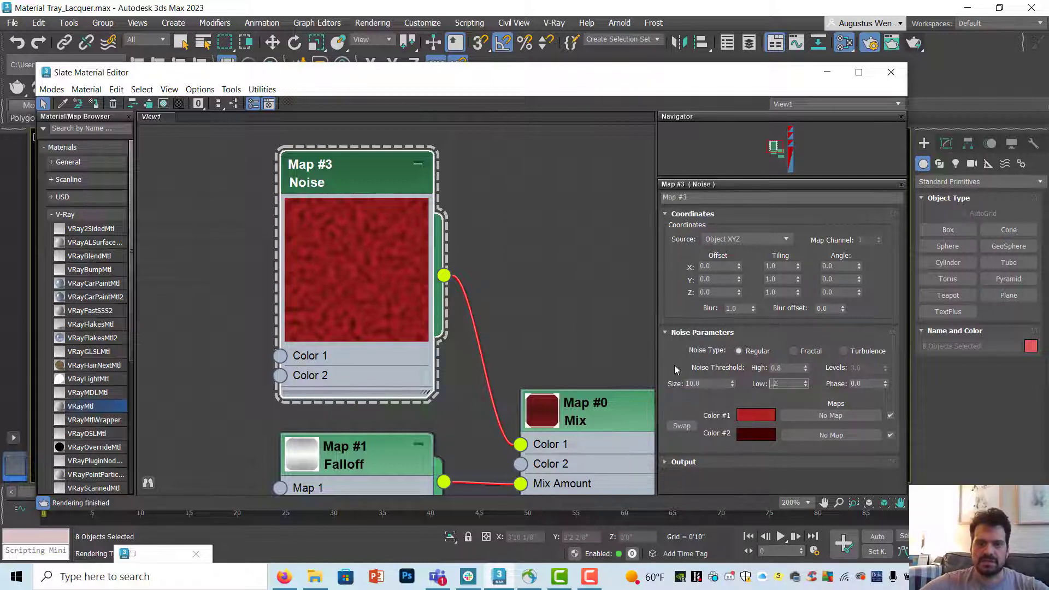
{"action": "type", "text": ".2"}
{"action": "key", "text": "Tab"}
- Adjust the brightness of the Noise map's Color #2
{"action": "middle_click_drag", "start_coordinate": [518, 354], "coordinate": [385, 278]}
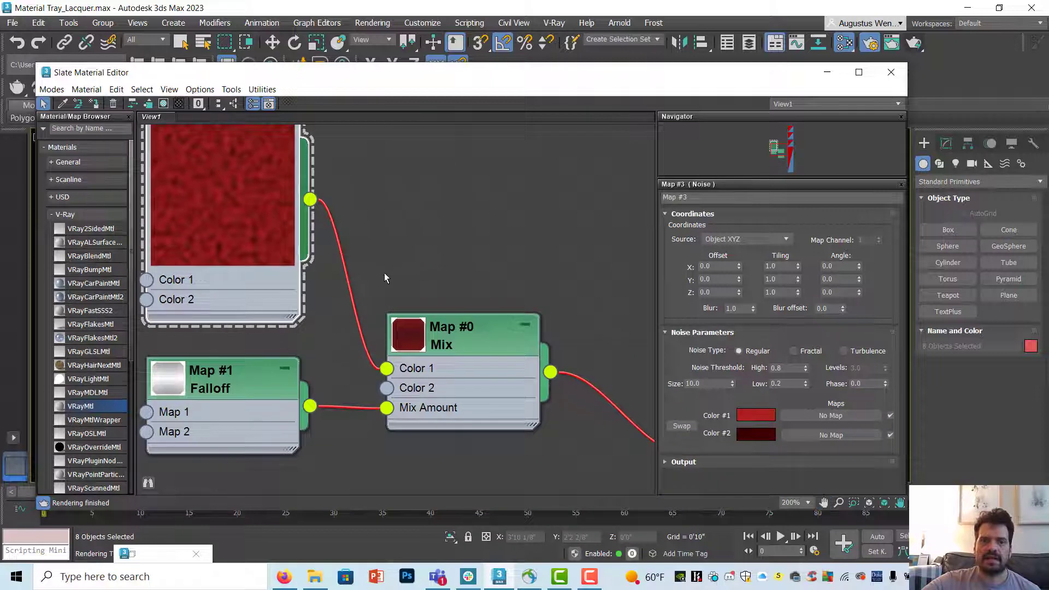
{"action": "scroll", "coordinate": [385, 278], "scroll_direction": "down", "scroll_amount": 1}
{"action": "left_click", "coordinate": [753, 433]}
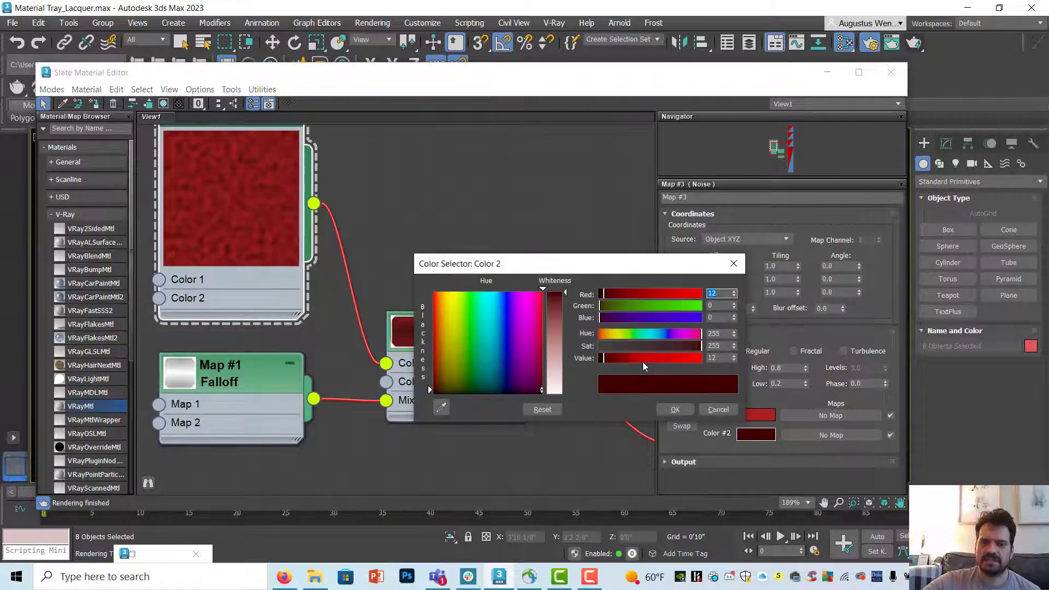
{"action": "left_click_drag", "start_coordinate": [610, 357], "coordinate": [613, 360]}
{"action": "left_click", "coordinate": [667, 407]}
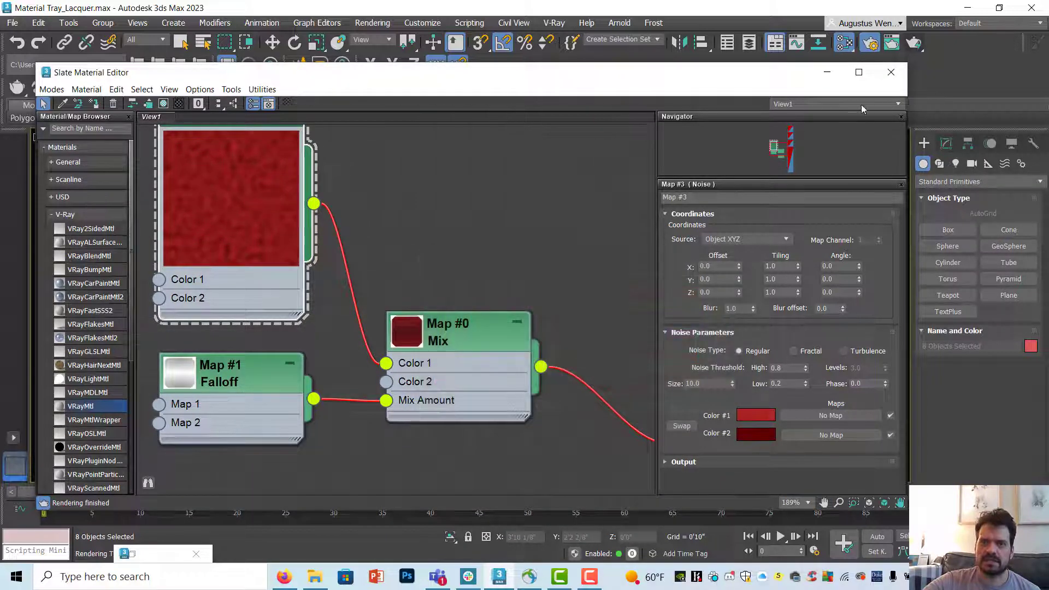
- Render a test image of the tray to check the noise effect
{"action": "left_click", "coordinate": [891, 72]}
{"action": "left_click", "coordinate": [913, 42]}
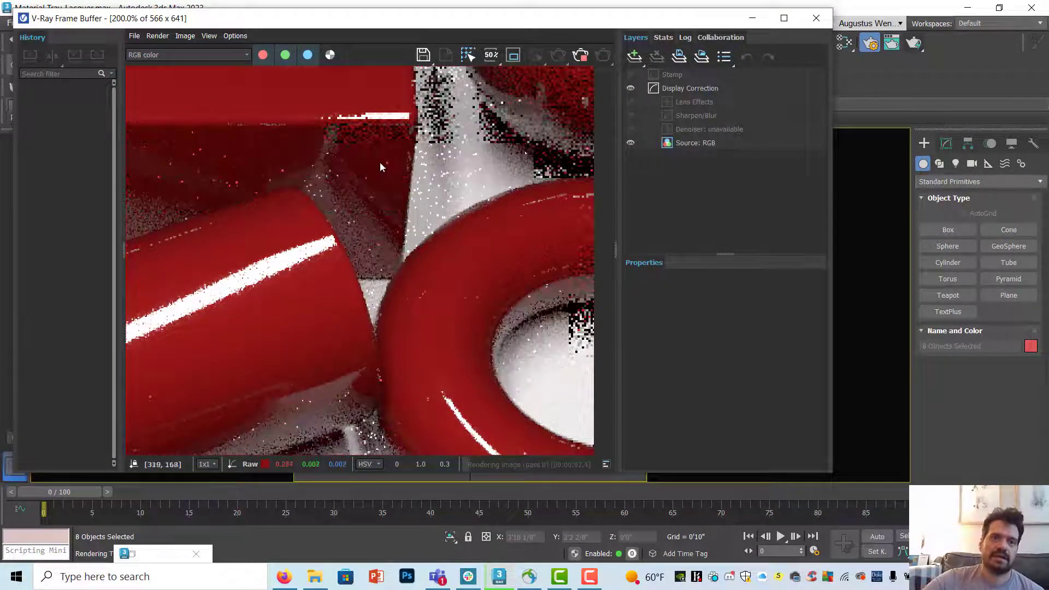
{"action": "middle_click_drag", "start_coordinate": [392, 264], "coordinate": [433, 309]}
{"action": "scroll", "coordinate": [395, 288], "scroll_direction": "down", "scroll_amount": 1}
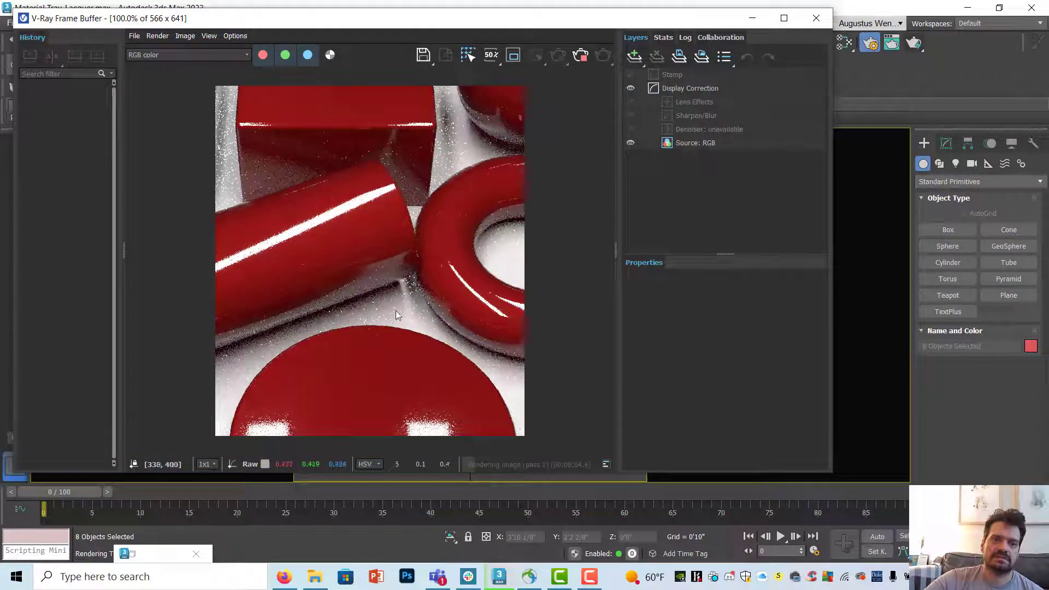
{"action": "scroll", "coordinate": [393, 326], "scroll_direction": "up", "scroll_amount": 1}
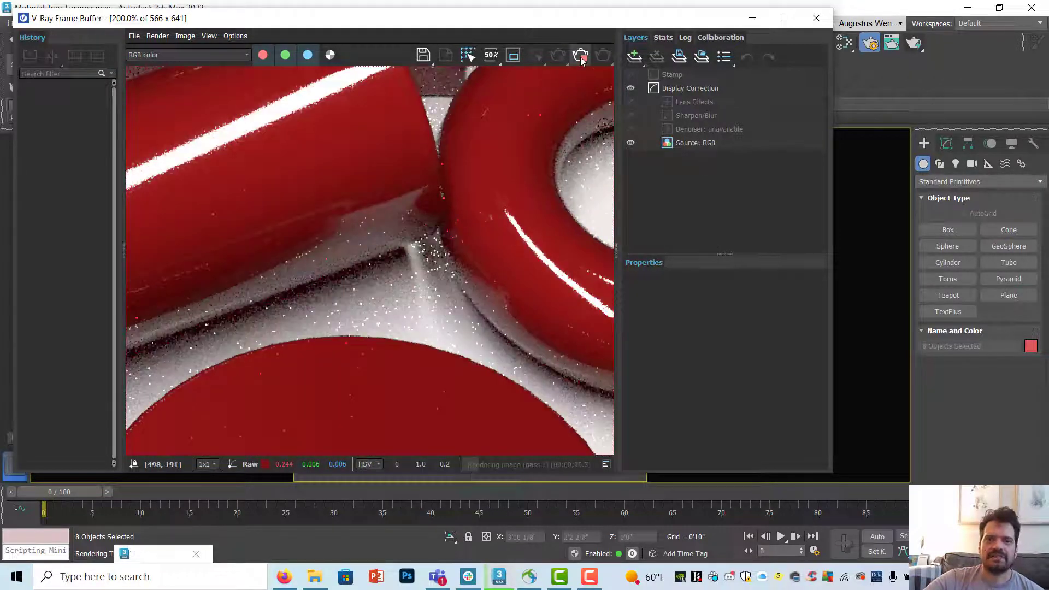
{"action": "left_click", "coordinate": [816, 18]}
- Turn Noise Color #2 fully black and reduce the noise Size to 2.0
{"action": "left_click", "coordinate": [844, 43]}
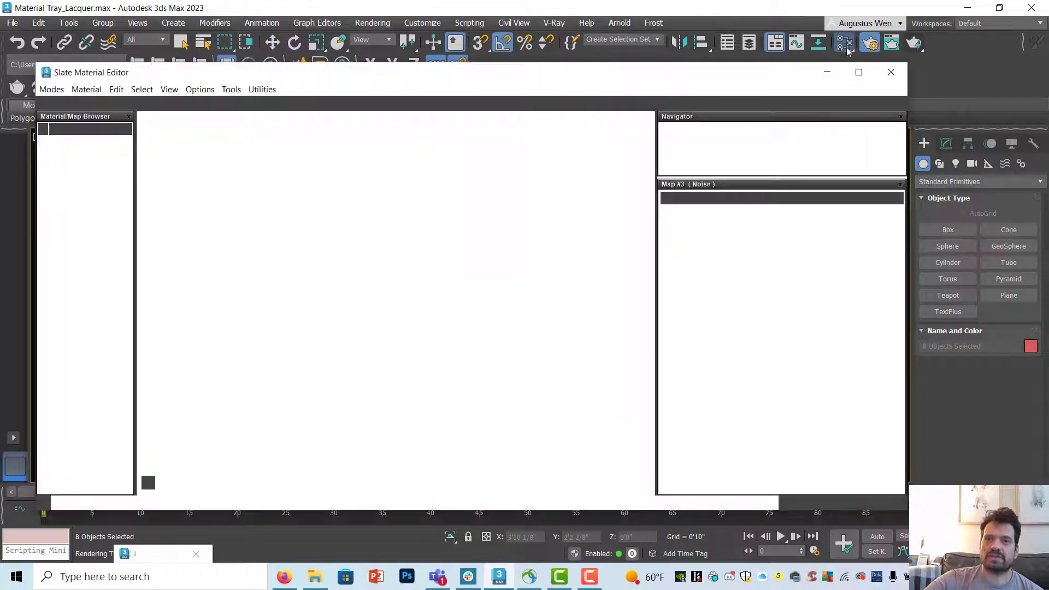
{"action": "left_click", "coordinate": [755, 435]}
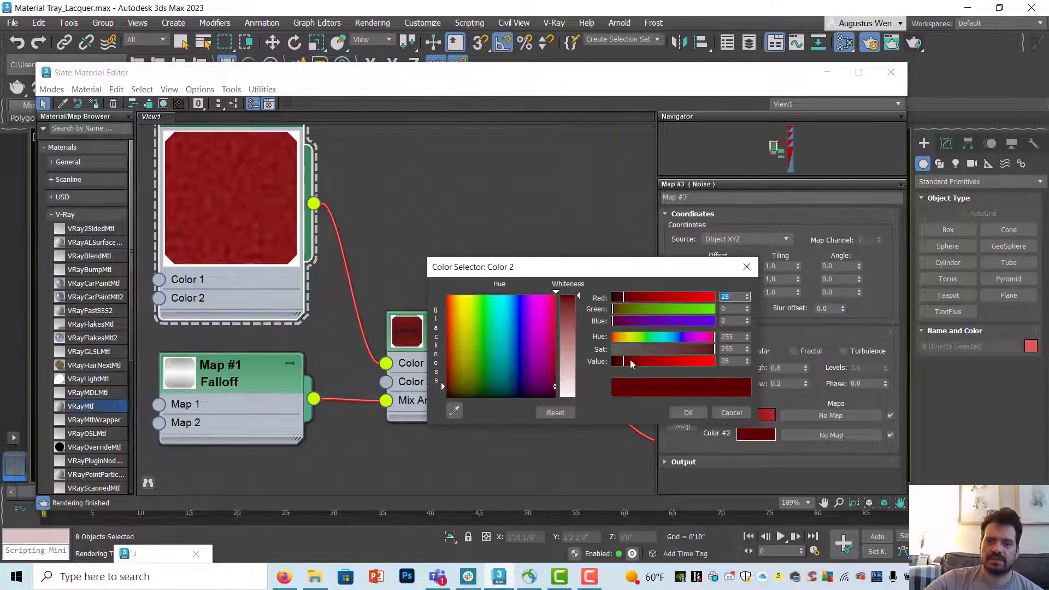
{"action": "left_click_drag", "start_coordinate": [630, 360], "coordinate": [613, 362]}
{"action": "left_click", "coordinate": [699, 418]}
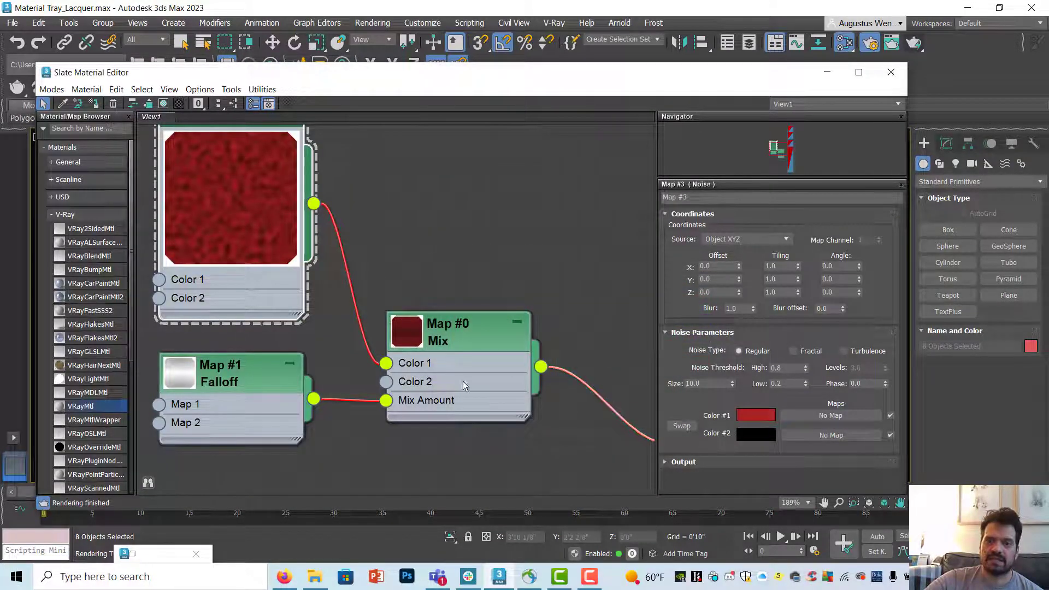
{"action": "middle_click_drag", "start_coordinate": [241, 147], "coordinate": [269, 243]}
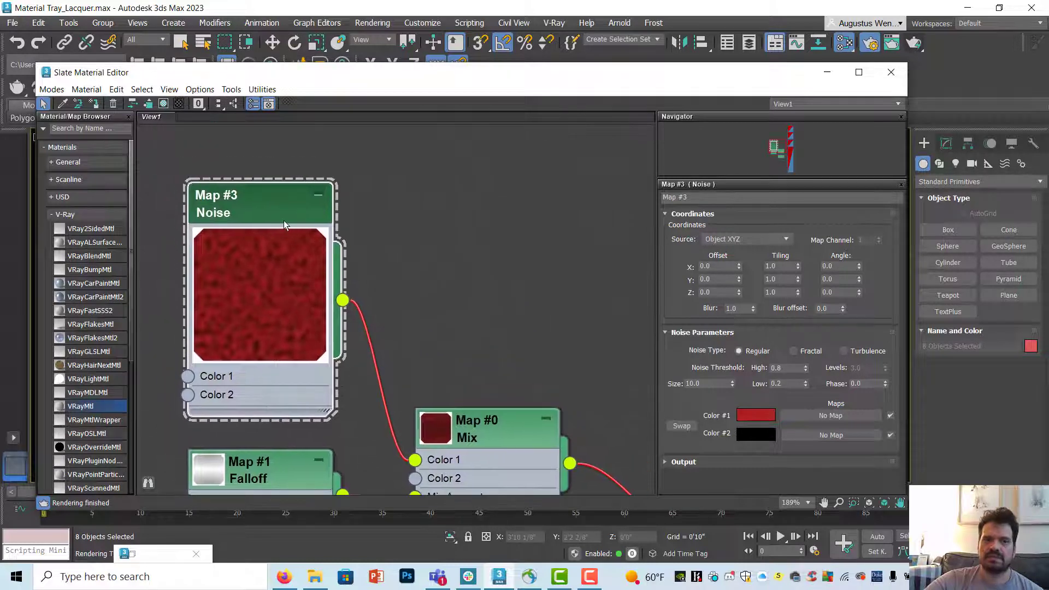
{"action": "left_click_drag", "start_coordinate": [709, 386], "coordinate": [664, 388]}
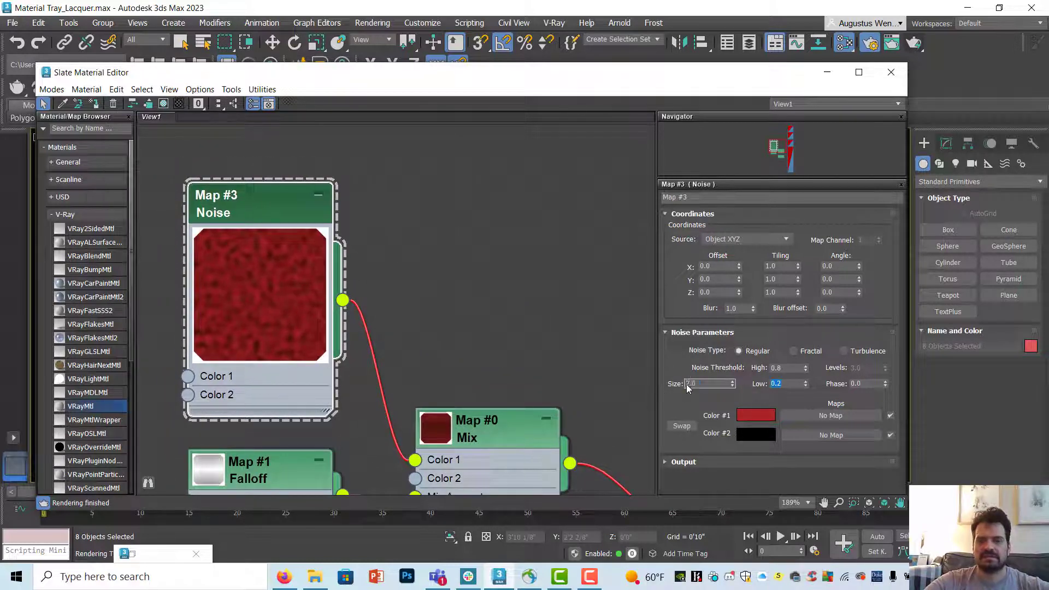
- Render the tray and view the whole image fitted in the frame buffer
{"action": "left_click", "coordinate": [893, 80]}
{"action": "left_click", "coordinate": [914, 42]}
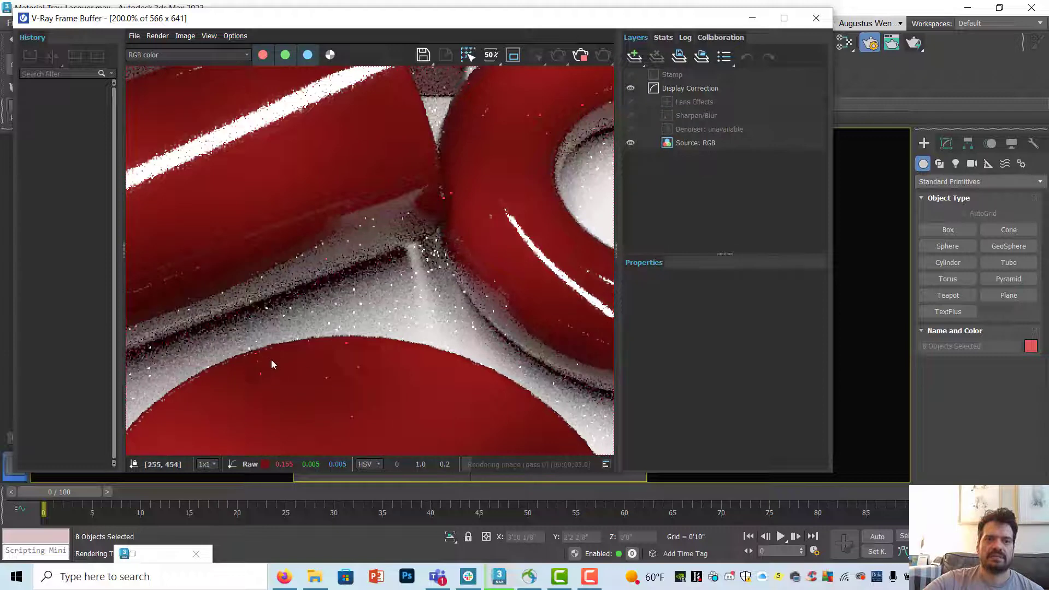
{"action": "double_click", "coordinate": [312, 354]}
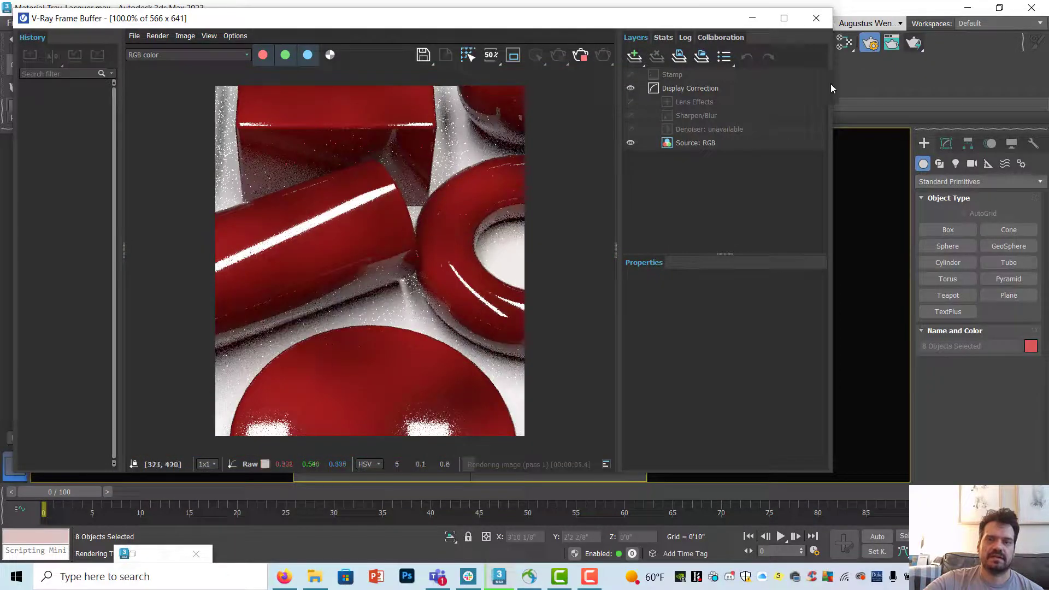
{"action": "left_click", "coordinate": [841, 48]}
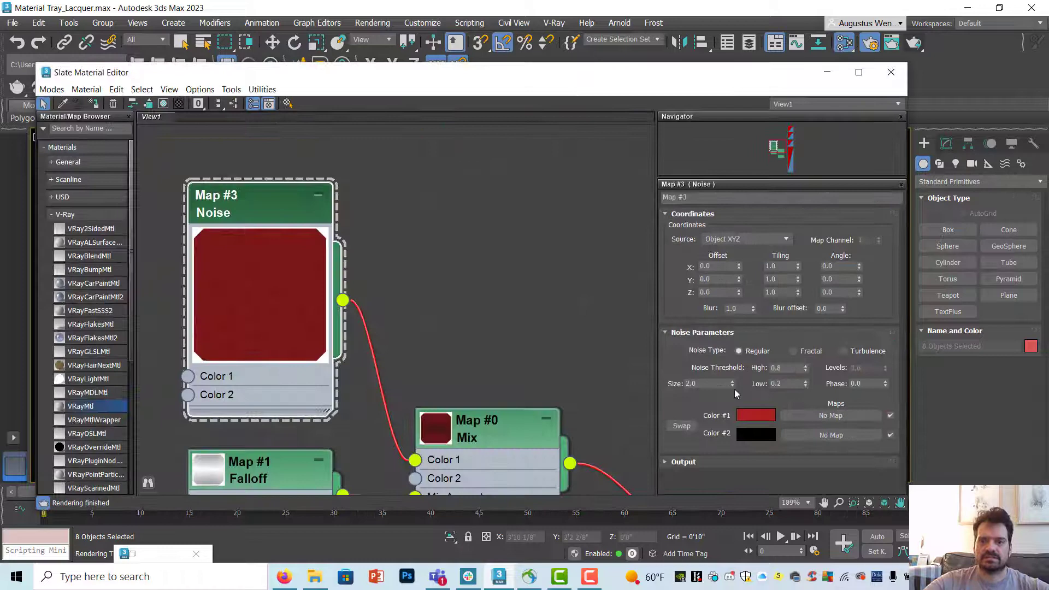
- Set the noise Size to 0.5 and render again to check the finer mottling
{"action": "left_click", "coordinate": [706, 383]}
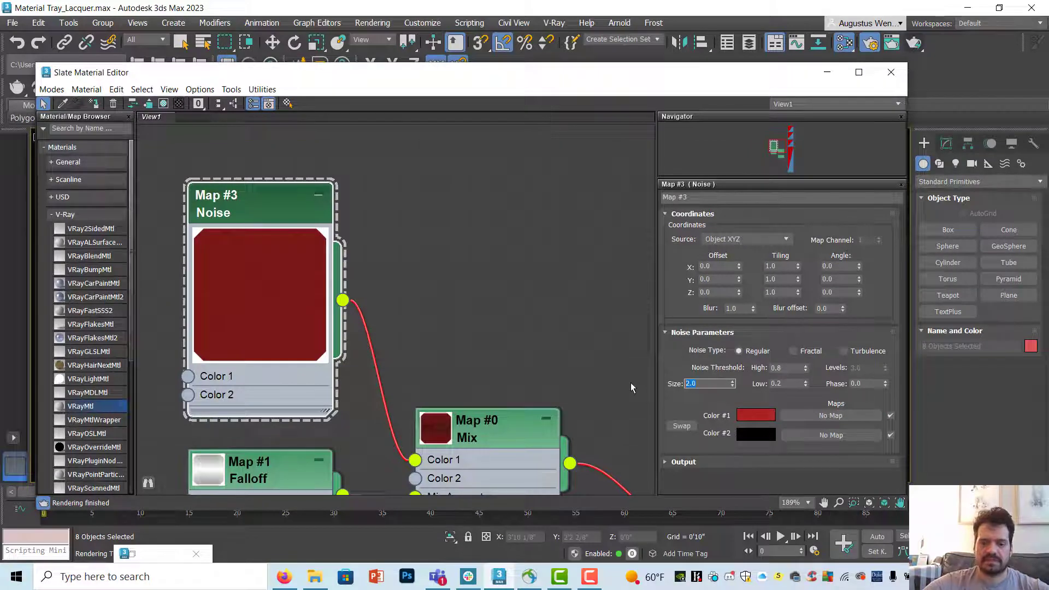
{"action": "type", "text": ".5"}
{"action": "key", "text": "Return"}
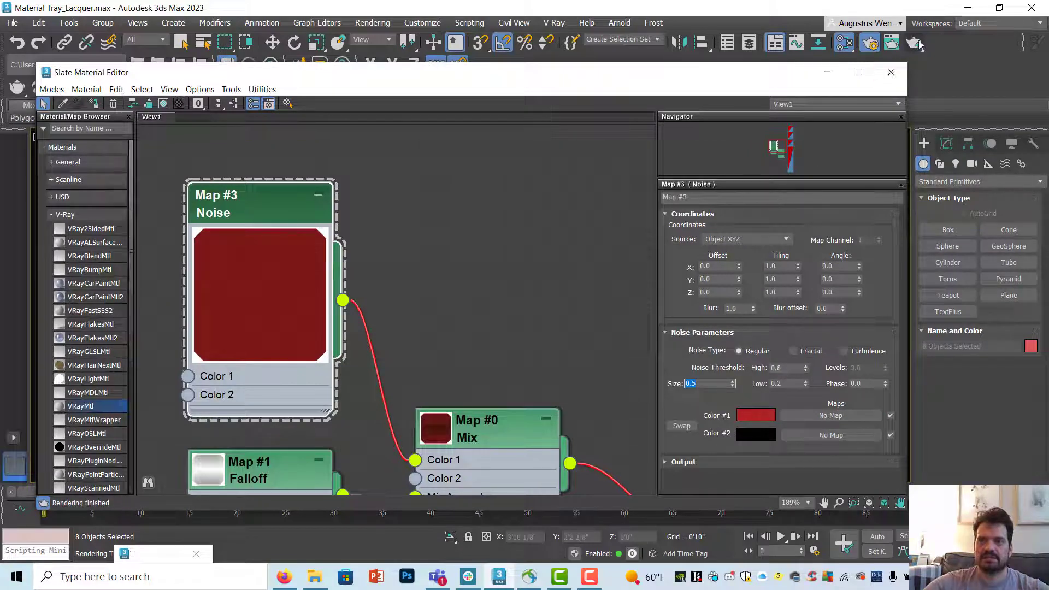
{"action": "left_click", "coordinate": [917, 44]}
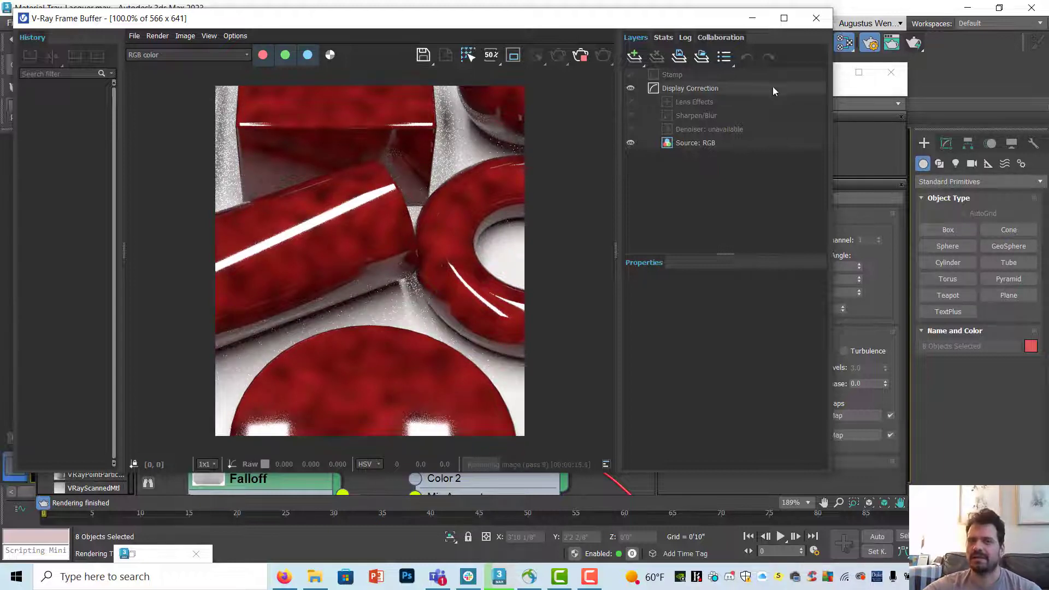
{"action": "left_click", "coordinate": [818, 17]}
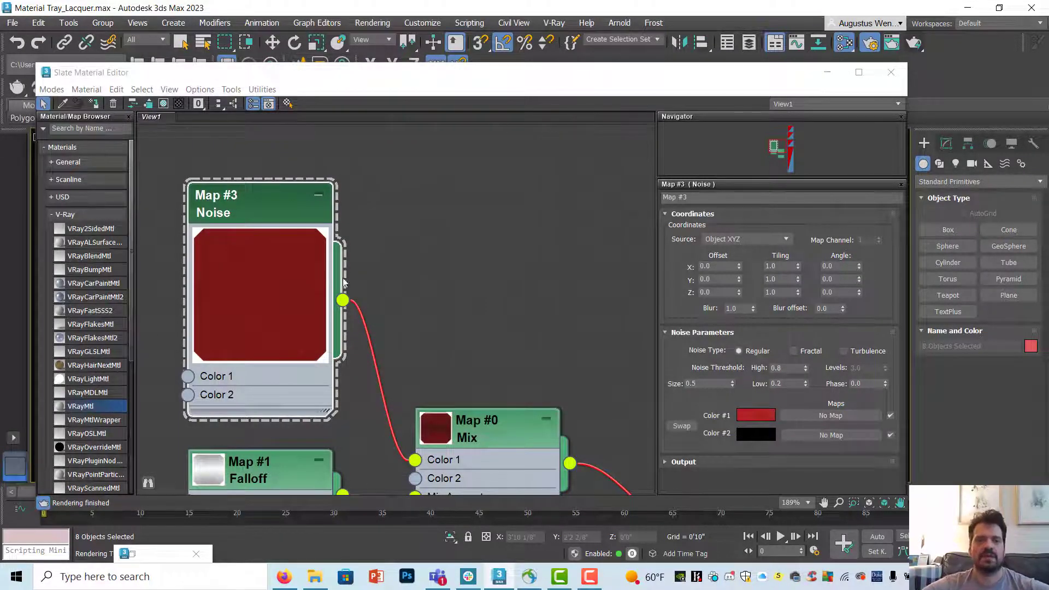
- Spread out the node graph, moving the Noise node left and the Falloff node down
{"action": "scroll", "coordinate": [412, 293], "scroll_direction": "down", "scroll_amount": 2}
{"action": "middle_click_drag", "start_coordinate": [424, 290], "coordinate": [554, 285]}
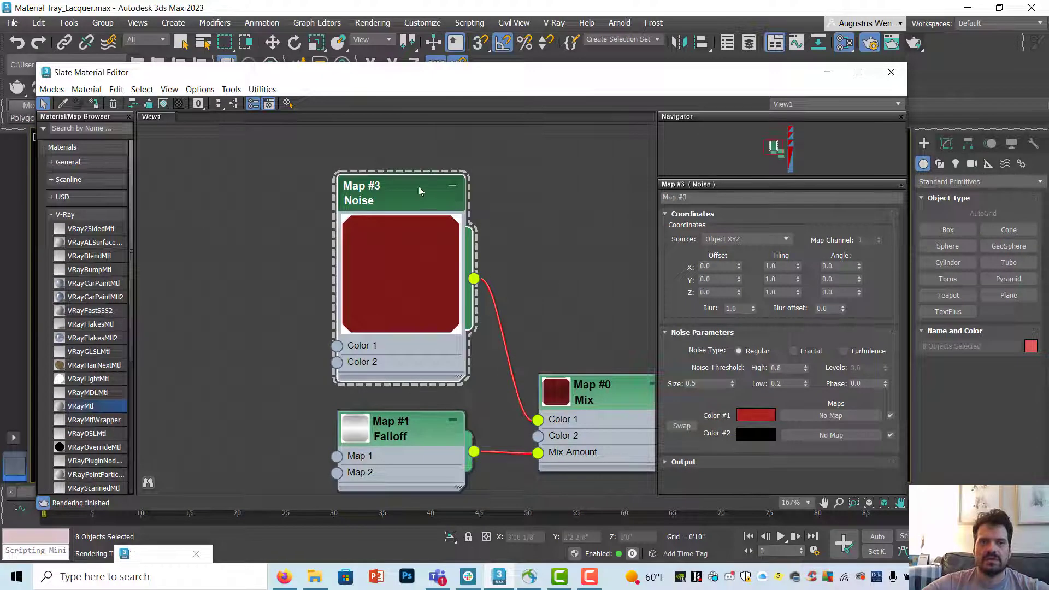
{"action": "left_click_drag", "start_coordinate": [419, 190], "coordinate": [225, 172]}
{"action": "middle_click_drag", "start_coordinate": [339, 284], "coordinate": [378, 267]}
{"action": "scroll", "coordinate": [468, 324], "scroll_direction": "down", "scroll_amount": 1}
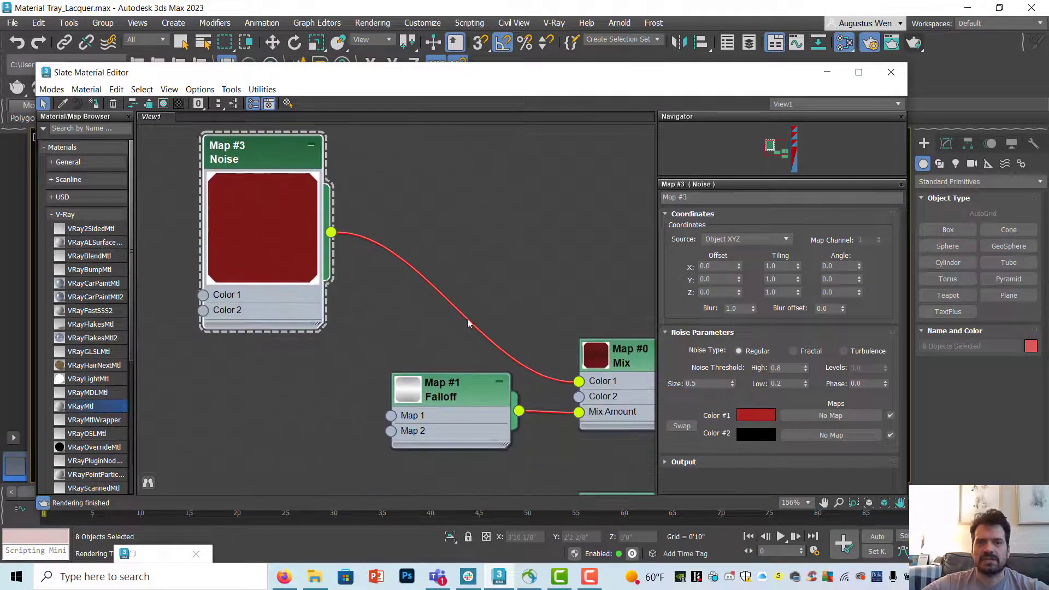
{"action": "left_click_drag", "start_coordinate": [454, 377], "coordinate": [419, 410]}
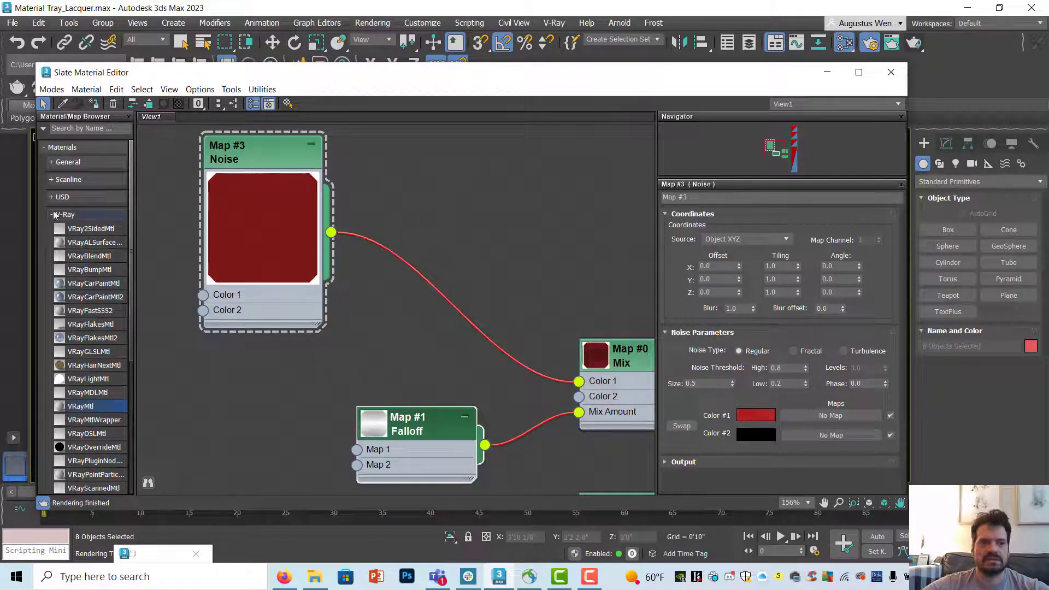
- Drop a Composite map from Maps > General onto the Noise→Mix wire, with Noise on Layer 1
{"action": "left_click", "coordinate": [59, 214]}
{"action": "left_click", "coordinate": [64, 163]}
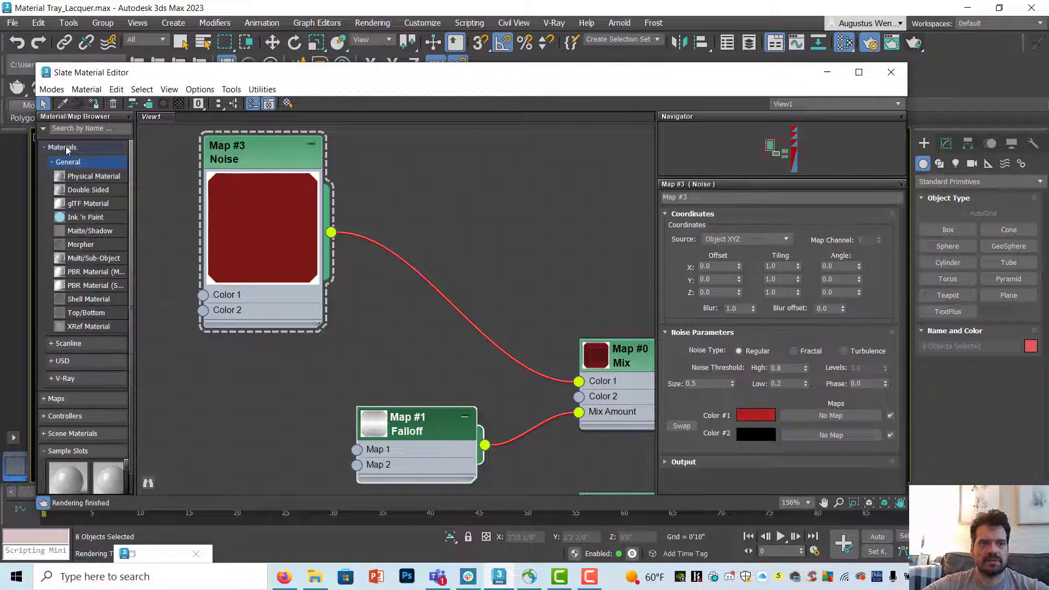
{"action": "left_click", "coordinate": [61, 148]}
{"action": "left_click", "coordinate": [61, 167]}
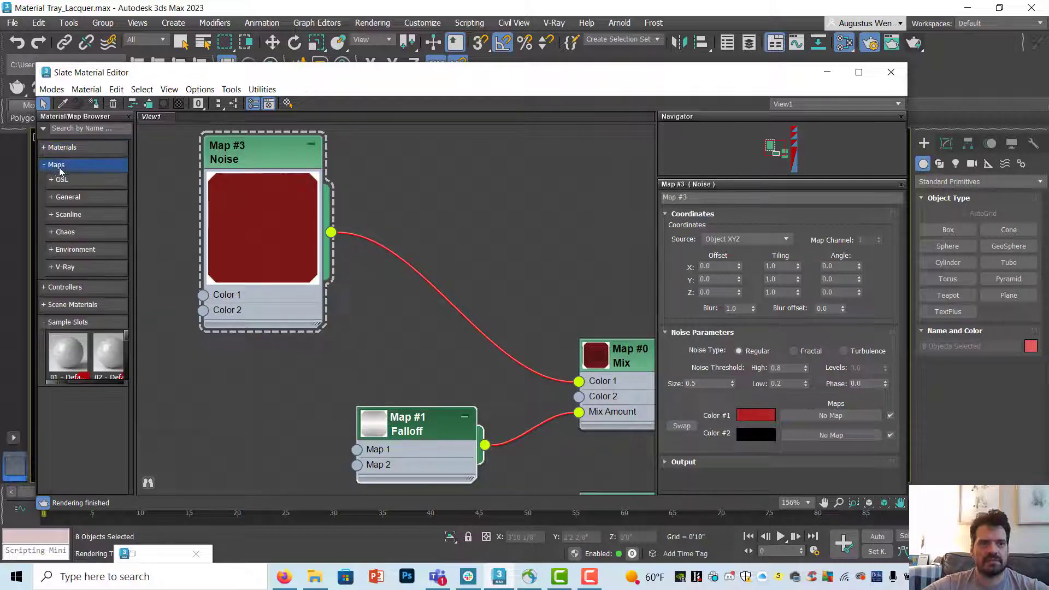
{"action": "left_click", "coordinate": [65, 197]}
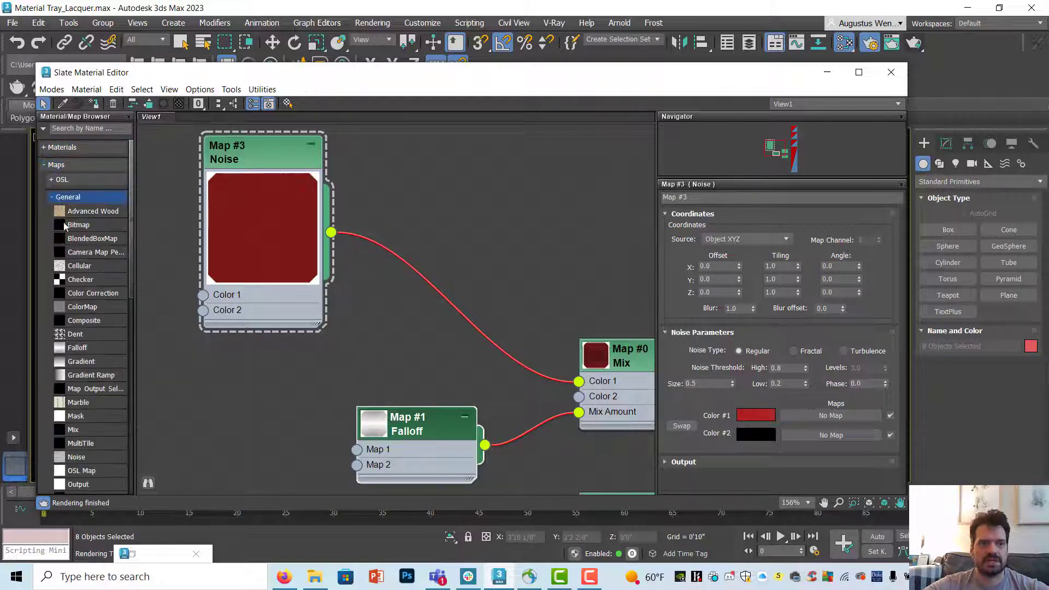
{"action": "left_click", "coordinate": [84, 322]}
{"action": "left_click_drag", "start_coordinate": [85, 322], "coordinate": [437, 288]}
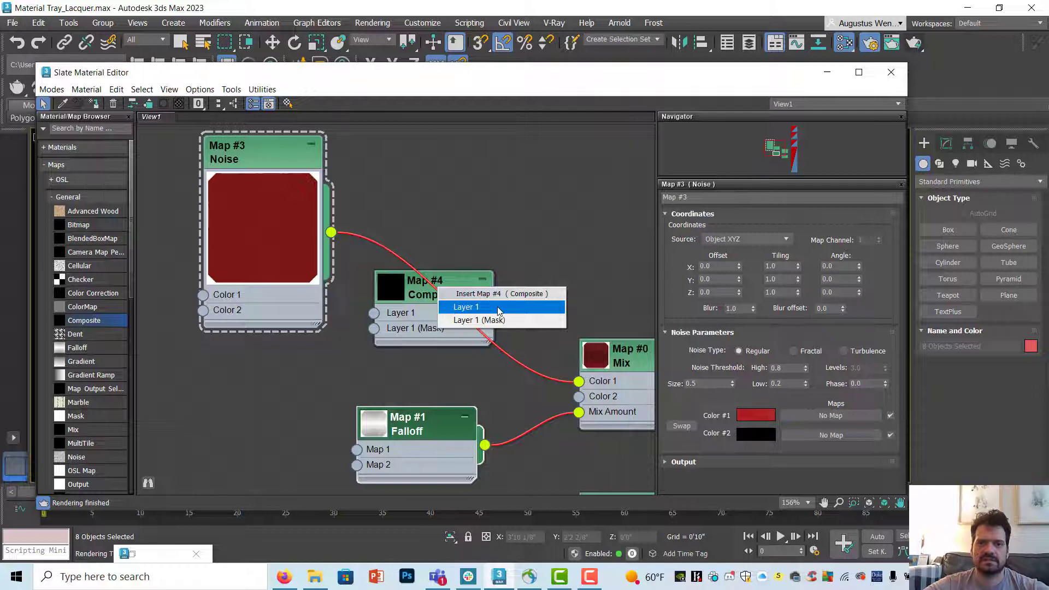
{"action": "left_click", "coordinate": [498, 310]}
{"action": "left_click_drag", "start_coordinate": [454, 298], "coordinate": [486, 213]}
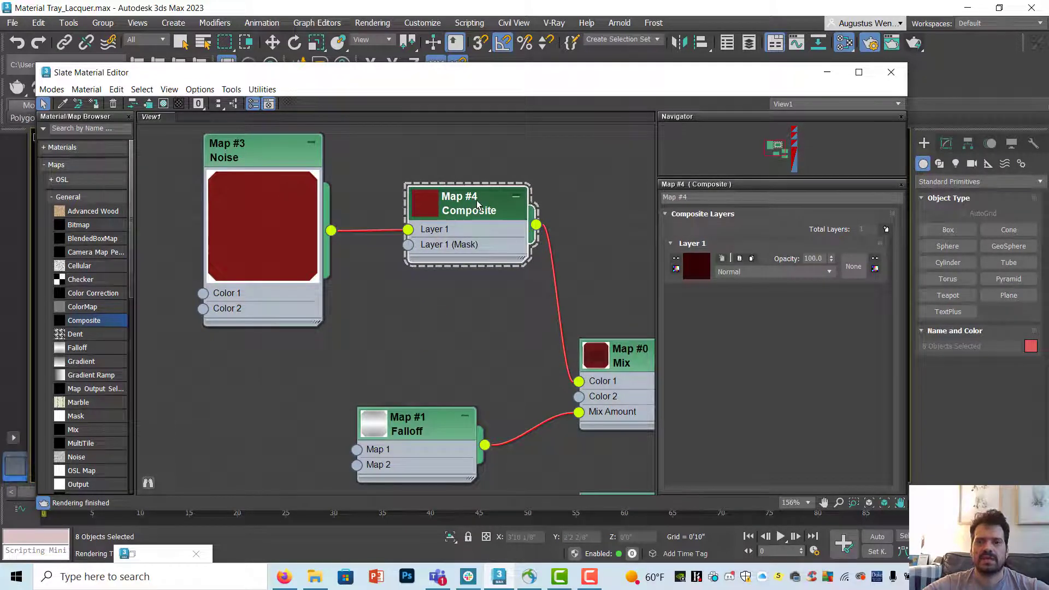
{"action": "left_click_drag", "start_coordinate": [242, 158], "coordinate": [209, 158]}
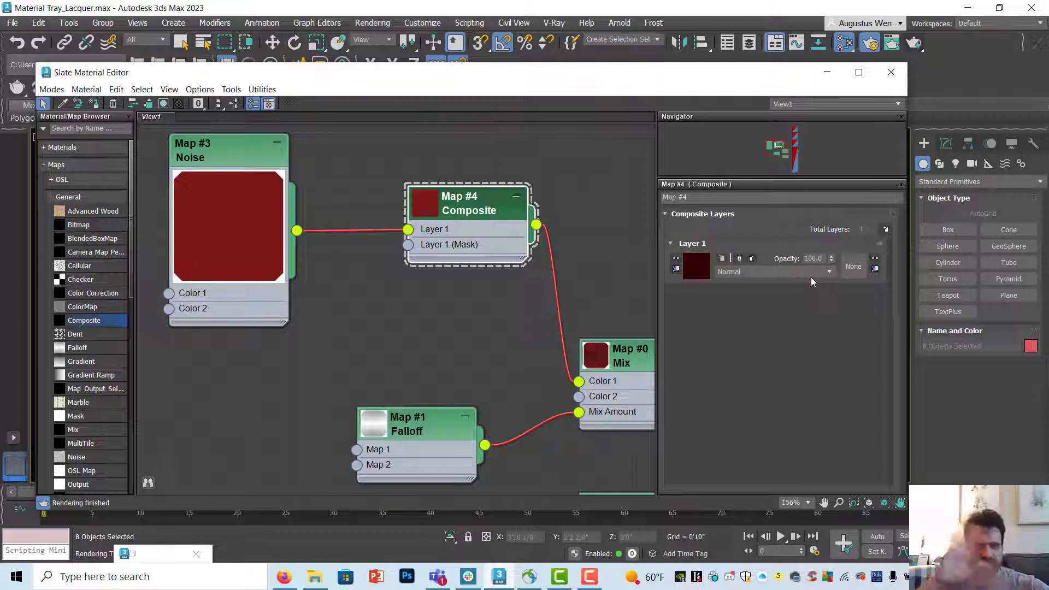
- Add a second layer to the Composite and dismiss the unwanted object-clone dialogs from Ctrl+V
{"action": "left_click", "coordinate": [887, 230]}
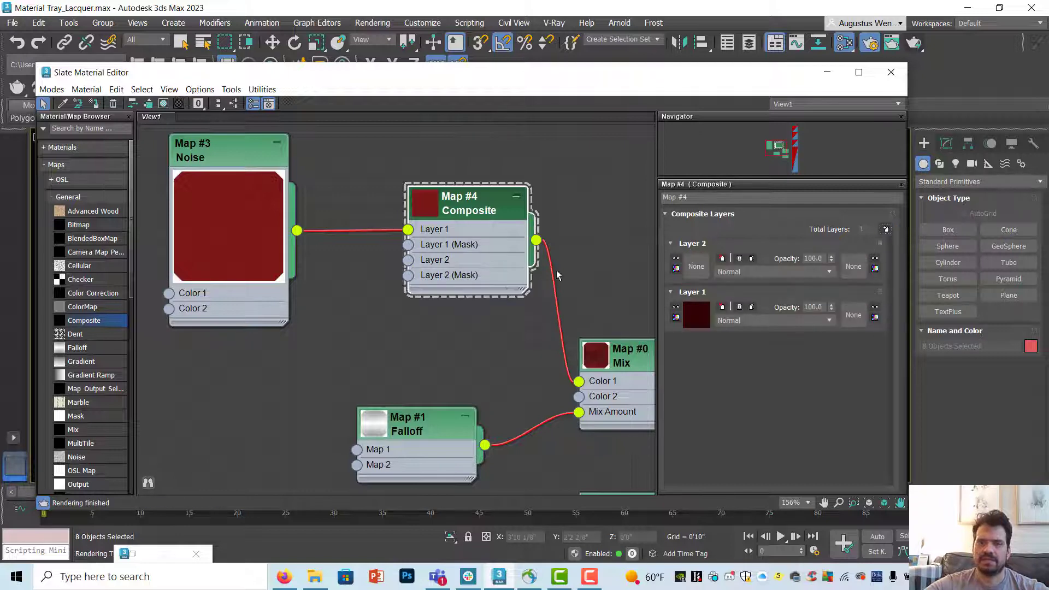
{"action": "left_click", "coordinate": [240, 156]}
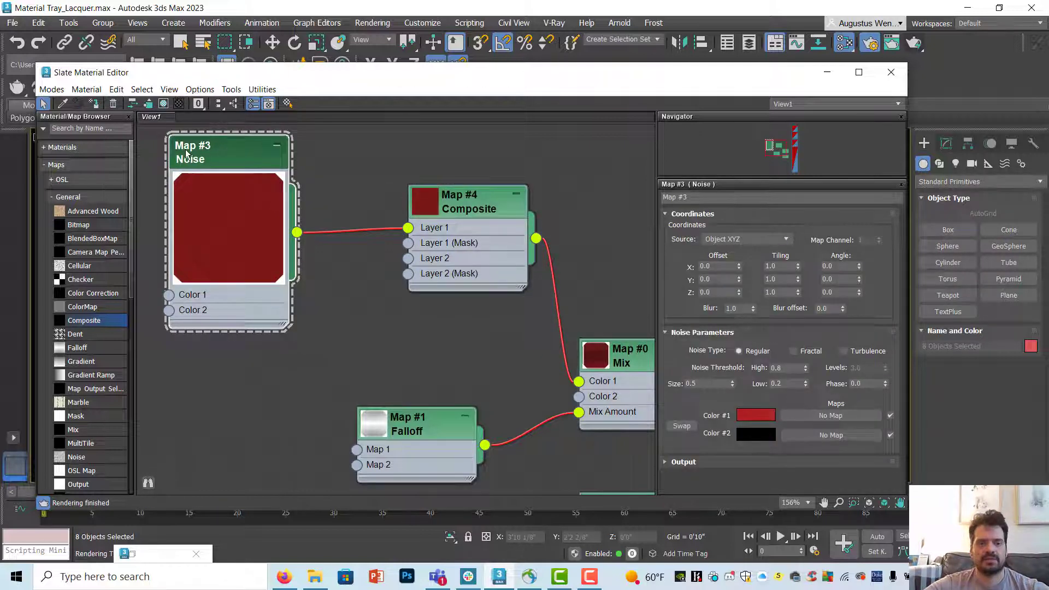
{"action": "key", "text": "ctrl+v"}
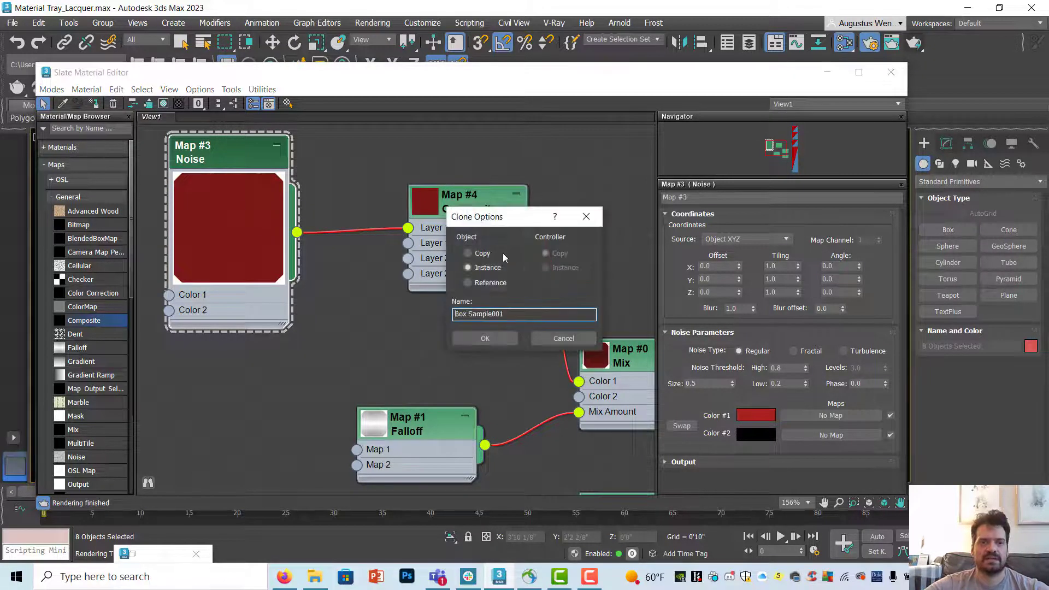
{"action": "left_click", "coordinate": [563, 339]}
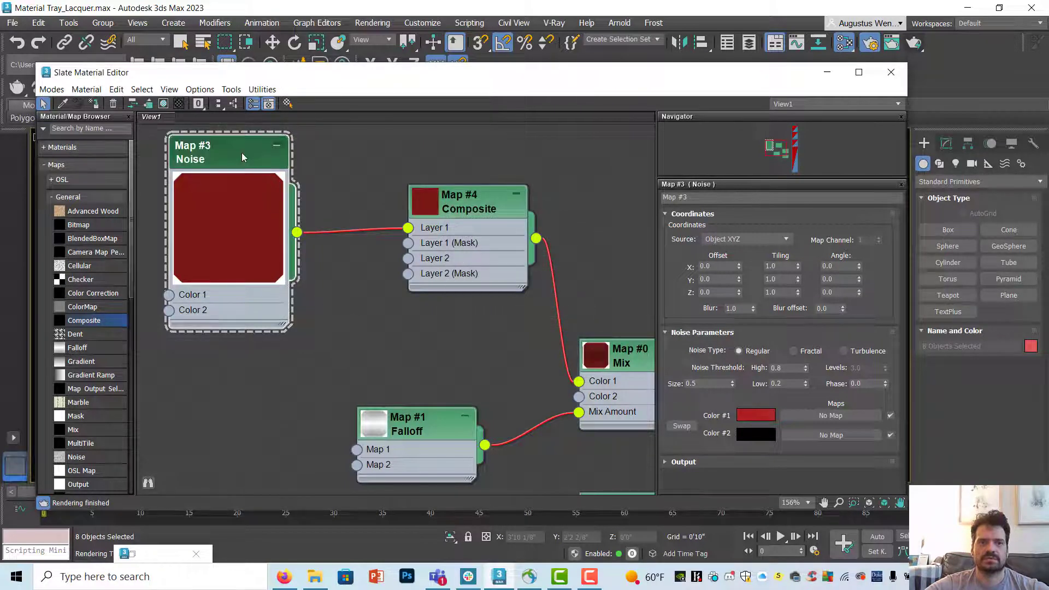
{"action": "key", "text": "ctrl+v"}
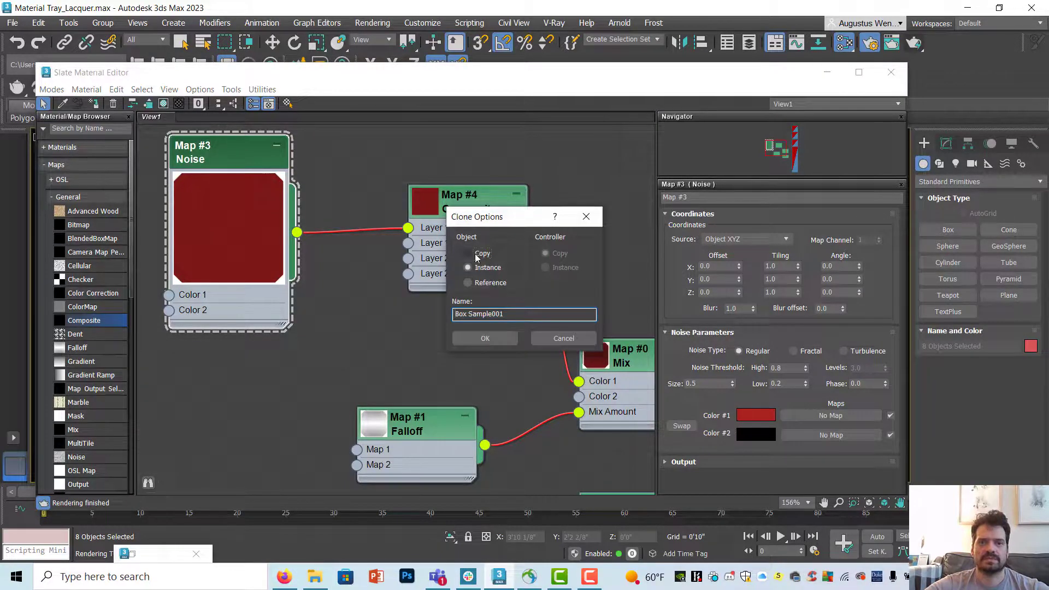
{"action": "left_click", "coordinate": [490, 337]}
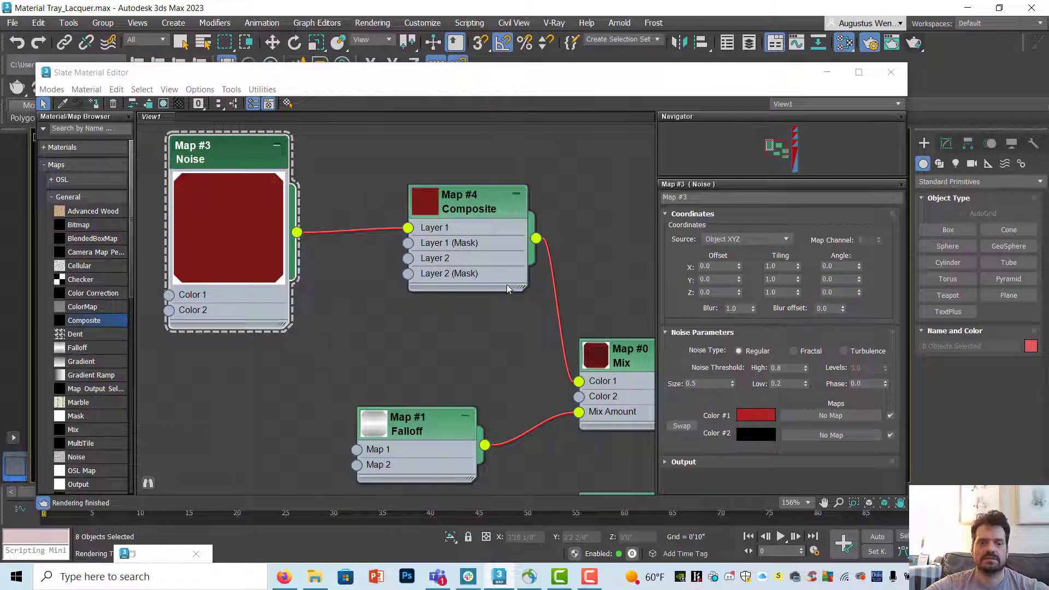
- Shift-drag a copy of Map #3 Noise as Map #5 and wire it into Layer 2
{"action": "left_click", "coordinate": [828, 72]}
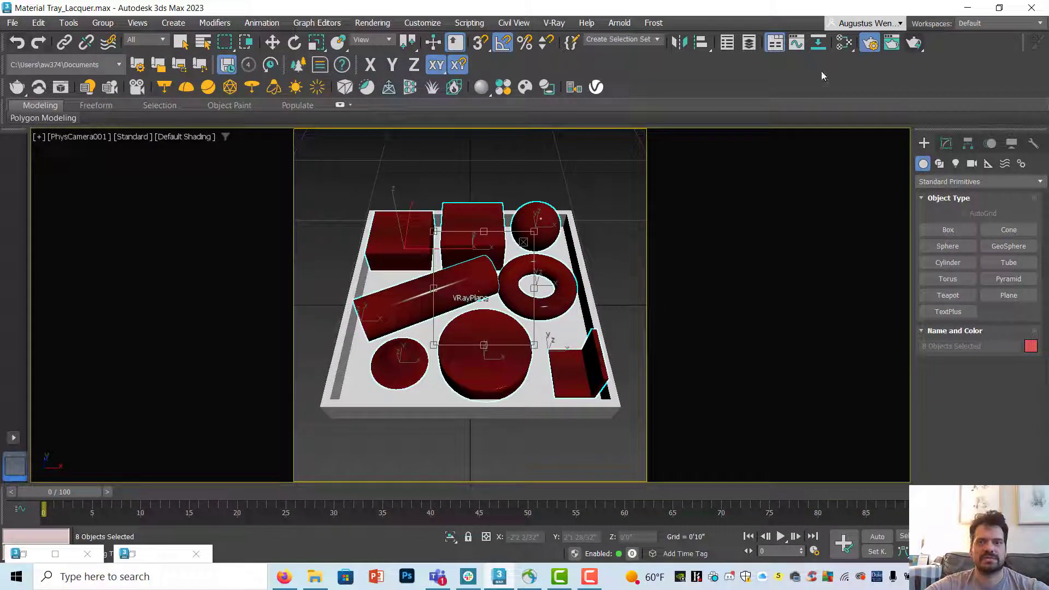
{"action": "left_click", "coordinate": [846, 43]}
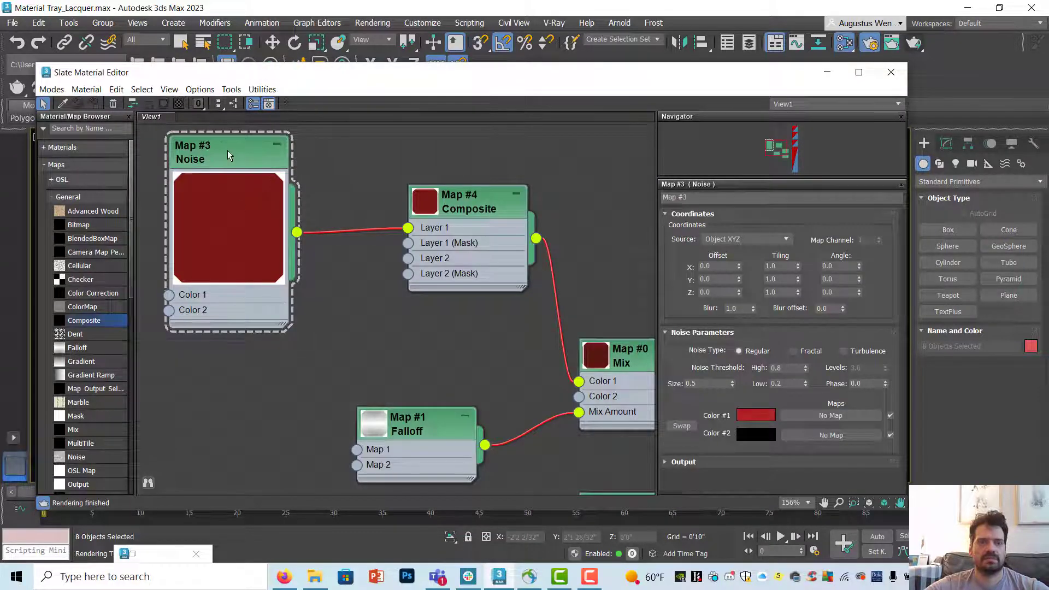
{"action": "left_click_drag", "start_coordinate": [224, 155], "coordinate": [221, 365], "text": "shift"}
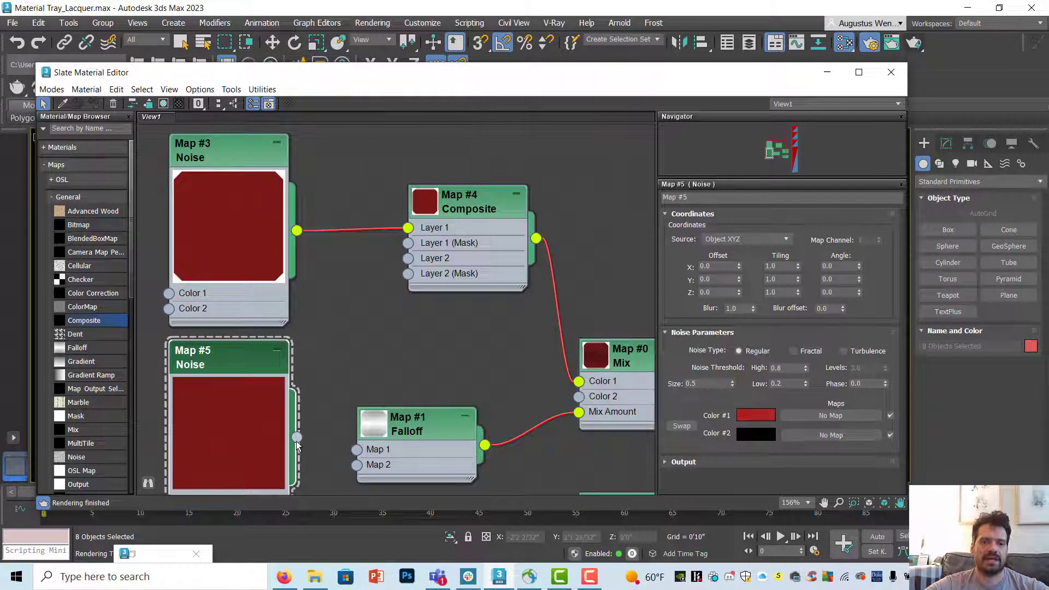
{"action": "left_click_drag", "start_coordinate": [324, 401], "coordinate": [410, 261]}
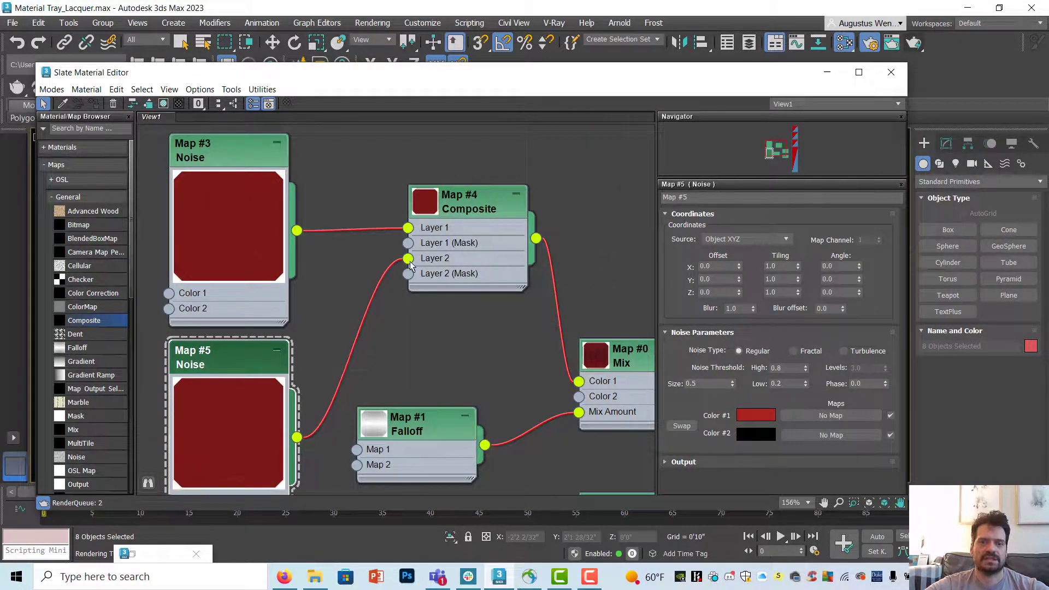
- Select Map #5 Noise and set its Size to 2.5
{"action": "left_click", "coordinate": [229, 252]}
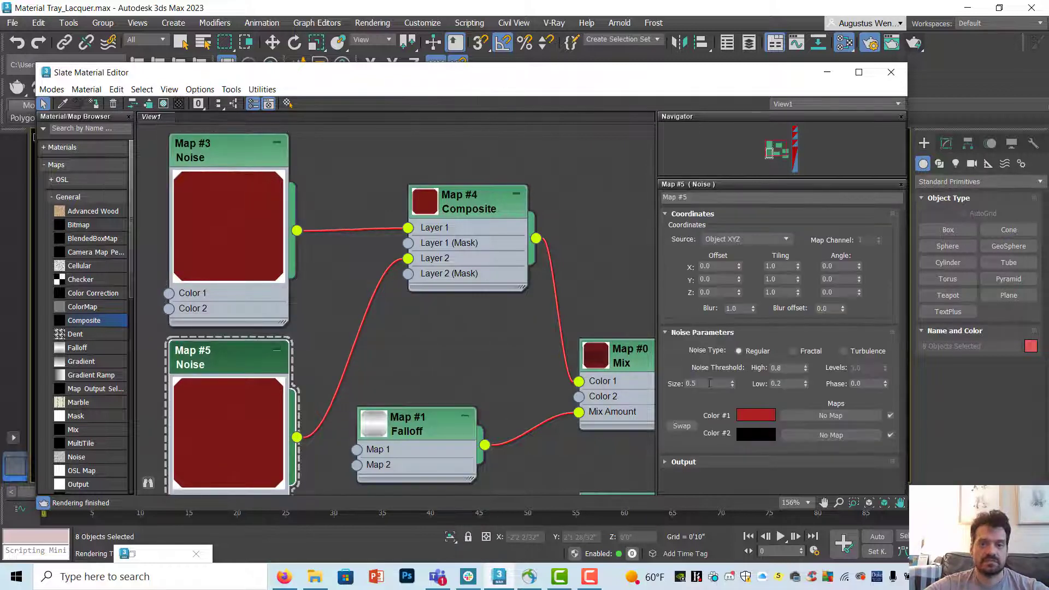
{"action": "left_click_drag", "start_coordinate": [721, 383], "coordinate": [662, 384]}
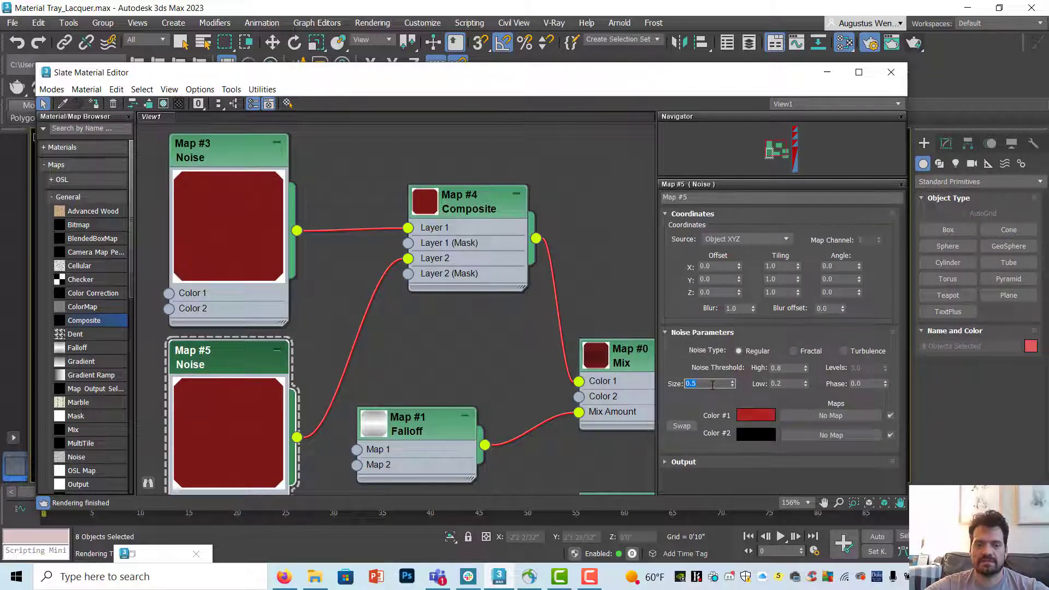
{"action": "key", "text": "Return"}
- Tint Color #1 toward orange-red and change Color #2 from black to dark red
{"action": "left_click", "coordinate": [757, 413]}
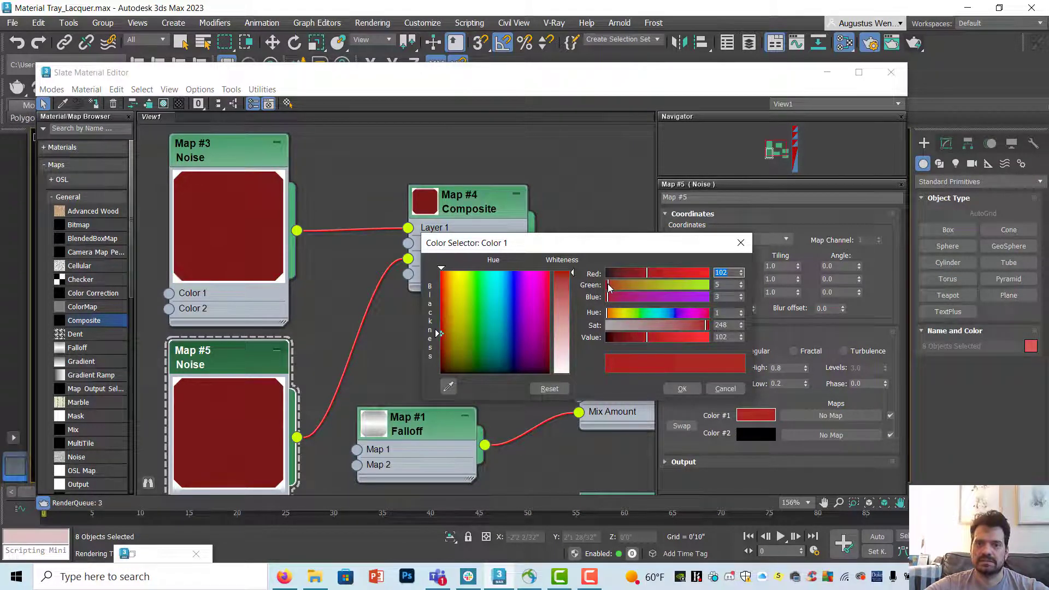
{"action": "left_click_drag", "start_coordinate": [608, 286], "coordinate": [611, 288]}
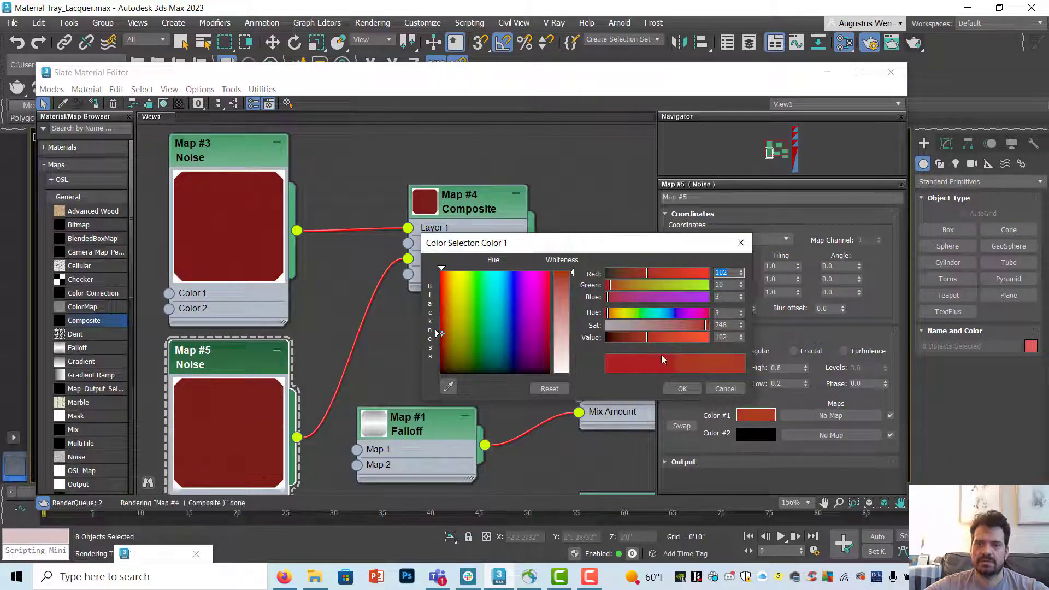
{"action": "left_click", "coordinate": [682, 388]}
{"action": "left_click", "coordinate": [744, 432]}
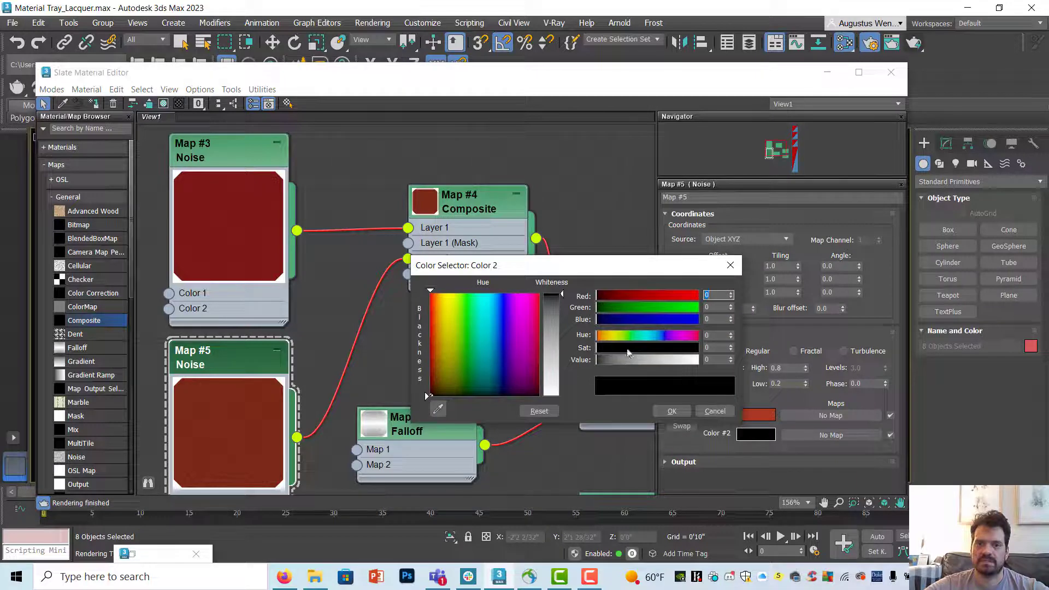
{"action": "left_click_drag", "start_coordinate": [633, 296], "coordinate": [675, 297]}
{"action": "left_click_drag", "start_coordinate": [675, 360], "coordinate": [615, 365]}
{"action": "left_click", "coordinate": [672, 411]}
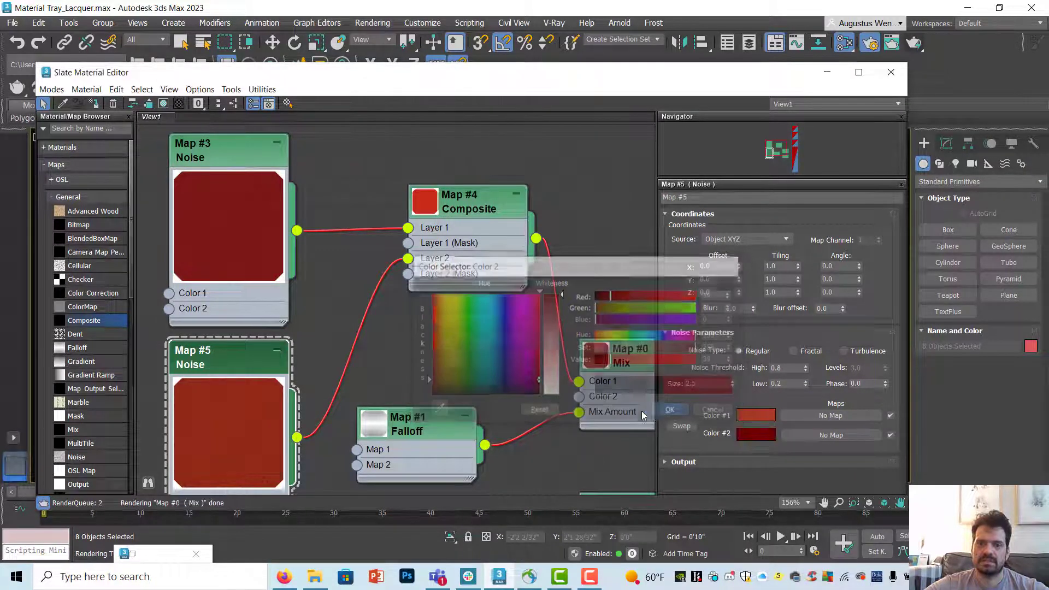
- Give Map #3 Noise Size 1.6 and a near-black red Color #2 (RGB 16, 2, 2)
{"action": "left_click", "coordinate": [239, 150]}
{"action": "left_click", "coordinate": [710, 384]}
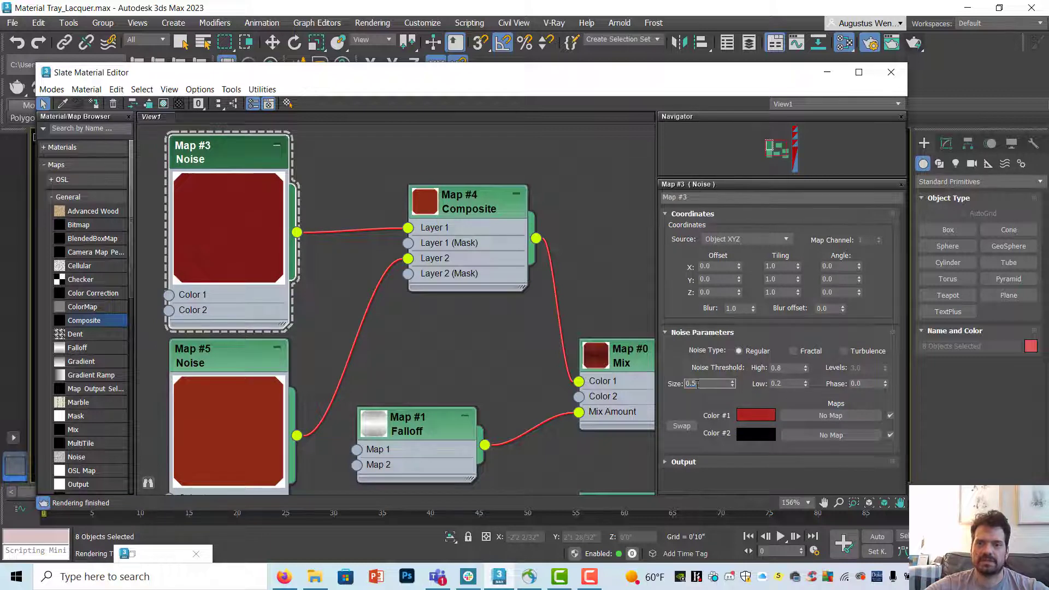
{"action": "type", "text": "1.6"}
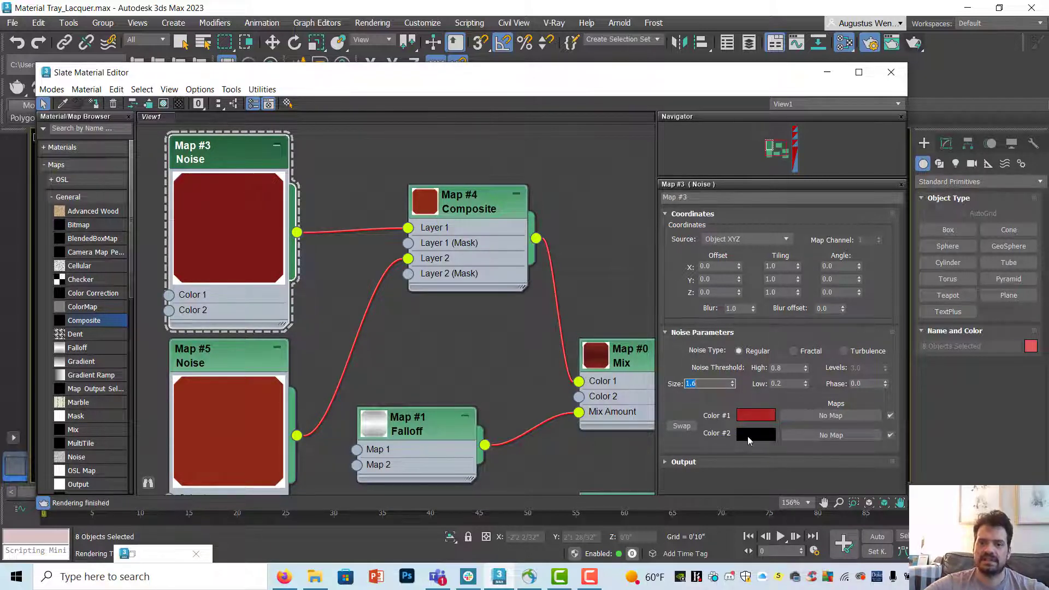
{"action": "left_click", "coordinate": [748, 435]}
{"action": "left_click", "coordinate": [693, 339]}
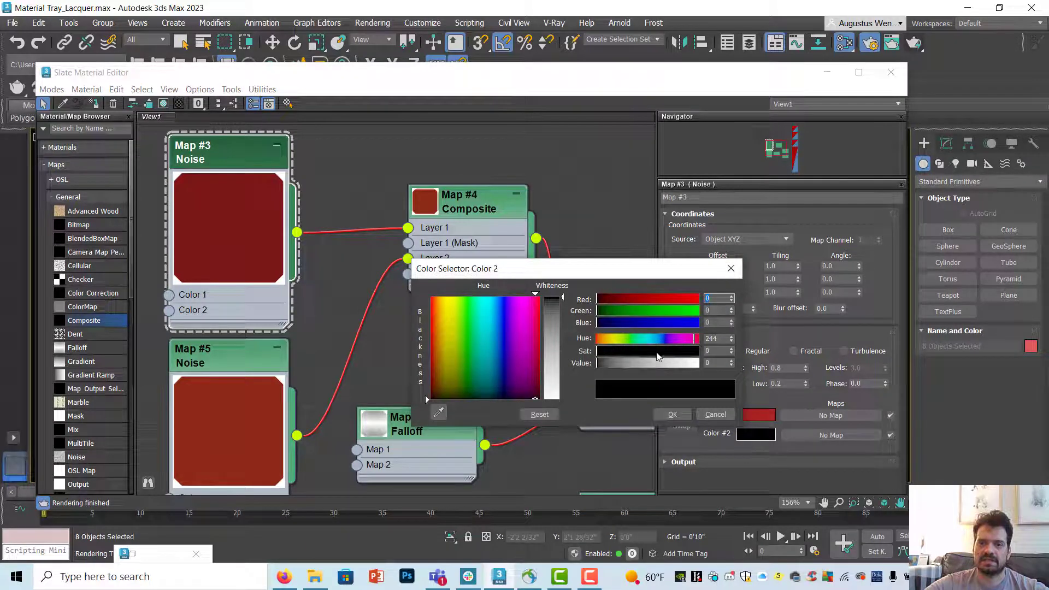
{"action": "left_click", "coordinate": [609, 350]}
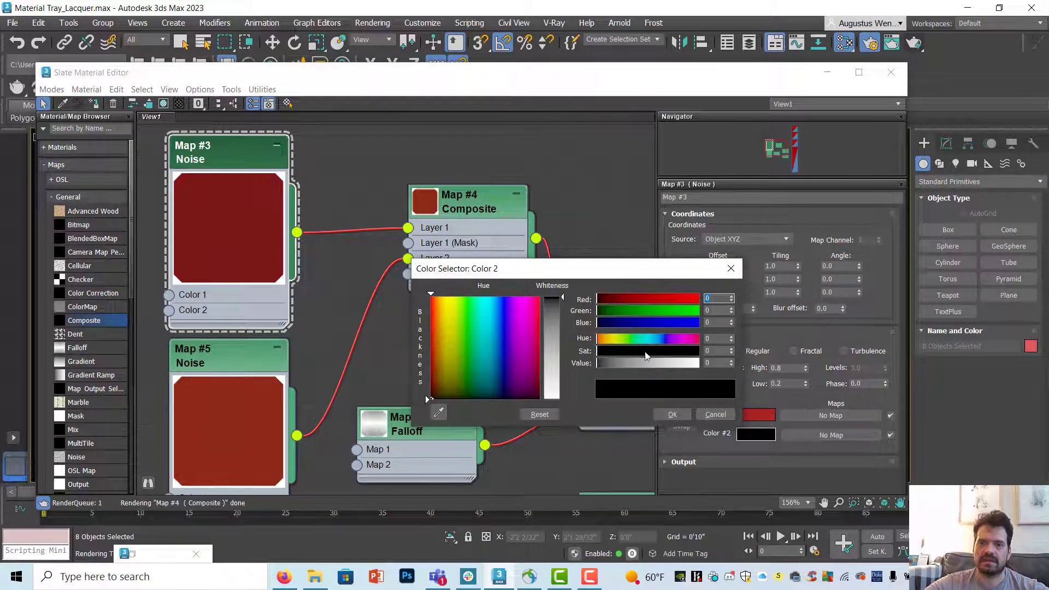
{"action": "mouse_move", "coordinate": [608, 353]}
{"action": "left_mouse_down"}
{"action": "mouse_move", "coordinate": [638, 369]}
{"action": "mouse_move", "coordinate": [600, 362]}
{"action": "left_mouse_up"}
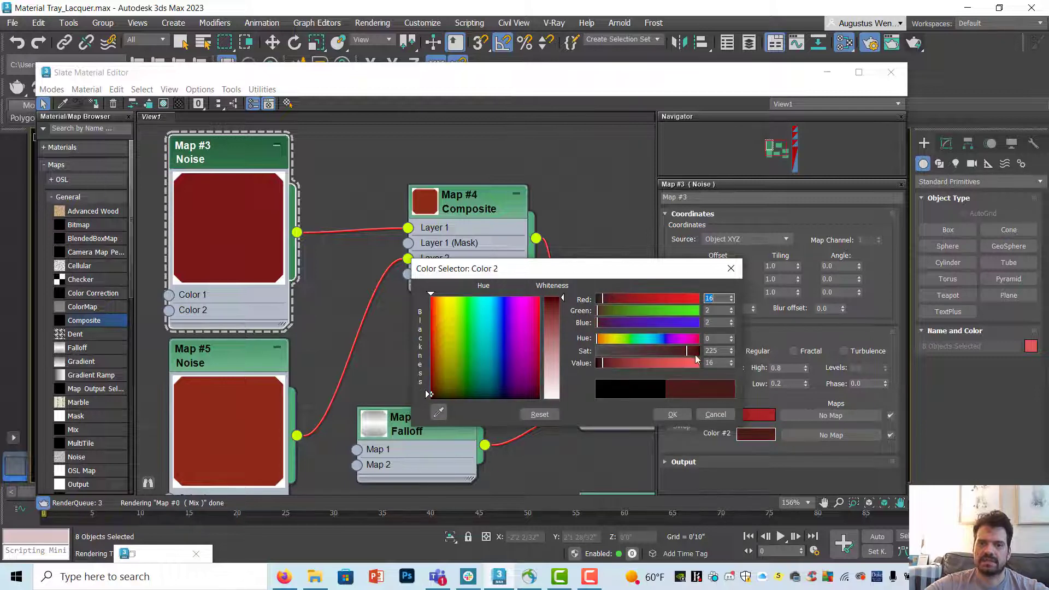
{"action": "left_click", "coordinate": [673, 415]}
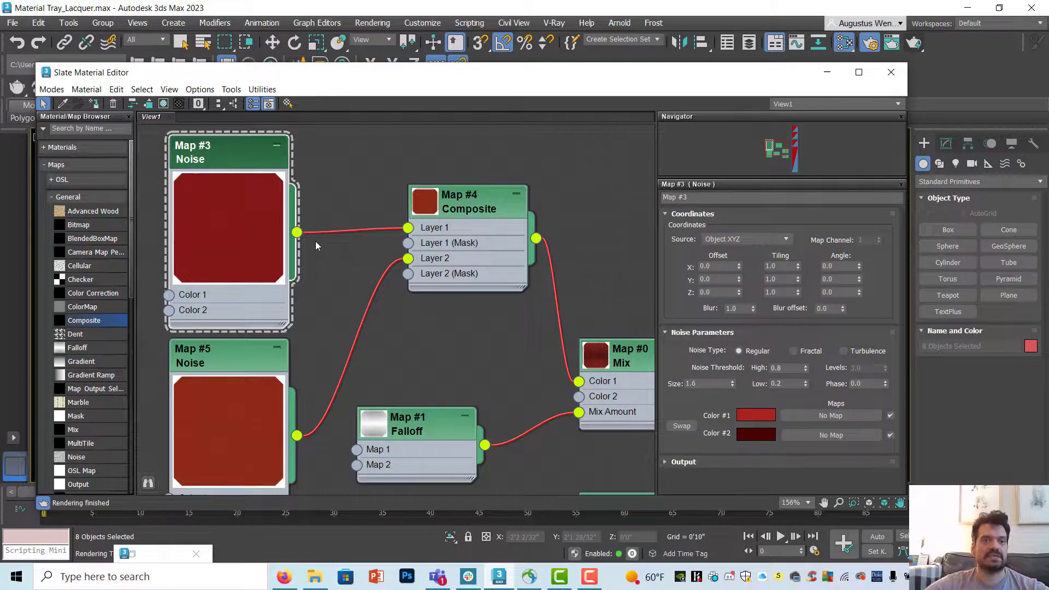
- Open the Composite node and set its Layer 2 Opacity to 50
{"action": "double_click", "coordinate": [428, 205]}
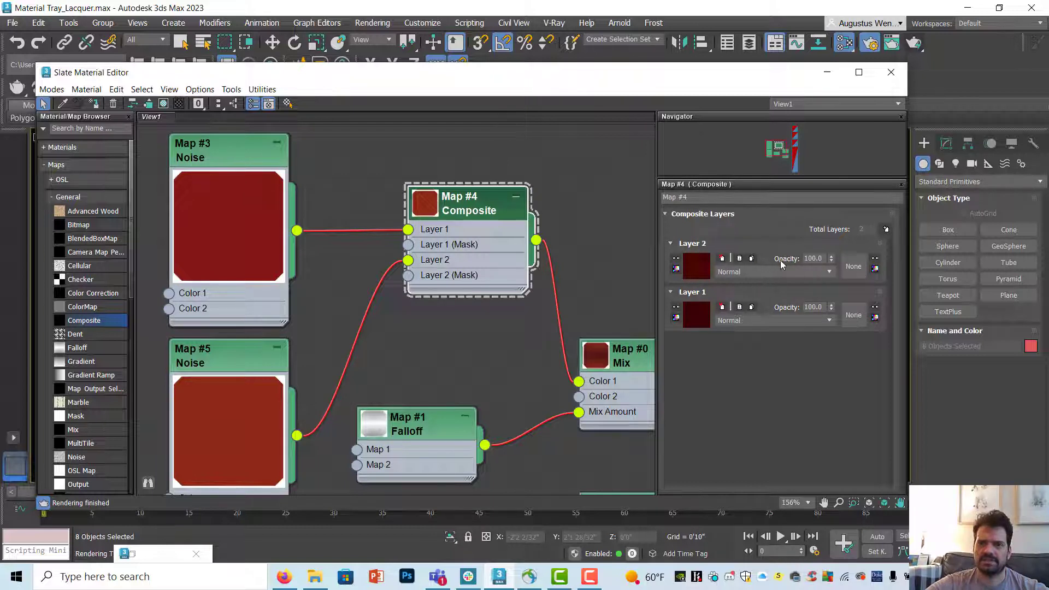
{"action": "left_click", "coordinate": [814, 259]}
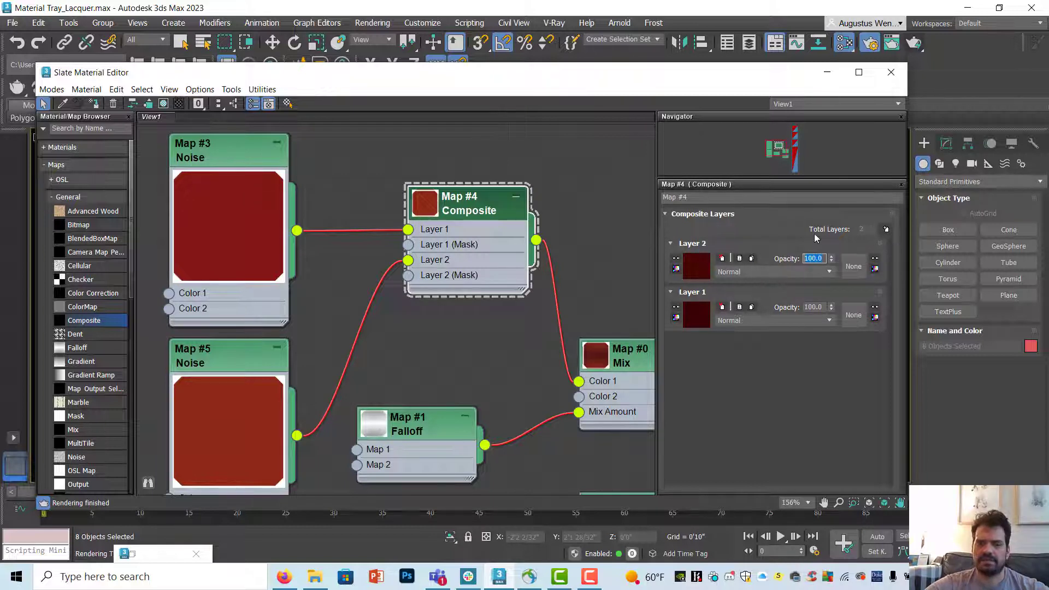
{"action": "type", "text": "50"}
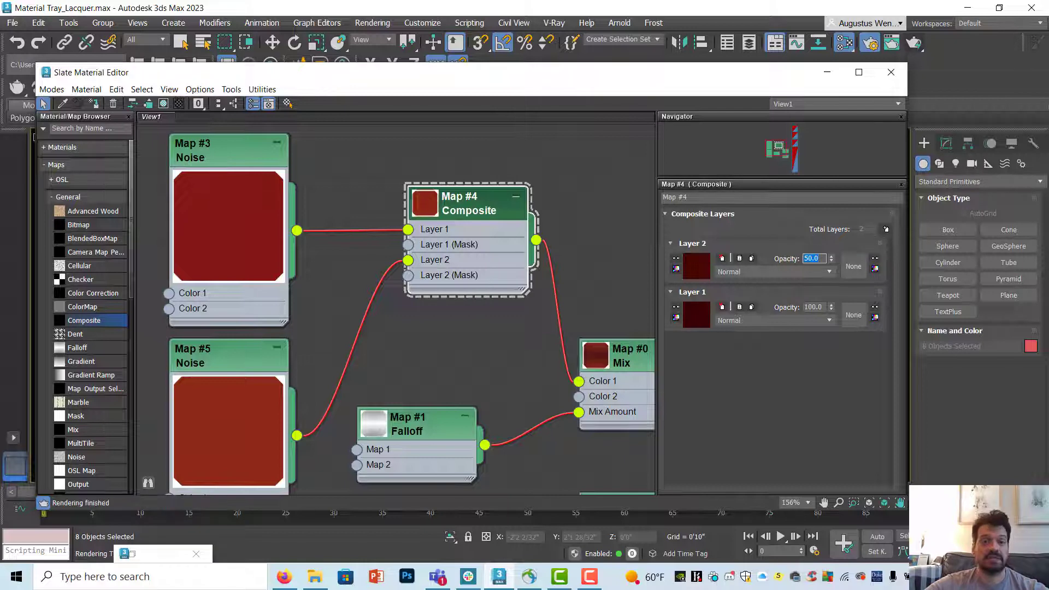
{"action": "left_click", "coordinate": [469, 217]}
{"action": "left_click_drag", "start_coordinate": [469, 217], "coordinate": [452, 251]}
{"action": "middle_click_drag", "start_coordinate": [653, 377], "coordinate": [266, 265]}
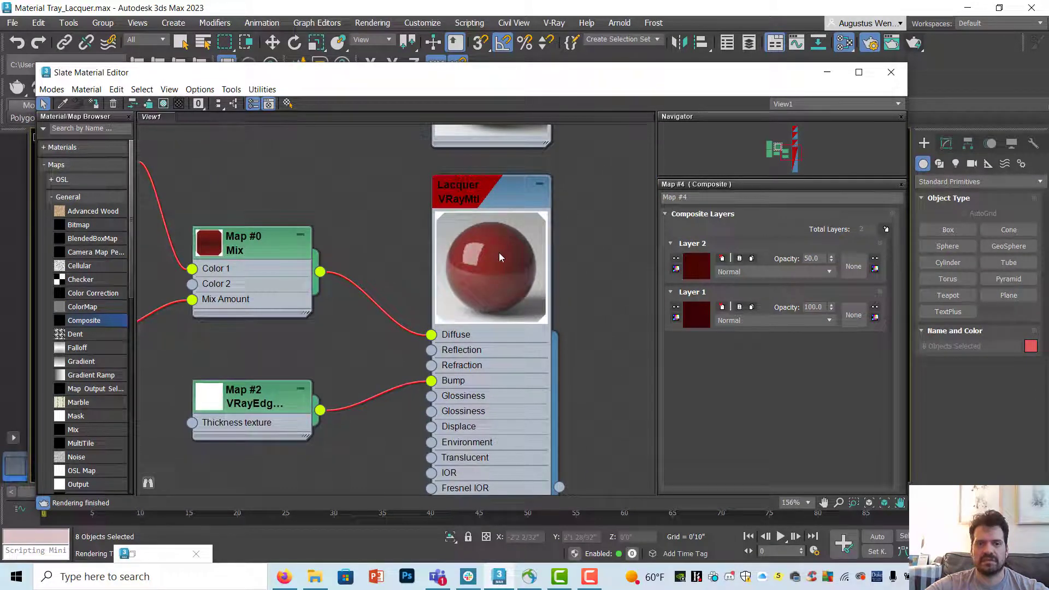
{"action": "left_click", "coordinate": [915, 44]}
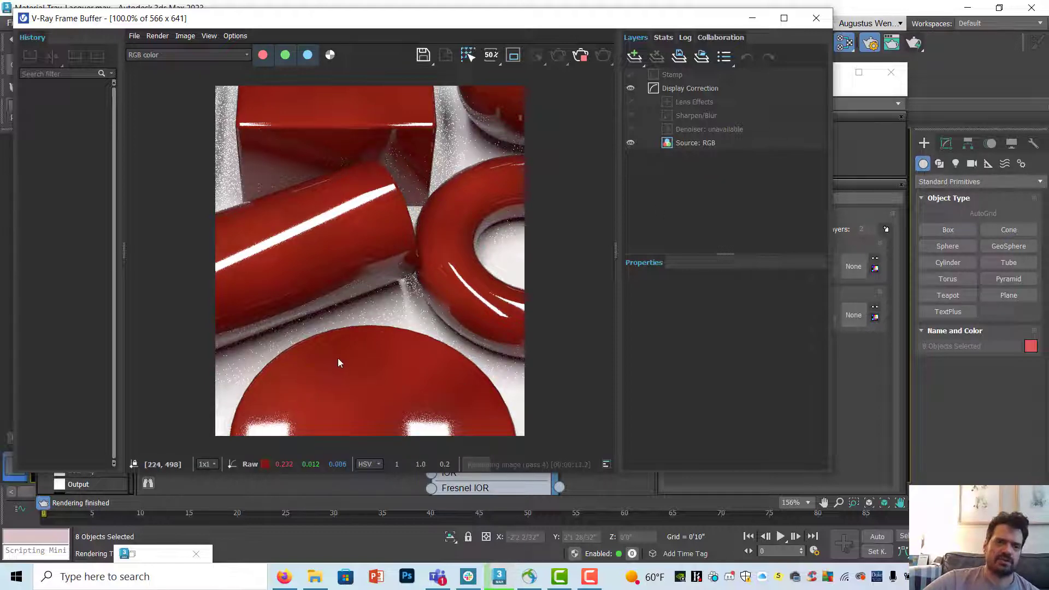
{"action": "scroll", "coordinate": [339, 361], "scroll_direction": "up", "scroll_amount": 2}
{"action": "left_click_drag", "start_coordinate": [356, 373], "coordinate": [366, 224]}
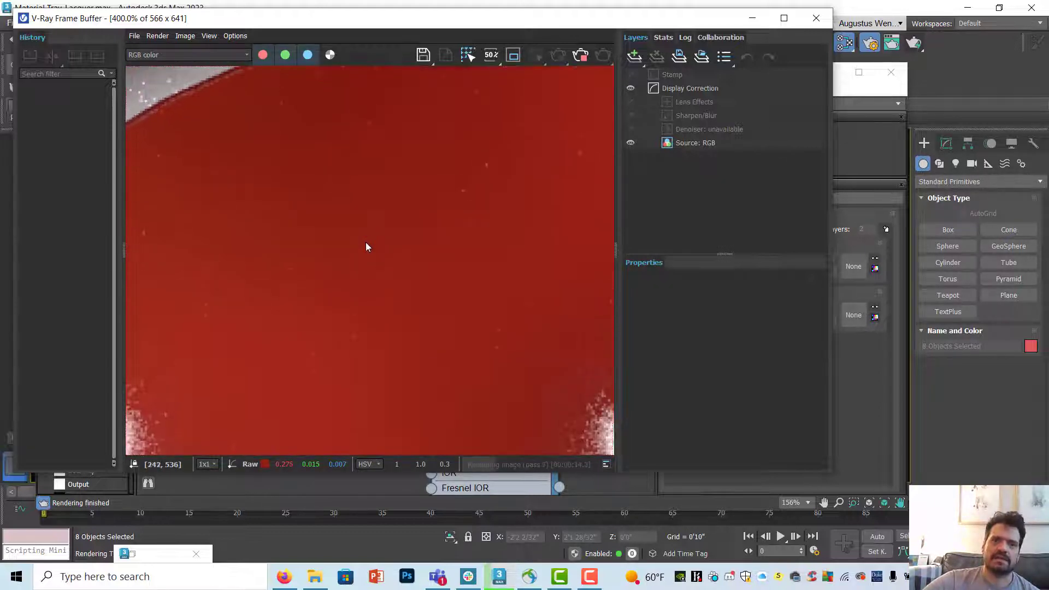
{"action": "scroll", "coordinate": [365, 241], "scroll_direction": "down", "scroll_amount": 1}
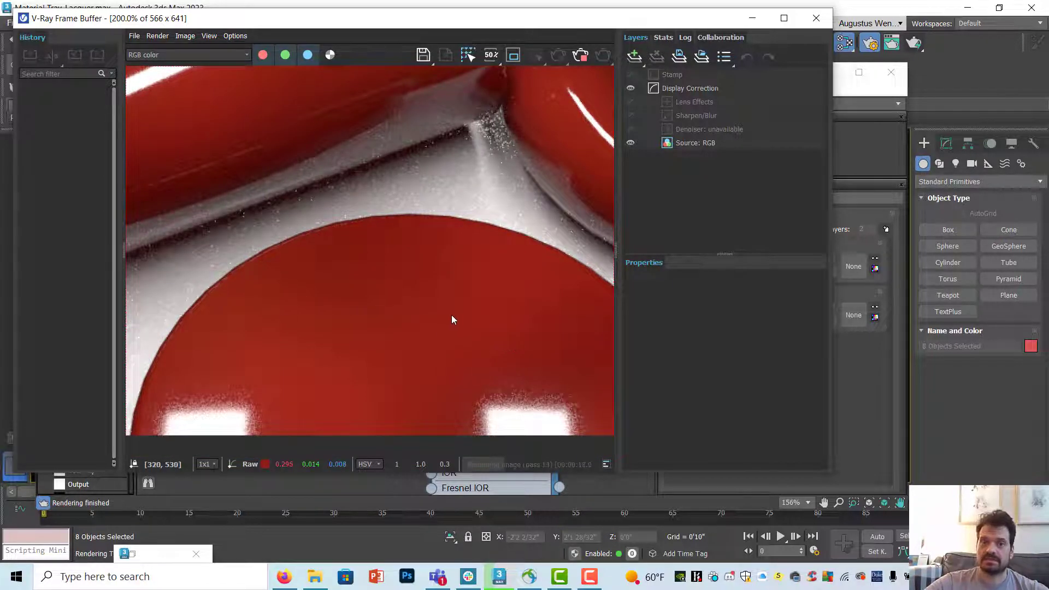
{"action": "scroll", "coordinate": [452, 314], "scroll_direction": "down", "scroll_amount": 1}
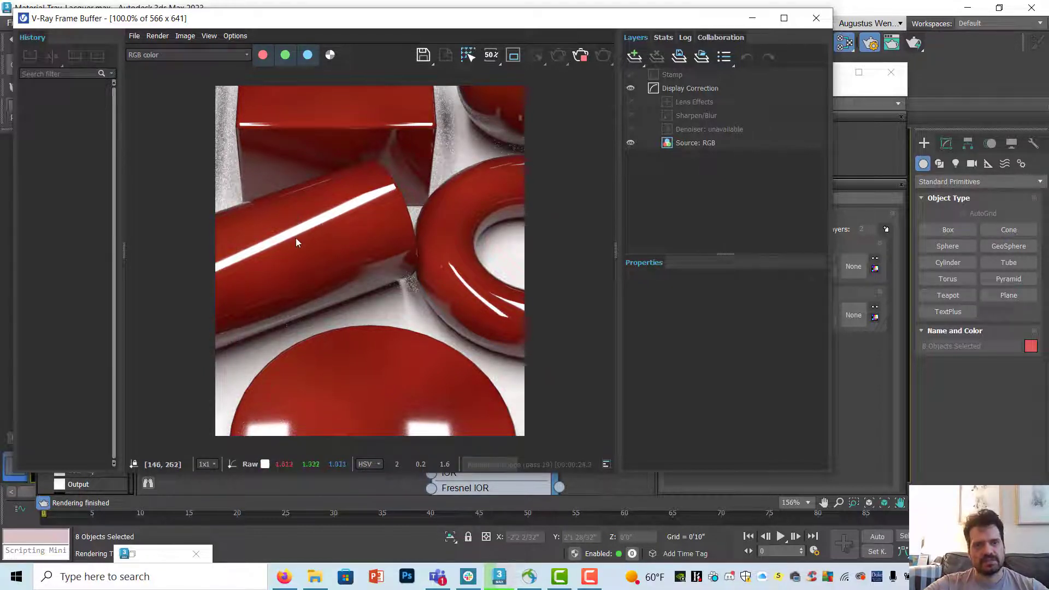
{"action": "left_click", "coordinate": [580, 54]}
{"action": "left_click", "coordinate": [809, 24]}
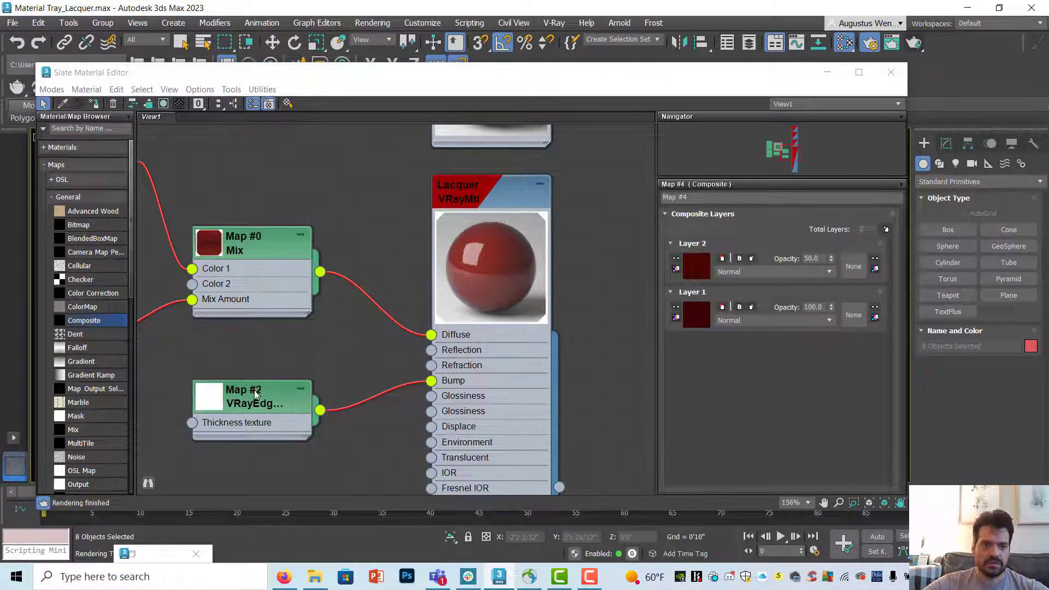
- Move VRayEdgeTex down, open Lacquer's VRayMtl parameters, and zoom out to show the Noise/Composite nodes
{"action": "left_click_drag", "start_coordinate": [255, 394], "coordinate": [255, 445]}
{"action": "double_click", "coordinate": [489, 200]}
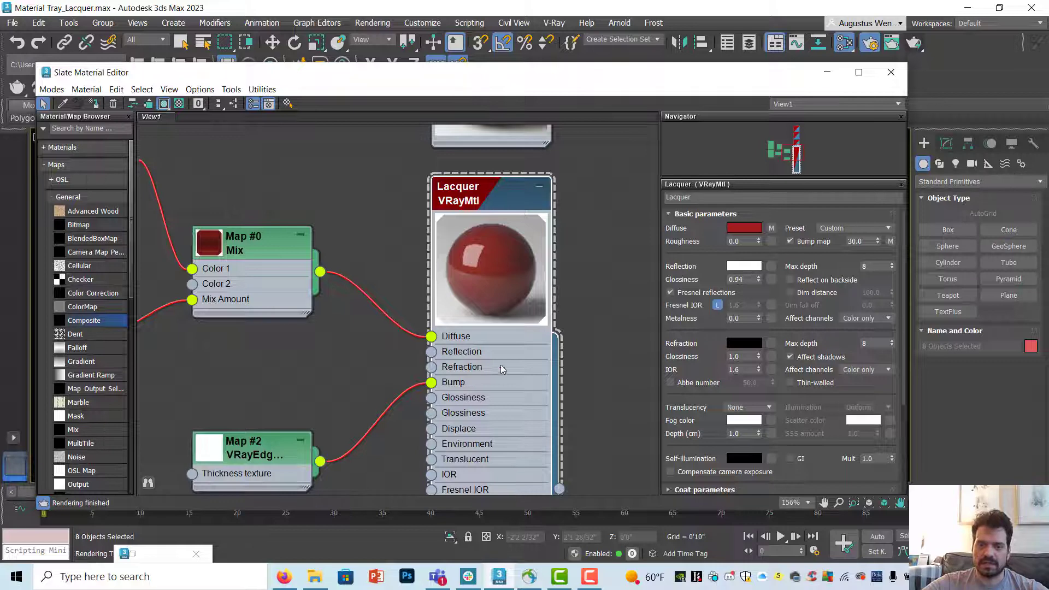
{"action": "middle_click_drag", "start_coordinate": [300, 379], "coordinate": [547, 379]}
{"action": "left_click", "coordinate": [339, 404]}
{"action": "scroll", "coordinate": [352, 320], "scroll_direction": "down", "scroll_amount": 2}
{"action": "scroll", "coordinate": [559, 282], "scroll_direction": "down", "scroll_amount": 2}
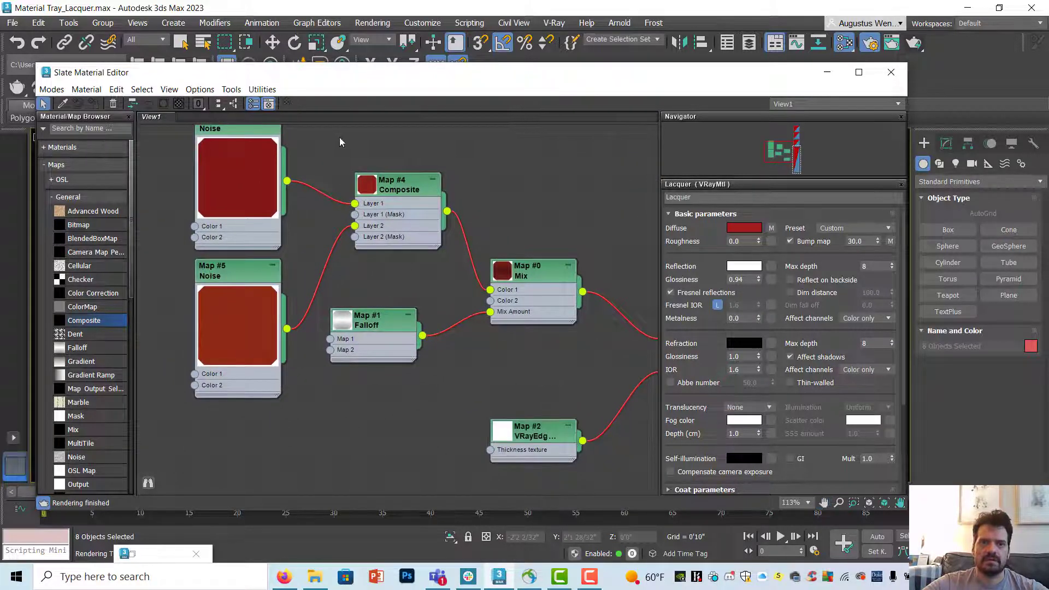
- Marquee-select both Noise maps and the Composite and Shift-drag a cloned set below
{"action": "left_click_drag", "start_coordinate": [382, 129], "coordinate": [211, 261]}
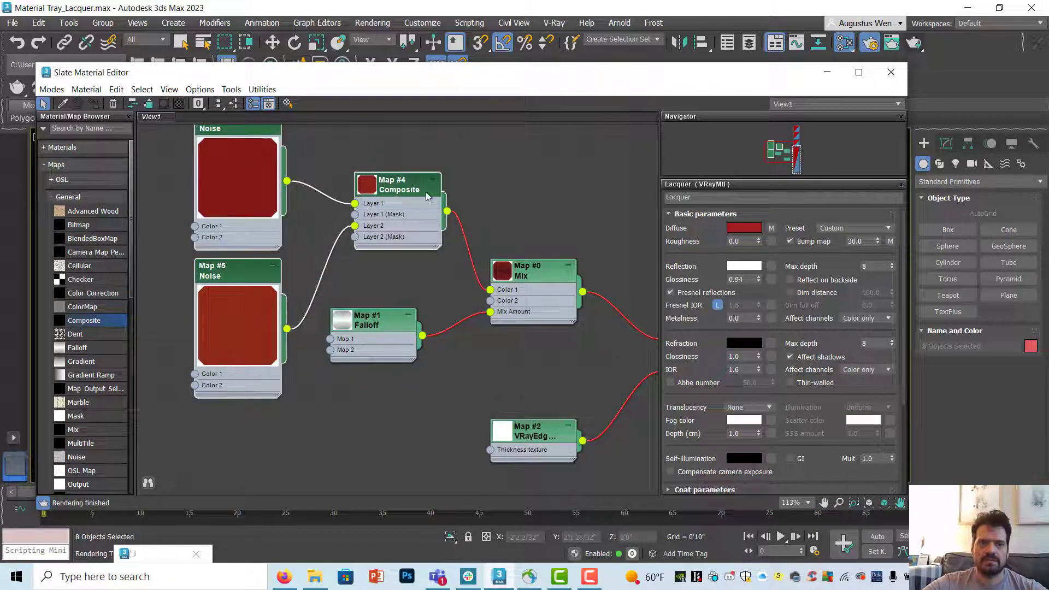
{"action": "left_click_drag", "start_coordinate": [413, 187], "coordinate": [432, 492], "text": "shift"}
{"action": "middle_click_drag", "start_coordinate": [430, 446], "coordinate": [435, 219]}
{"action": "double_click", "coordinate": [415, 257]}
- Make Map #6 Noise's Color #1 pure white and Color #2 black
{"action": "double_click", "coordinate": [264, 196]}
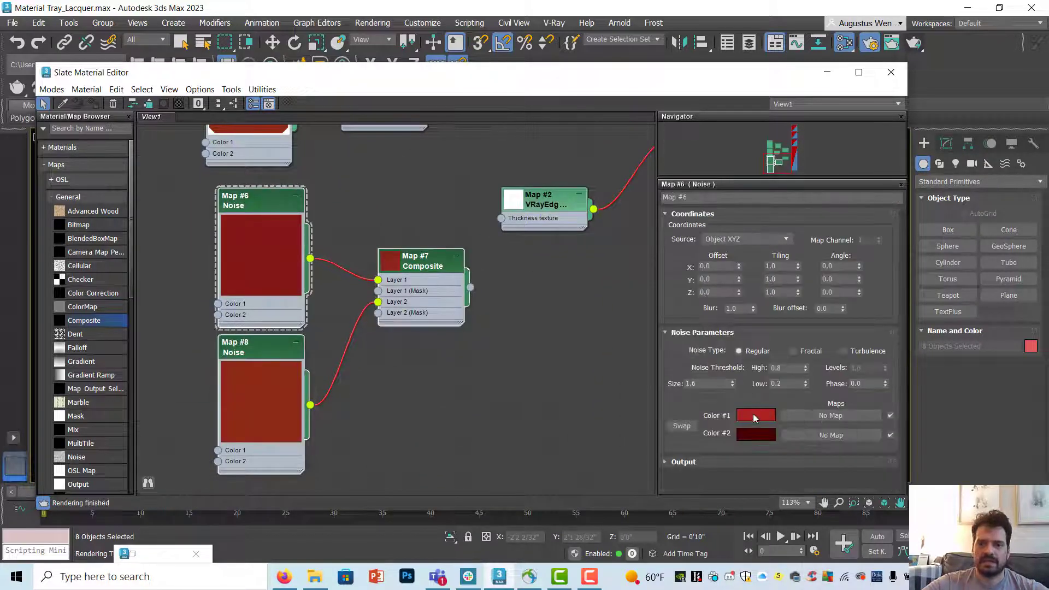
{"action": "left_click", "coordinate": [754, 418]}
{"action": "left_click_drag", "start_coordinate": [662, 329], "coordinate": [601, 343]}
{"action": "left_click", "coordinate": [755, 415]}
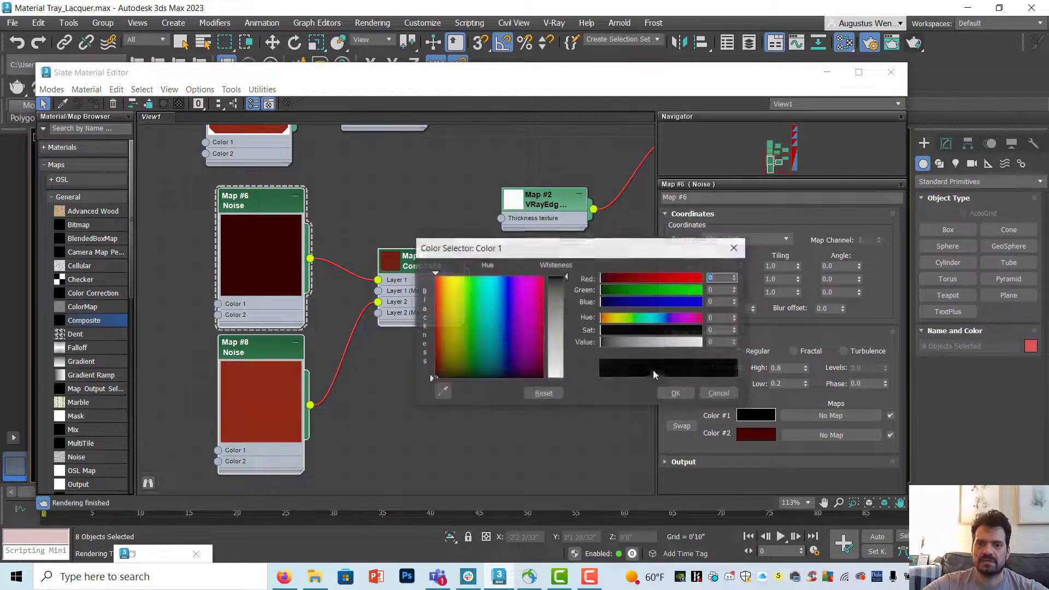
{"action": "left_click_drag", "start_coordinate": [680, 343], "coordinate": [705, 342]}
{"action": "left_click", "coordinate": [677, 394]}
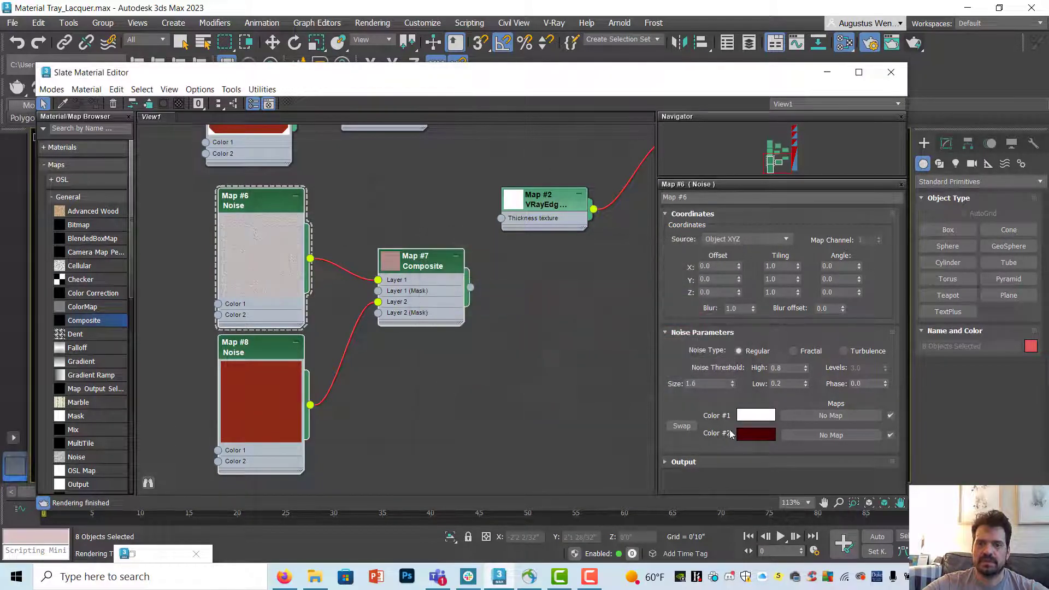
{"action": "left_click", "coordinate": [756, 434]}
{"action": "left_click_drag", "start_coordinate": [645, 366], "coordinate": [601, 363]}
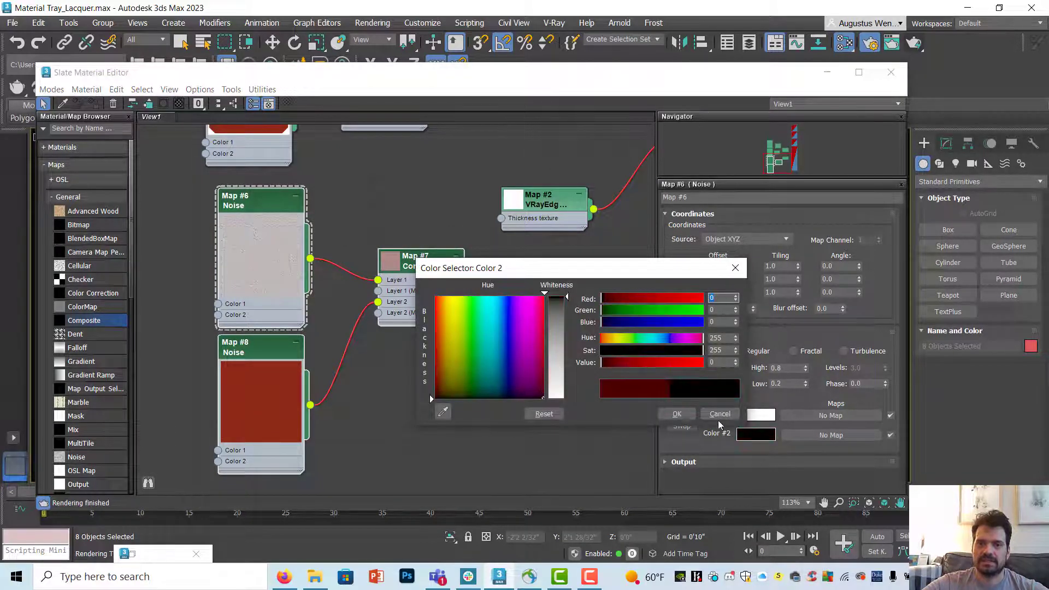
{"action": "left_click", "coordinate": [676, 413]}
- Give Map #8 Noise a mid-grey Color #1 (RGB 136) and near-black Color #2 (RGB 16)
{"action": "left_click", "coordinate": [262, 355]}
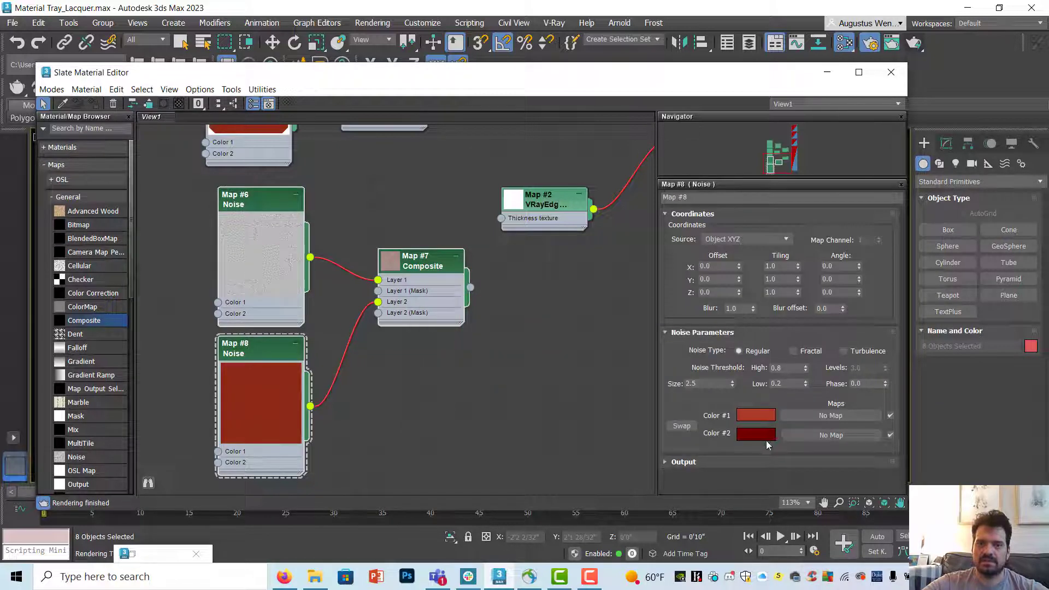
{"action": "left_click", "coordinate": [749, 415]}
{"action": "left_click_drag", "start_coordinate": [664, 341], "coordinate": [569, 342]}
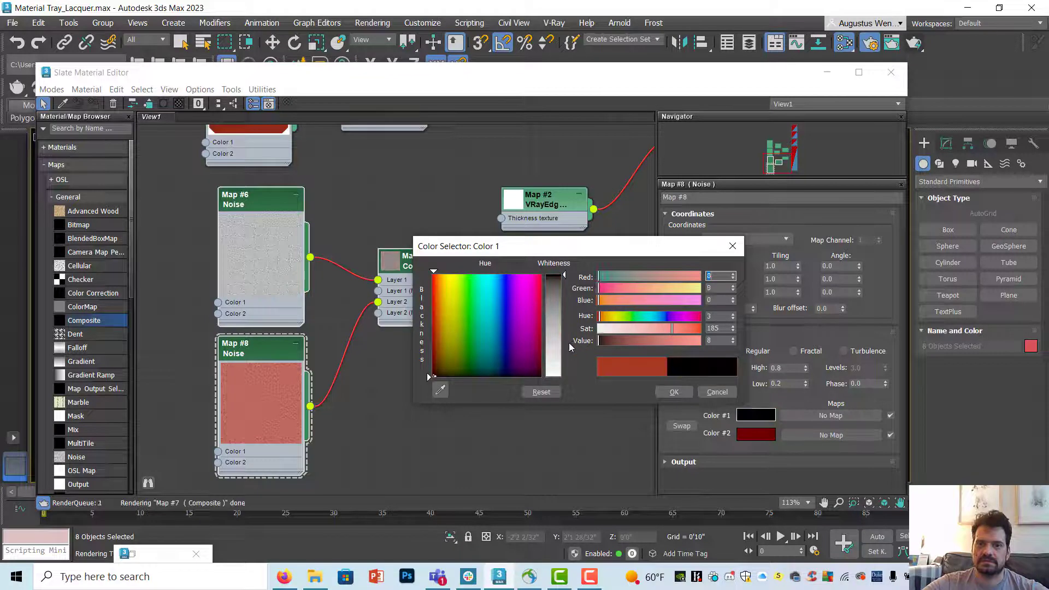
{"action": "left_click_drag", "start_coordinate": [661, 333], "coordinate": [598, 330]}
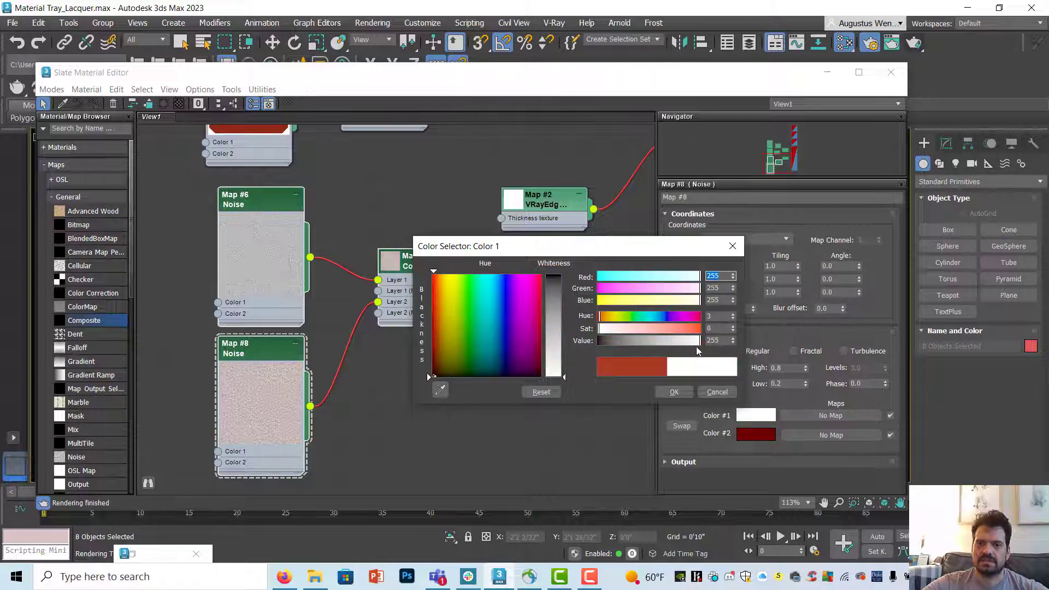
{"action": "left_click_drag", "start_coordinate": [700, 340], "coordinate": [661, 341]}
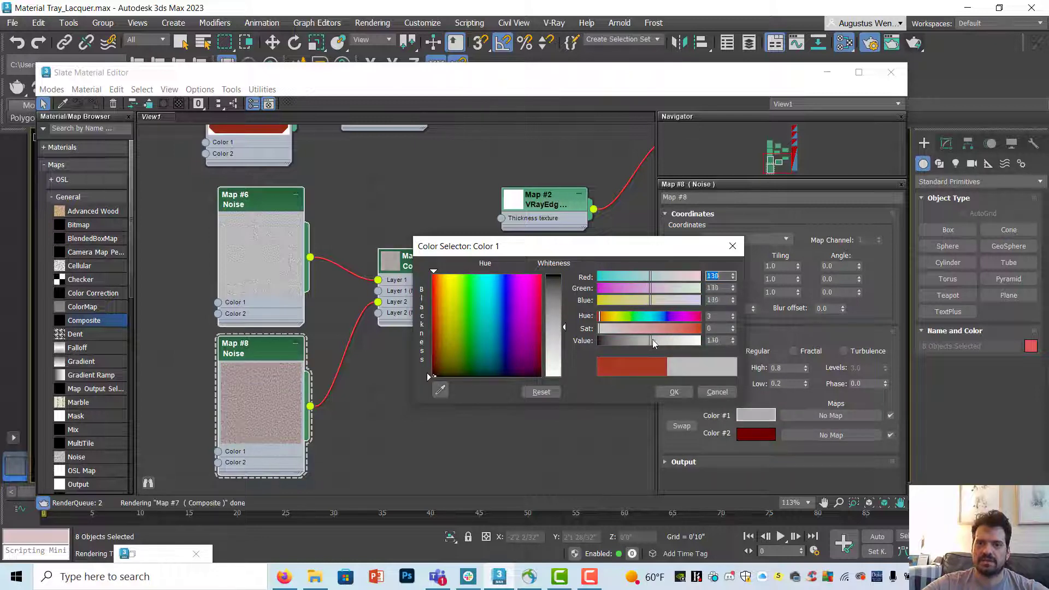
{"action": "left_click", "coordinate": [682, 393]}
{"action": "left_click", "coordinate": [756, 434]}
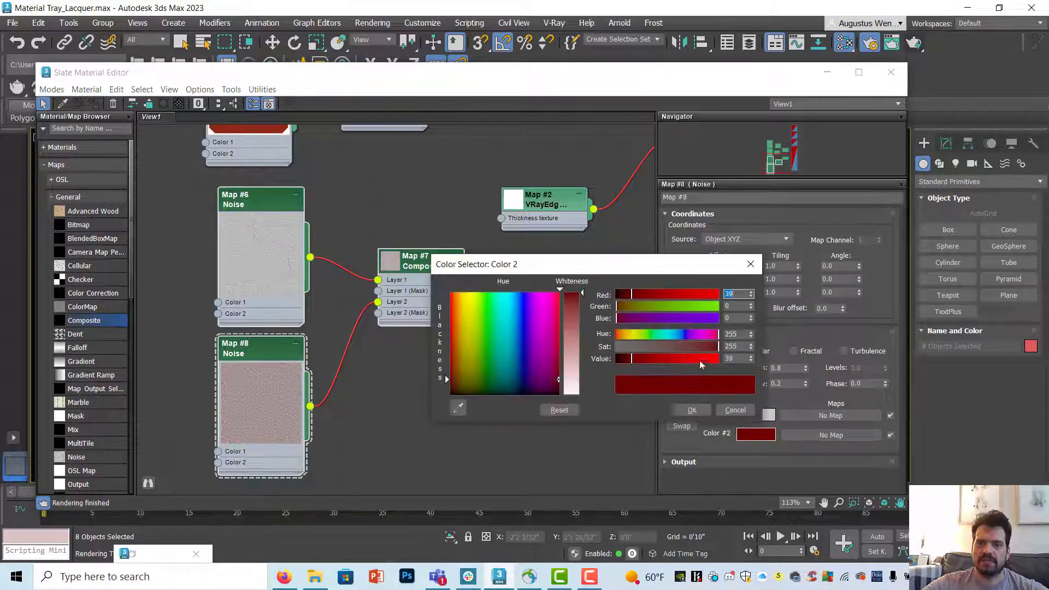
{"action": "left_click_drag", "start_coordinate": [661, 347], "coordinate": [619, 367]}
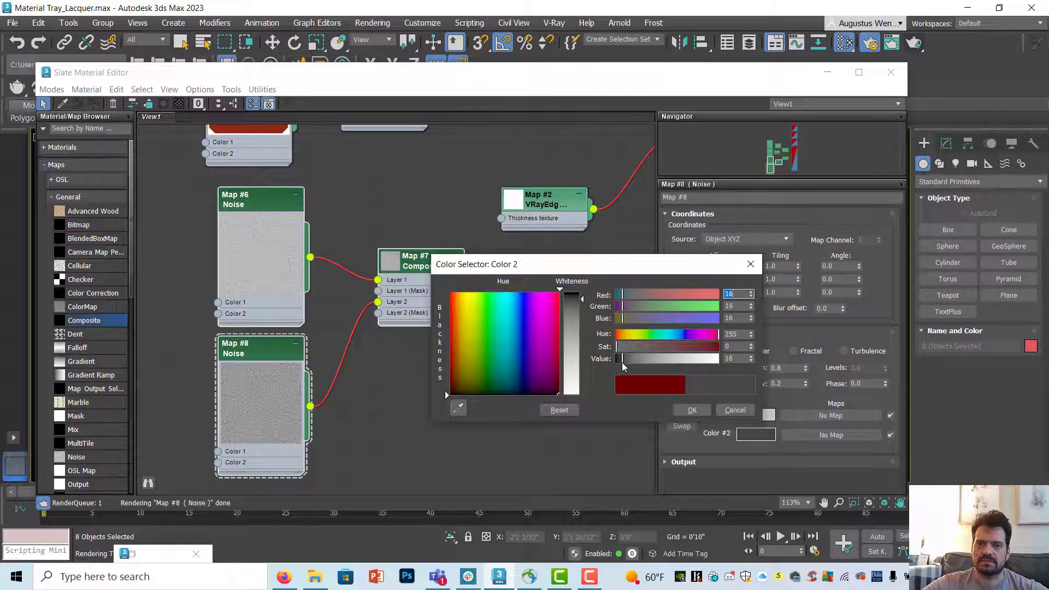
{"action": "left_click", "coordinate": [692, 410]}
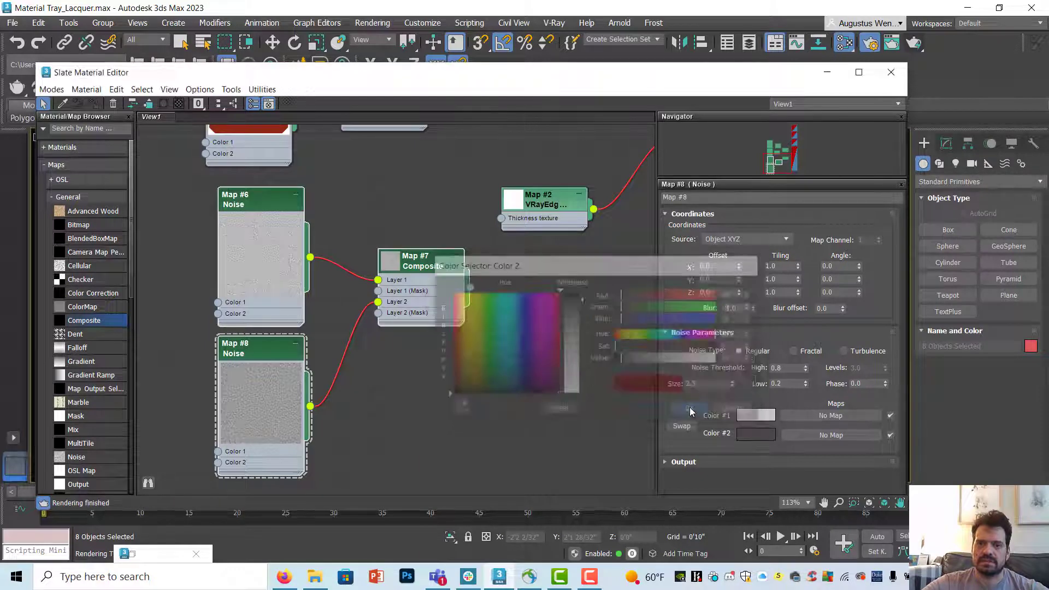
- Open Map #7 Composite with an enlarged preview and move the Map #6 and Map #8 Noise nodes lower
{"action": "double_click", "coordinate": [426, 266]}
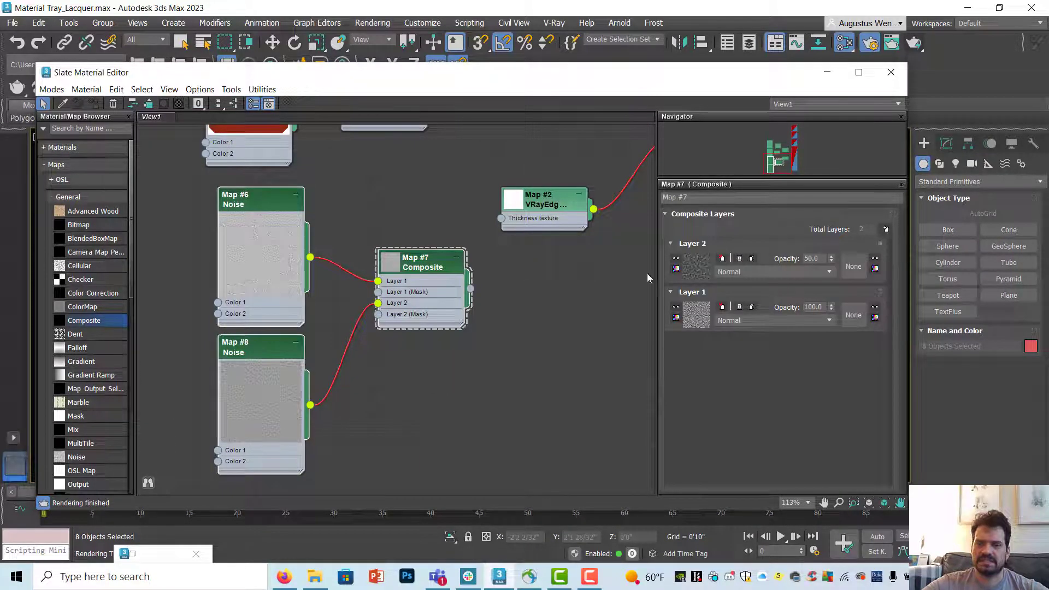
{"action": "middle_click_drag", "start_coordinate": [494, 306], "coordinate": [385, 392]}
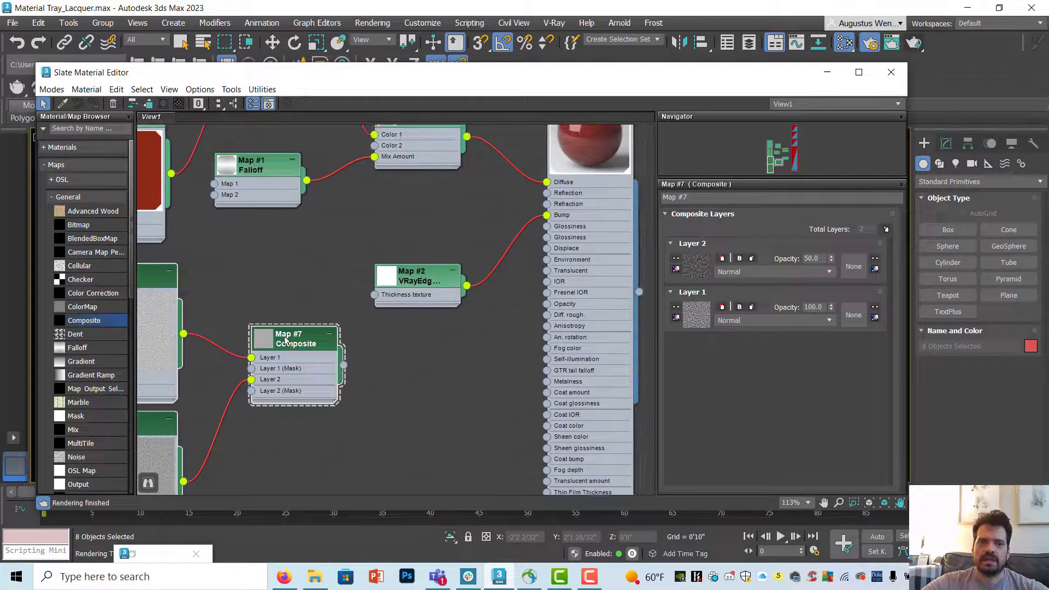
{"action": "double_click", "coordinate": [264, 339]}
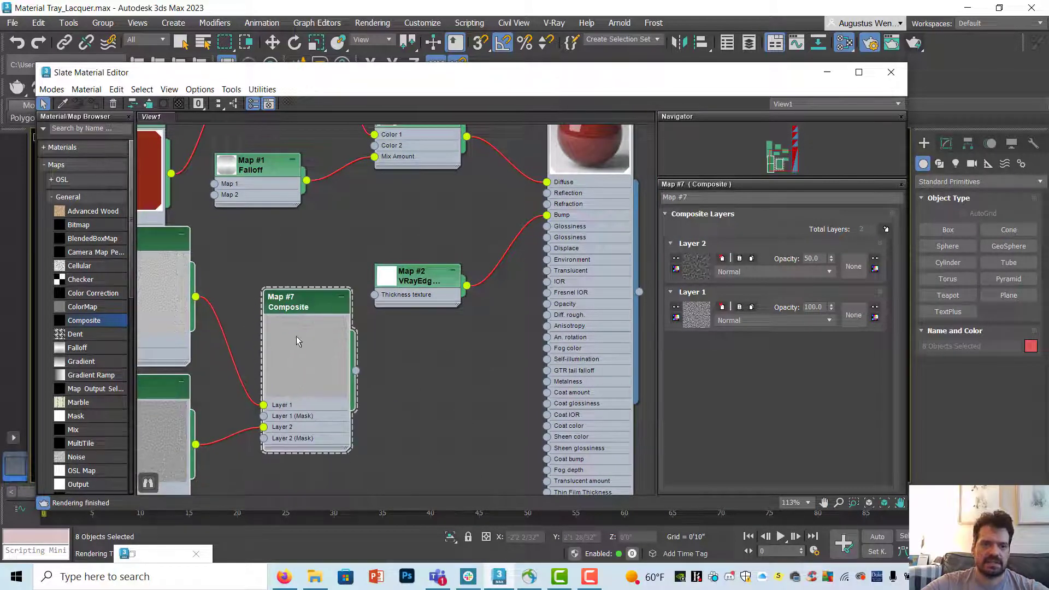
{"action": "scroll", "coordinate": [296, 336], "scroll_direction": "up", "scroll_amount": 3}
{"action": "scroll", "coordinate": [297, 341], "scroll_direction": "up", "scroll_amount": 1}
{"action": "middle_click_drag", "start_coordinate": [296, 344], "coordinate": [585, 340]}
{"action": "left_click_drag", "start_coordinate": [328, 418], "coordinate": [326, 484]}
{"action": "left_click_drag", "start_coordinate": [334, 175], "coordinate": [324, 219]}
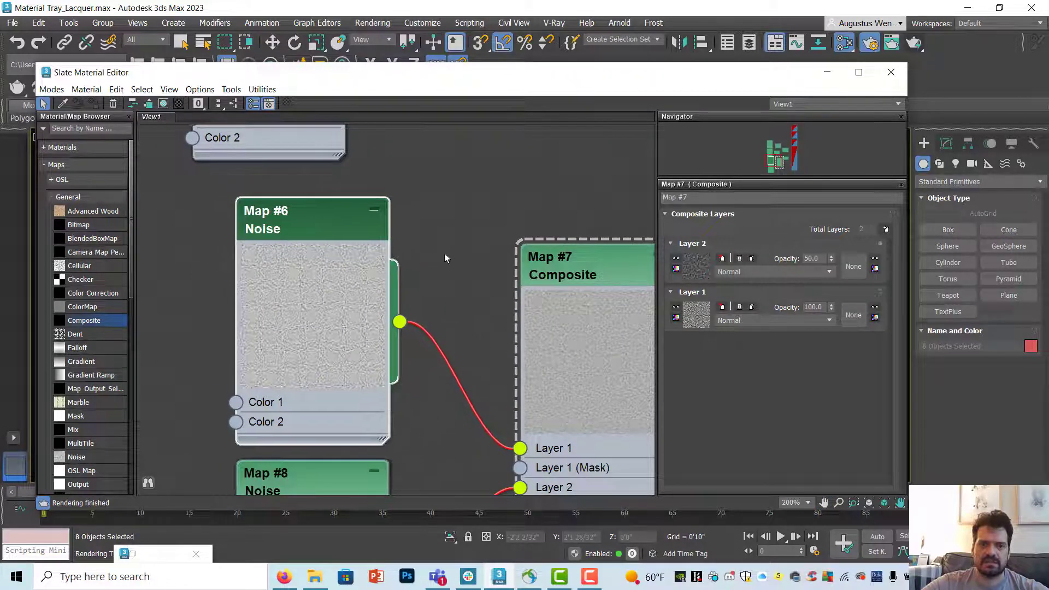
{"action": "middle_click_drag", "start_coordinate": [644, 364], "coordinate": [404, 268]}
- Wire Map #7 Composite's output into the Lacquer VRayMtl's Reflection and Glossiness slots
{"action": "scroll", "coordinate": [405, 268], "scroll_direction": "down", "scroll_amount": 1}
{"action": "scroll", "coordinate": [467, 272], "scroll_direction": "down", "scroll_amount": 2}
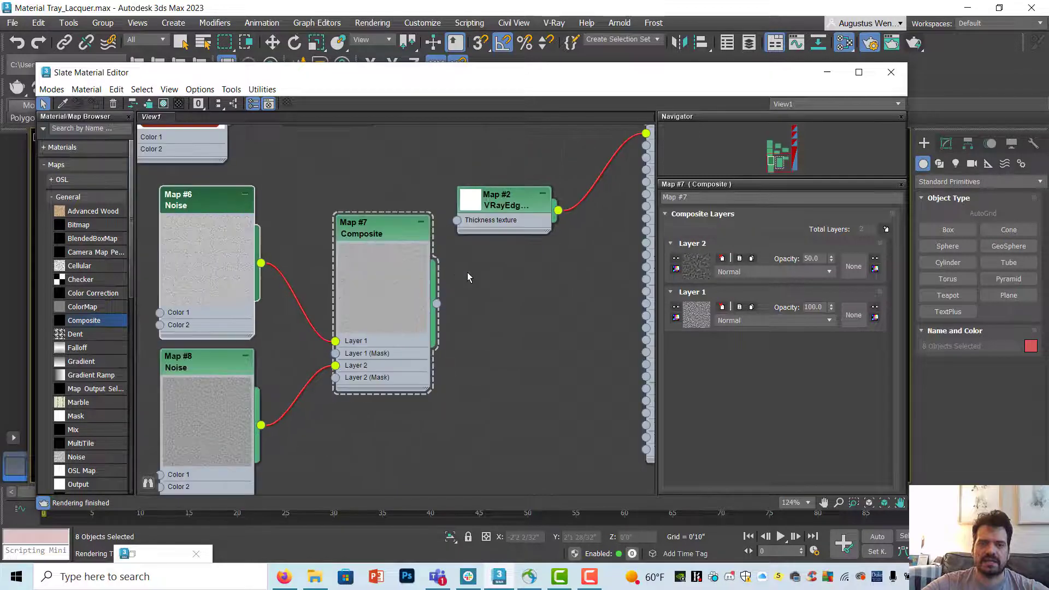
{"action": "middle_click_drag", "start_coordinate": [467, 272], "coordinate": [392, 376]}
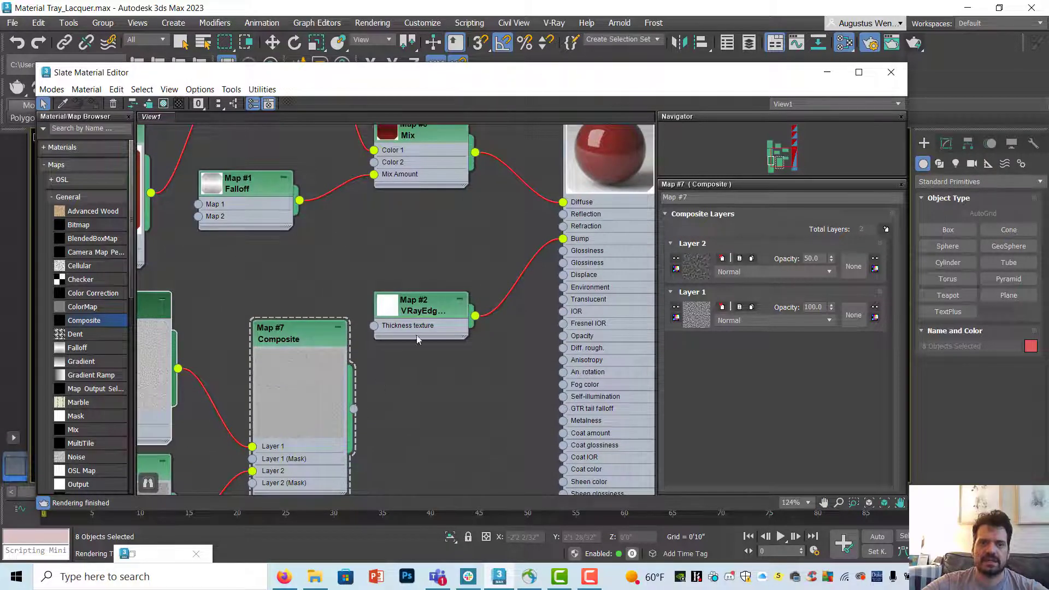
{"action": "left_click_drag", "start_coordinate": [432, 313], "coordinate": [459, 285]}
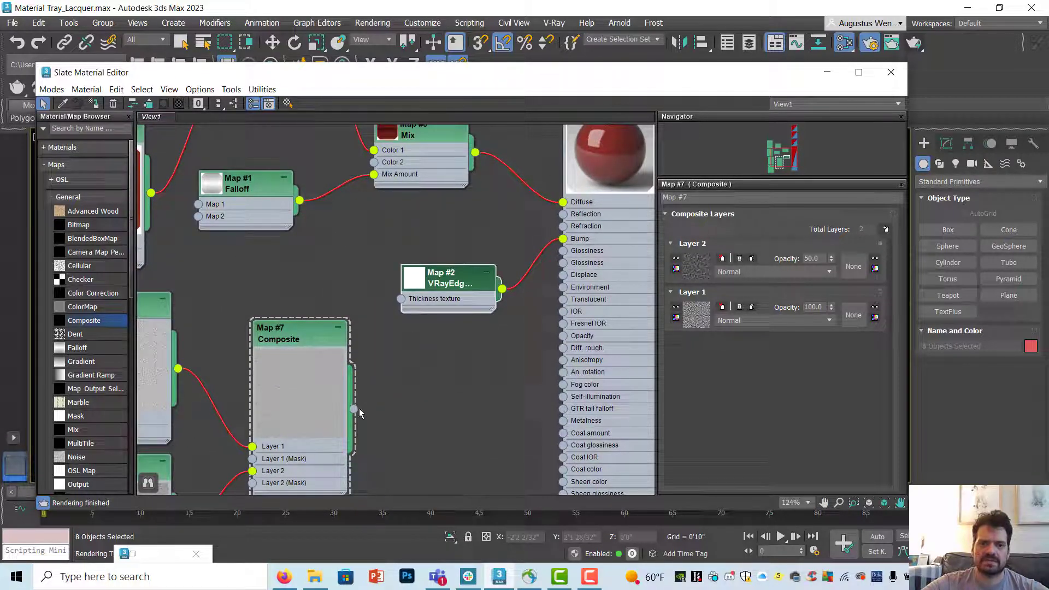
{"action": "left_click_drag", "start_coordinate": [354, 409], "coordinate": [564, 215]}
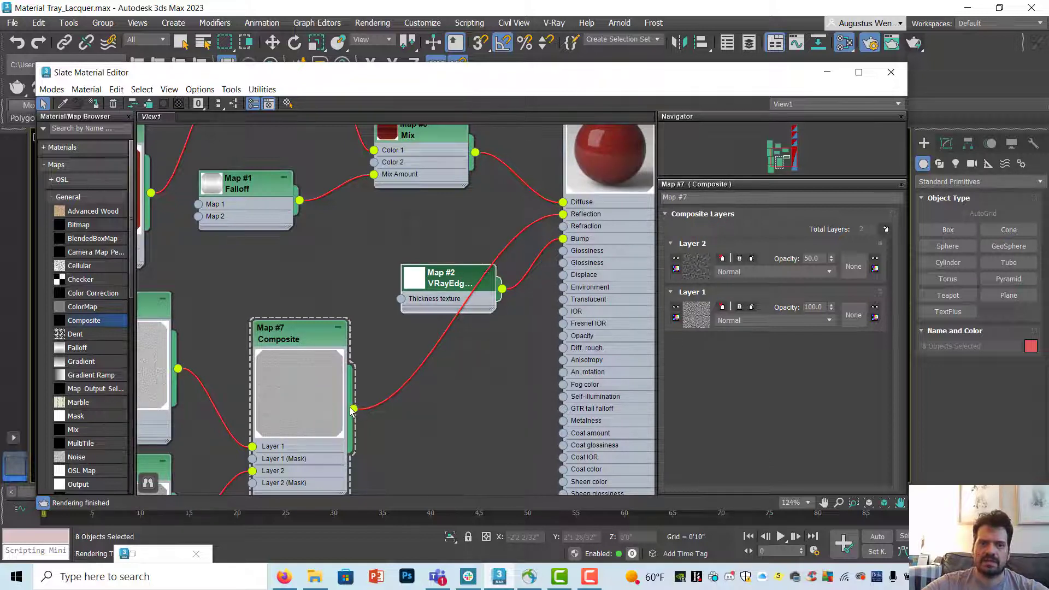
{"action": "left_click_drag", "start_coordinate": [354, 409], "coordinate": [563, 250]}
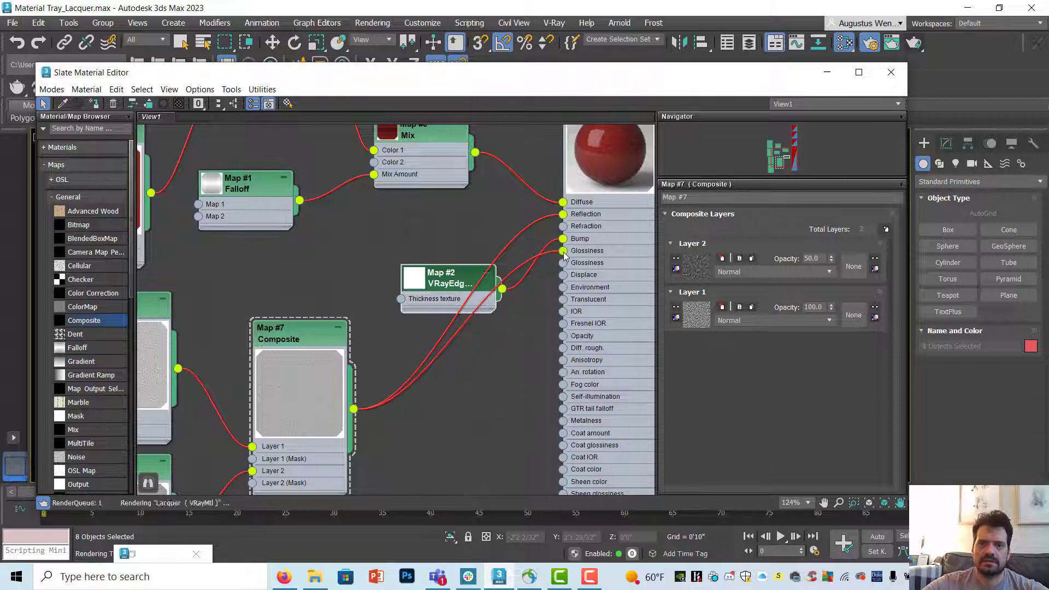
{"action": "middle_click_drag", "start_coordinate": [606, 162], "coordinate": [488, 228]}
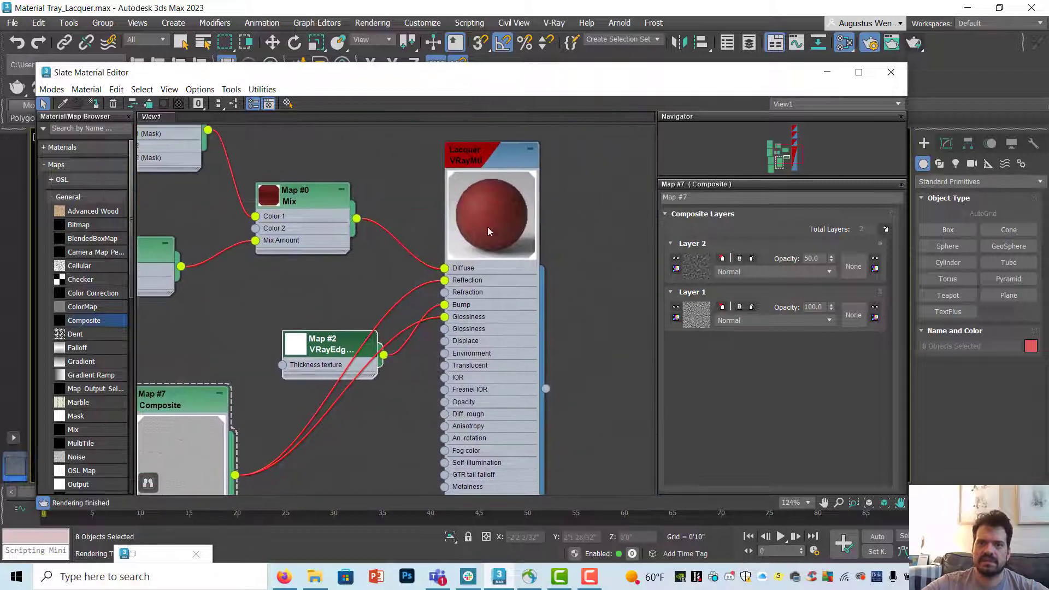
- Open Lacquer, collapse Basic parameters and BRDF, expand Maps, and zoom in on the preview sphere
{"action": "double_click", "coordinate": [486, 162]}
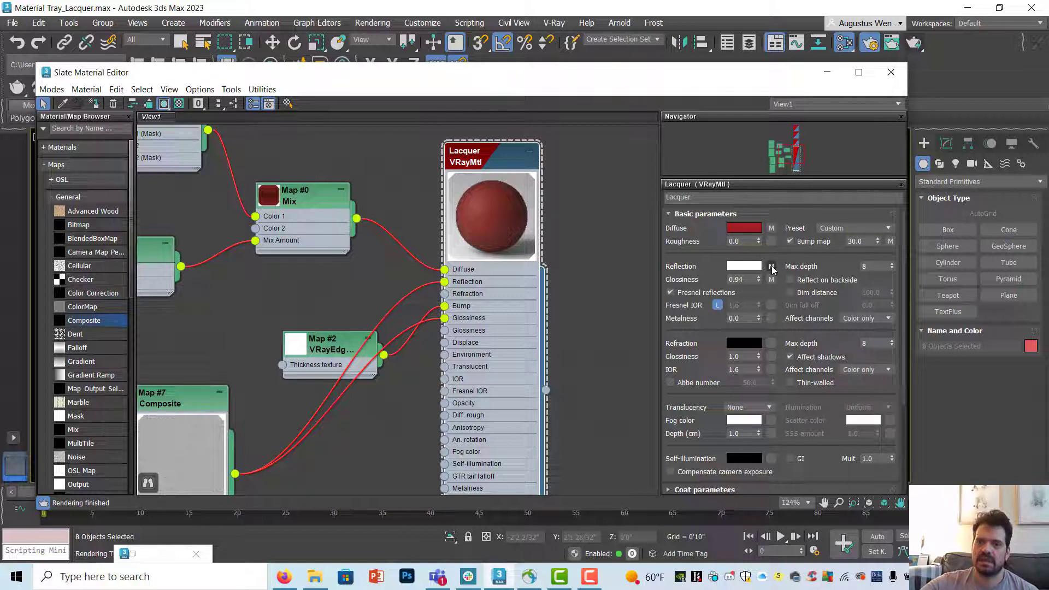
{"action": "left_click", "coordinate": [703, 214]}
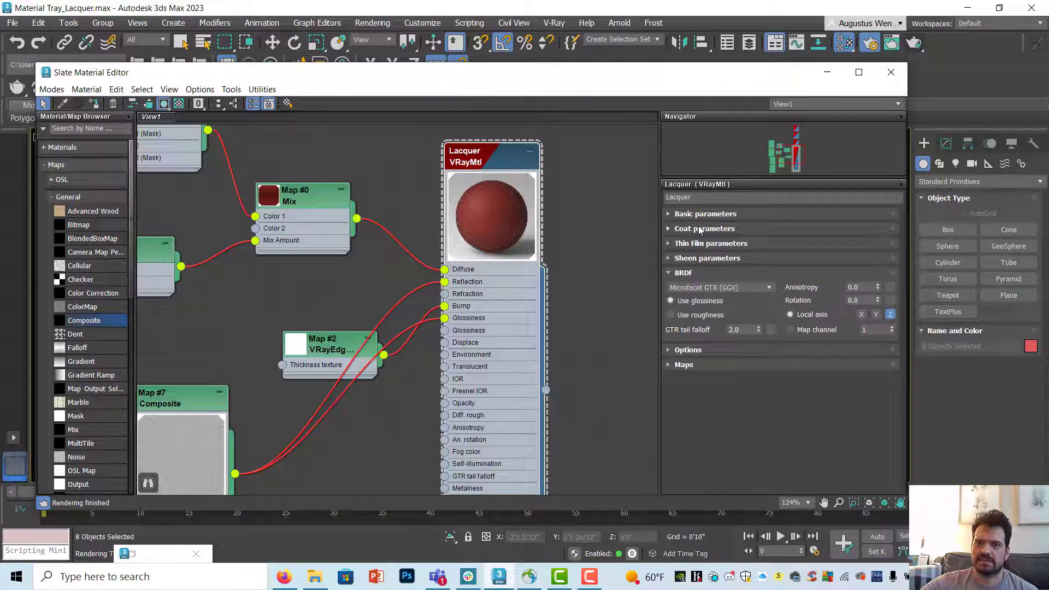
{"action": "left_click", "coordinate": [690, 273]}
{"action": "left_click", "coordinate": [670, 302]}
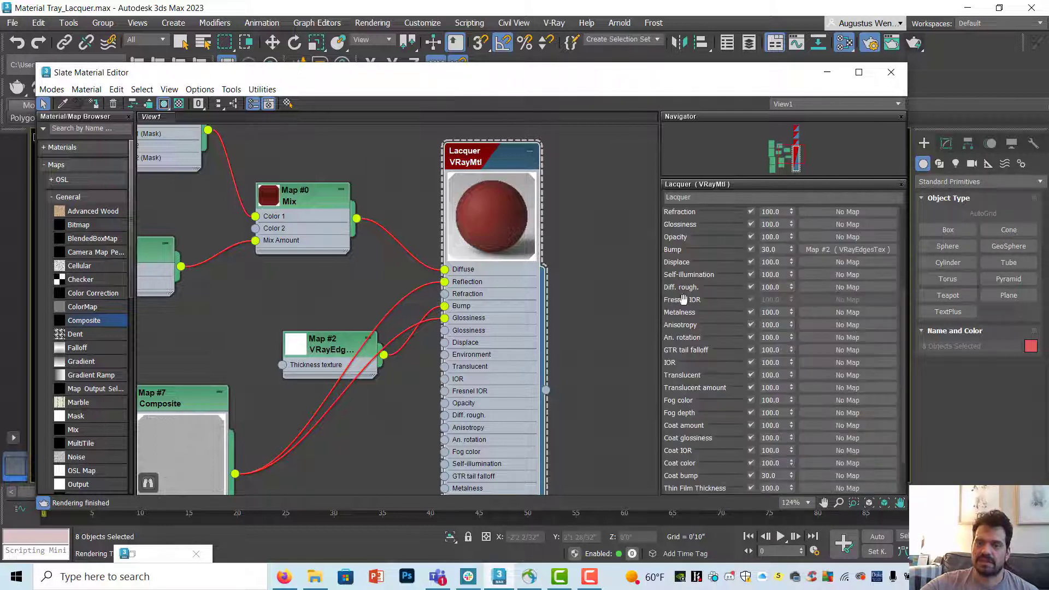
{"action": "scroll", "coordinate": [702, 273], "scroll_direction": "down", "scroll_amount": 3}
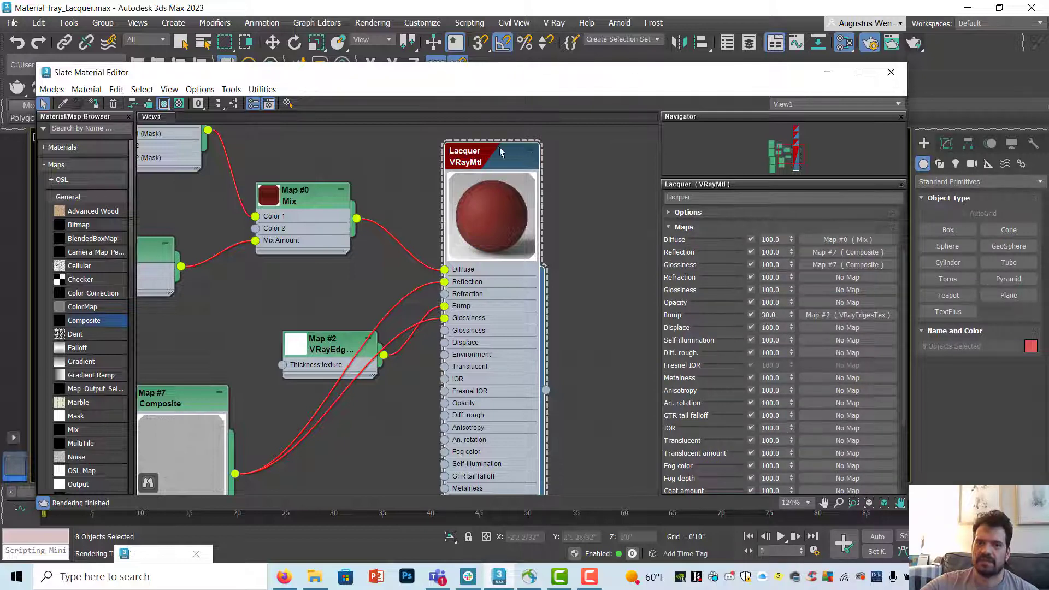
{"action": "left_click_drag", "start_coordinate": [497, 158], "coordinate": [503, 158]}
{"action": "scroll", "coordinate": [517, 186], "scroll_direction": "up", "scroll_amount": 5}
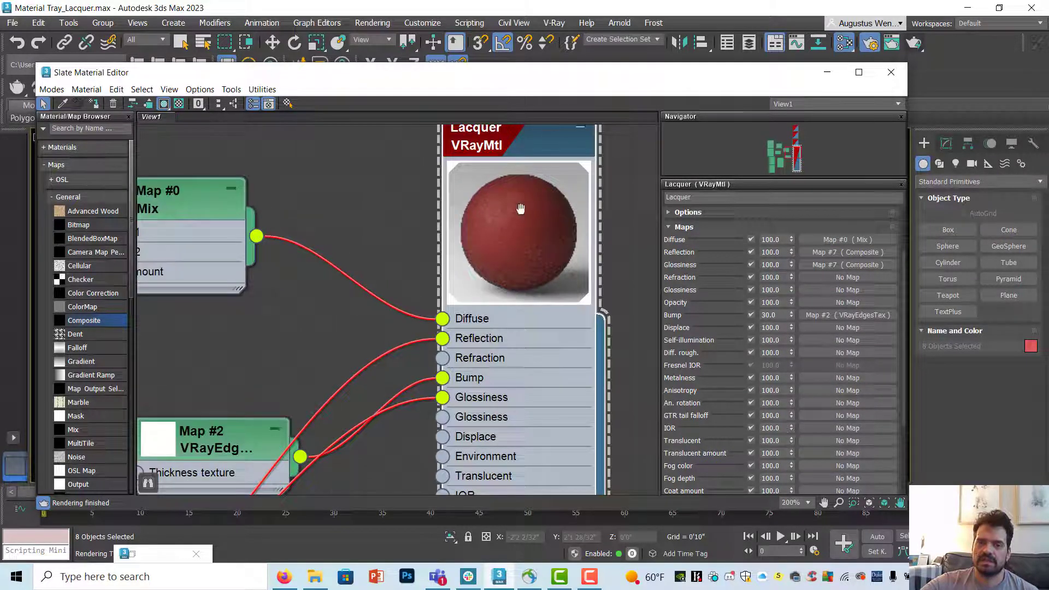
{"action": "middle_click_drag", "start_coordinate": [522, 202], "coordinate": [469, 293]}
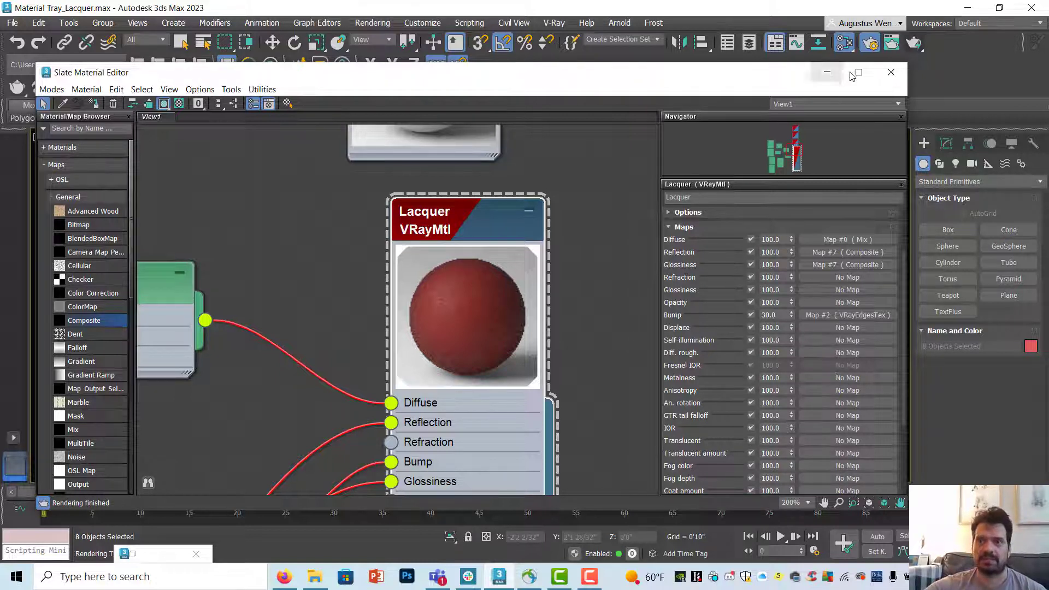
- Dismiss the finished render and set the Lacquer Glossiness map amount to 10
{"action": "left_click", "coordinate": [915, 44]}
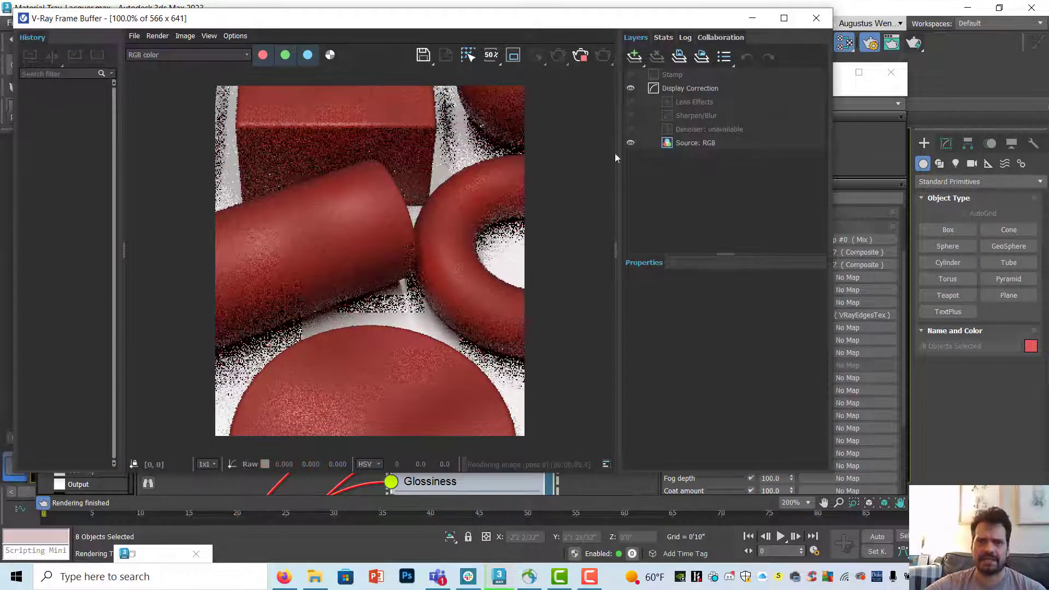
{"action": "left_click", "coordinate": [817, 18]}
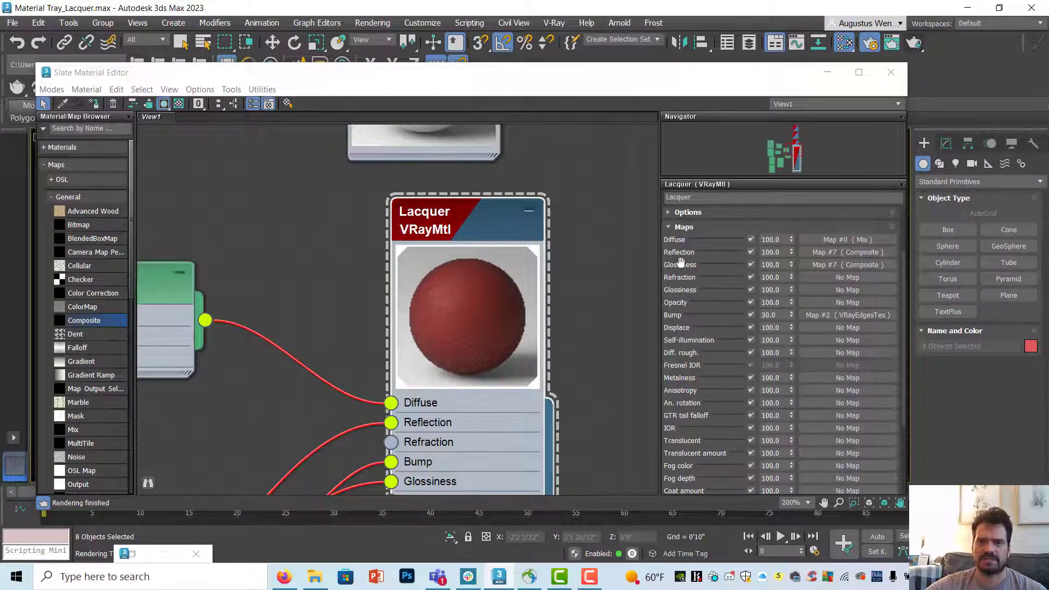
{"action": "double_click", "coordinate": [781, 266]}
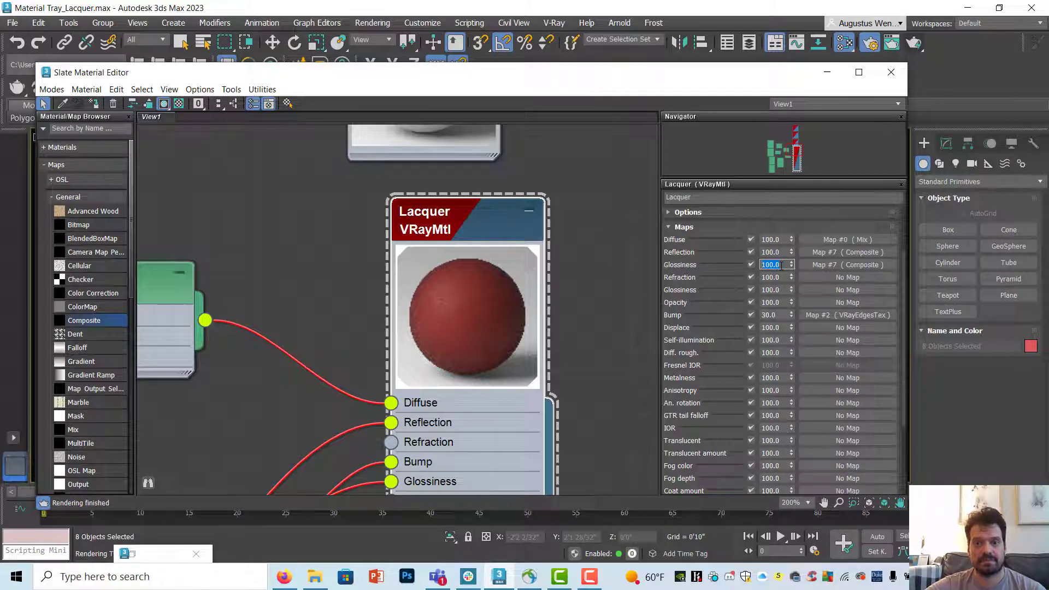
{"action": "type", "text": "1"}
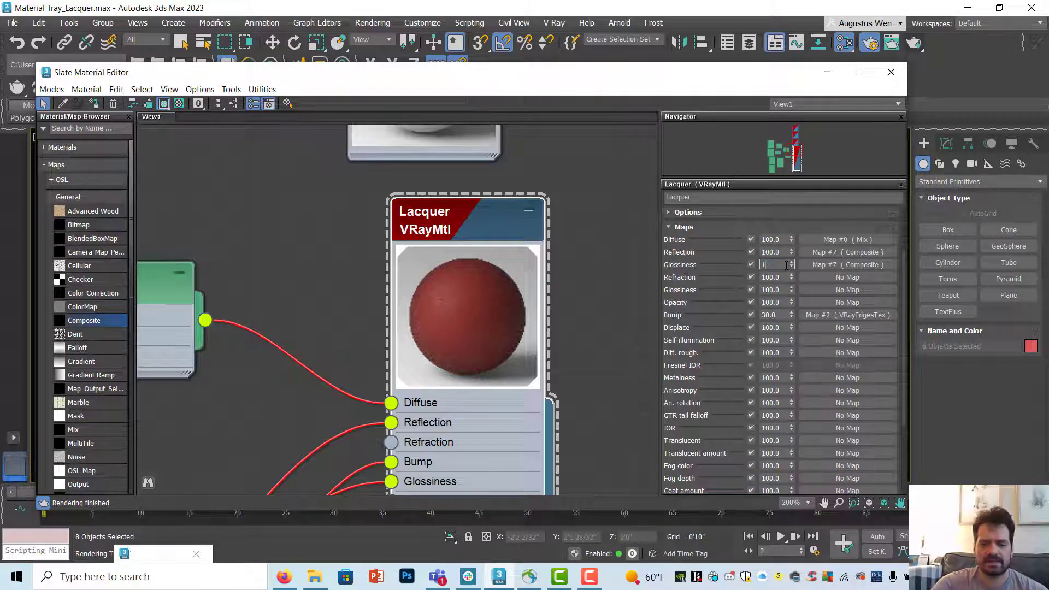
{"action": "type", "text": "0"}
{"action": "key", "text": "Return"}
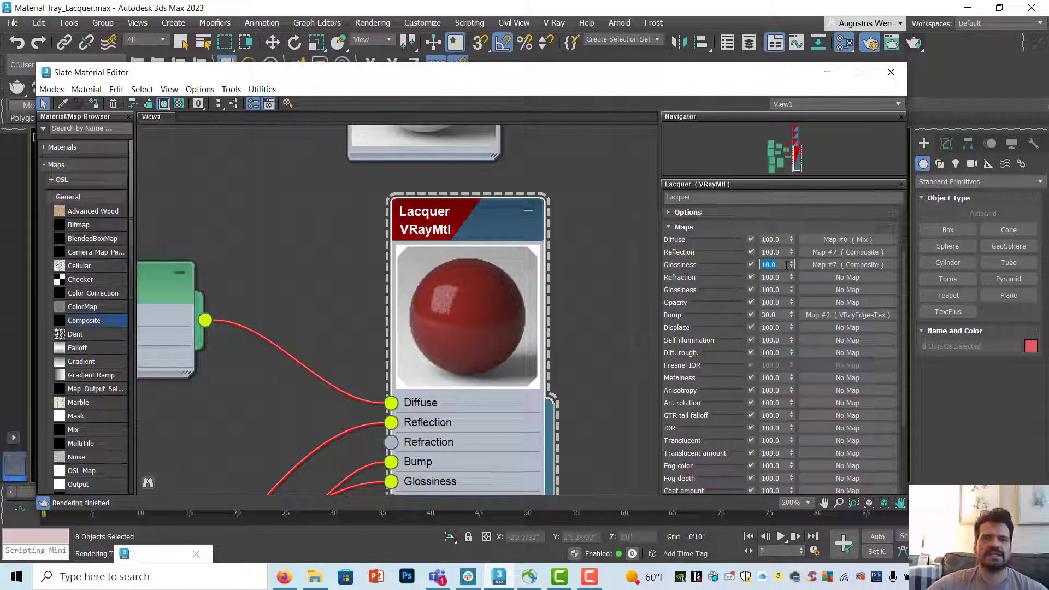
- Re-render the scene and zoom along the cylinder's glossier lacquer highlight
{"action": "left_click", "coordinate": [914, 45]}
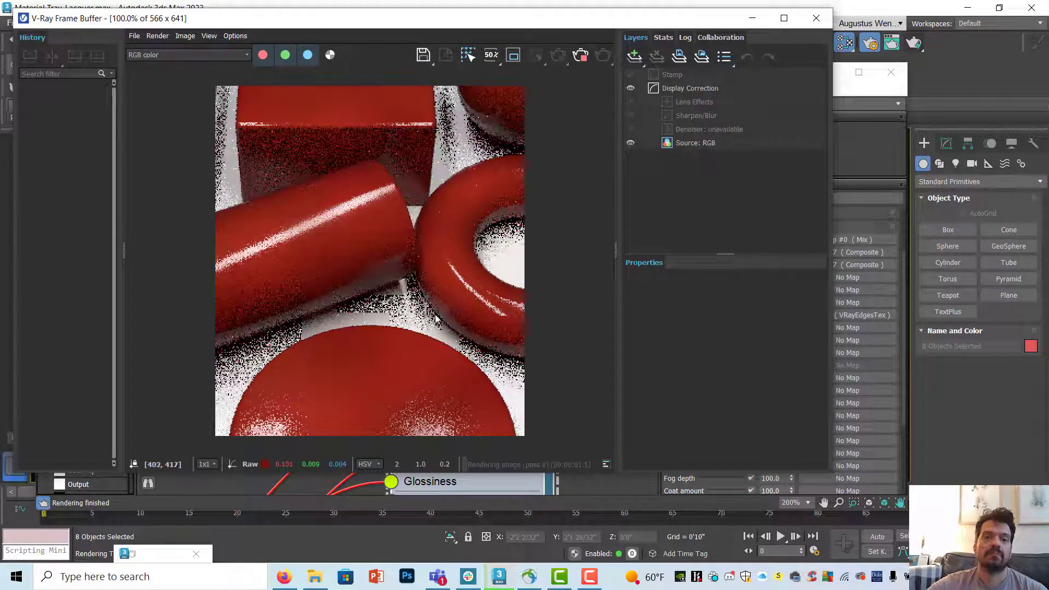
{"action": "scroll", "coordinate": [321, 214], "scroll_direction": "up", "scroll_amount": 4}
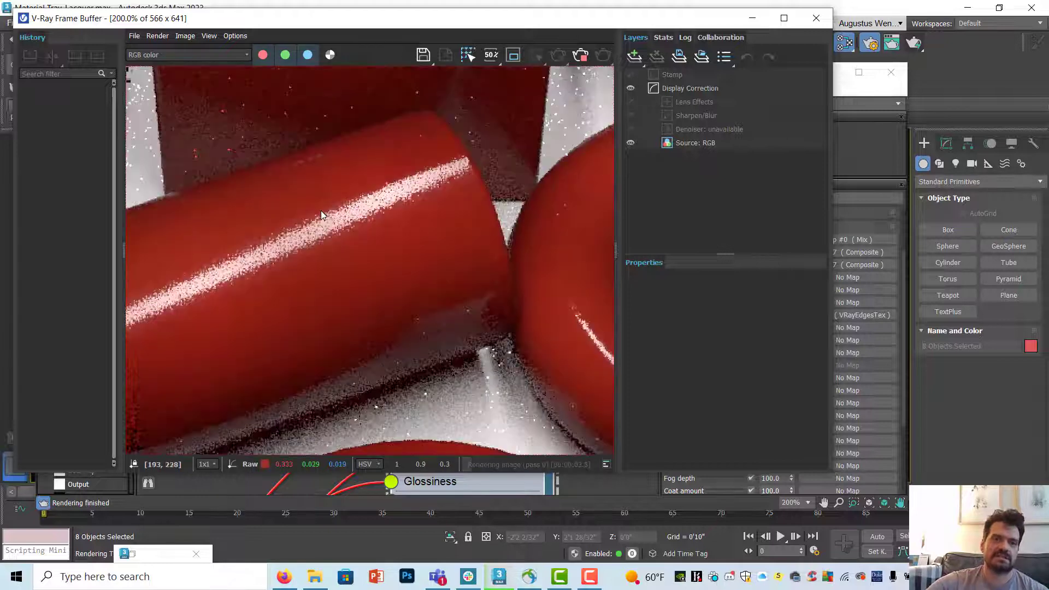
{"action": "middle_click_drag", "start_coordinate": [322, 214], "coordinate": [511, 252]}
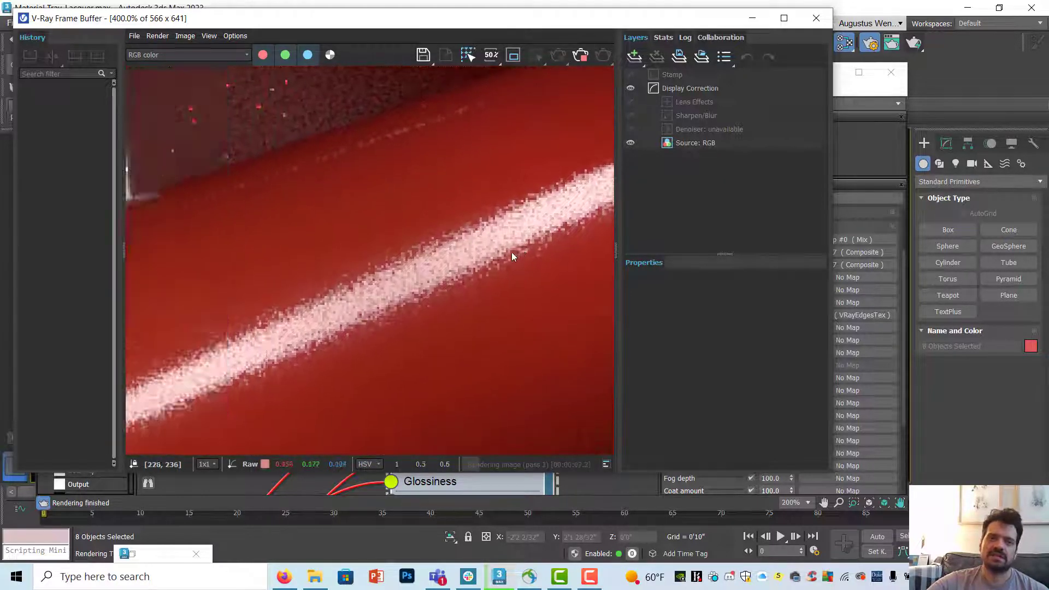
{"action": "scroll", "coordinate": [503, 282], "scroll_direction": "down", "scroll_amount": 2}
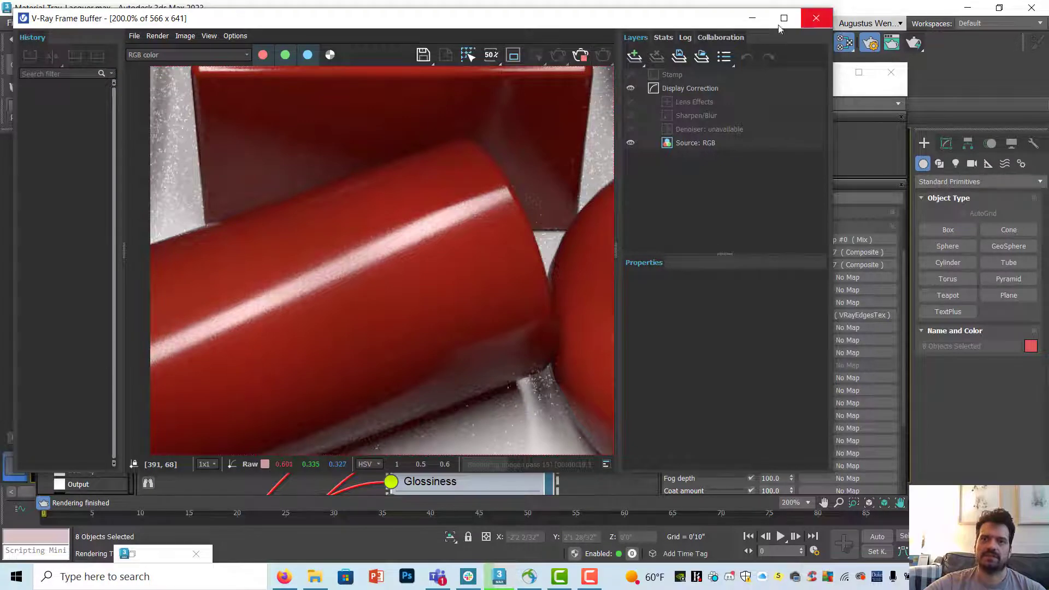
- Dismiss the render and drop the Lacquer Reflection map amount from 100 to 25
{"action": "left_click", "coordinate": [752, 18]}
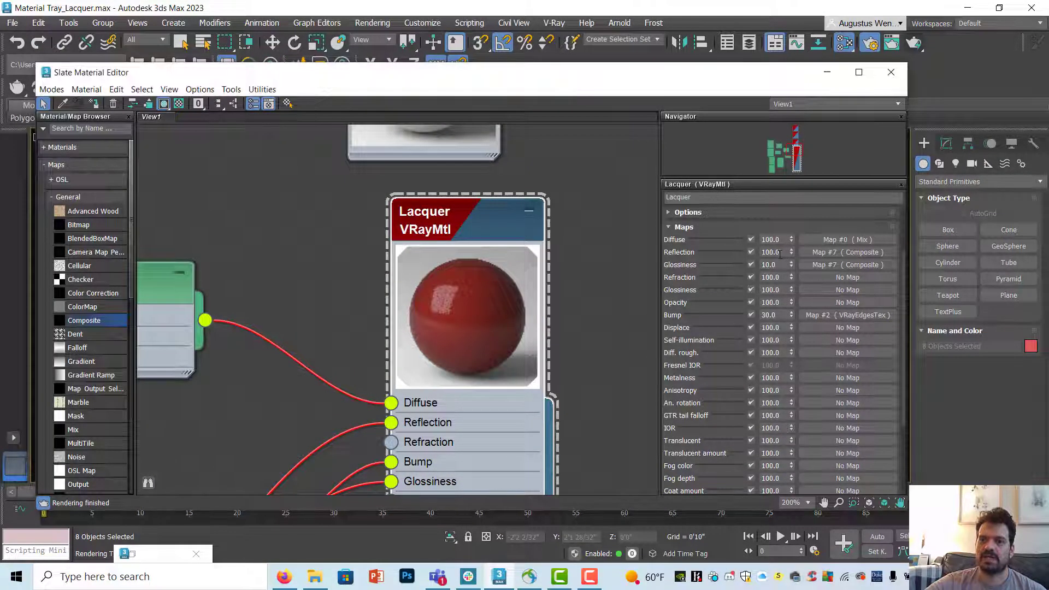
{"action": "left_click_drag", "start_coordinate": [782, 252], "coordinate": [735, 255]}
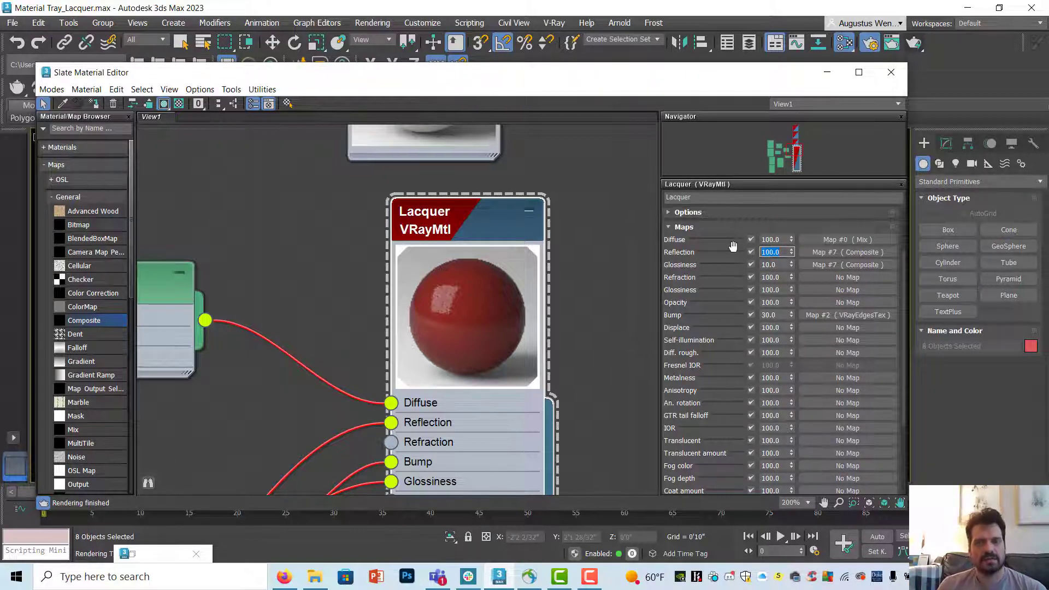
{"action": "type", "text": "2"}
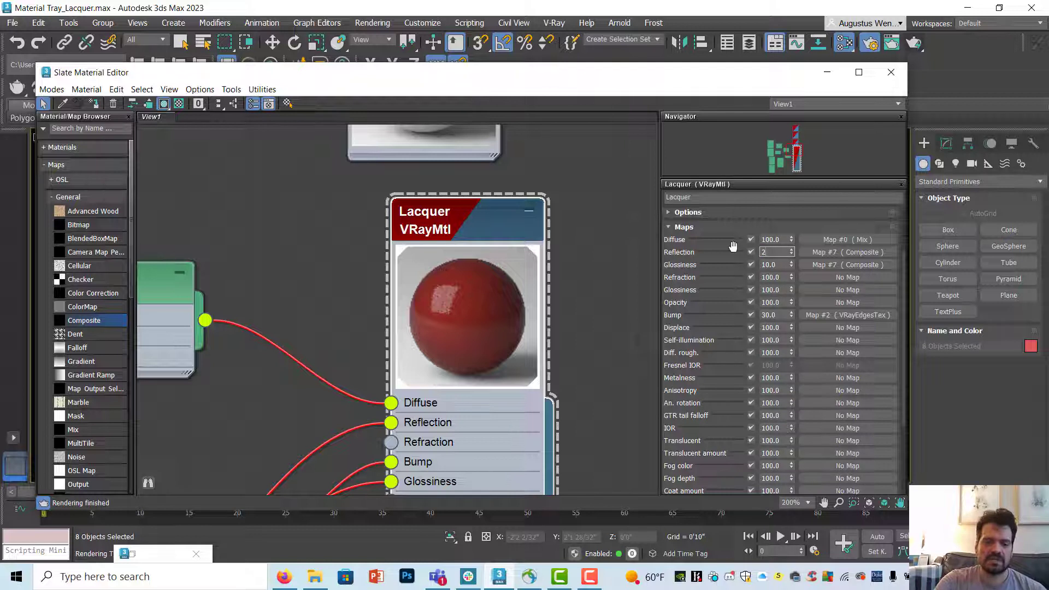
{"action": "type", "text": "5"}
{"action": "key", "text": "Return"}
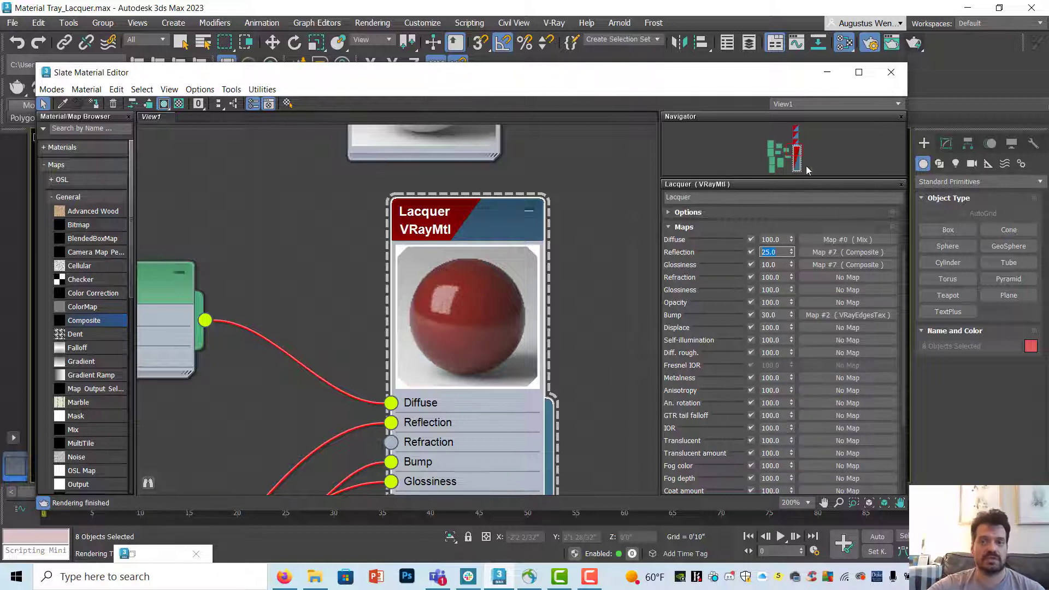
- Close the Slate Material Editor and render the tray at 3200 × 3200
{"action": "left_click", "coordinate": [889, 79]}
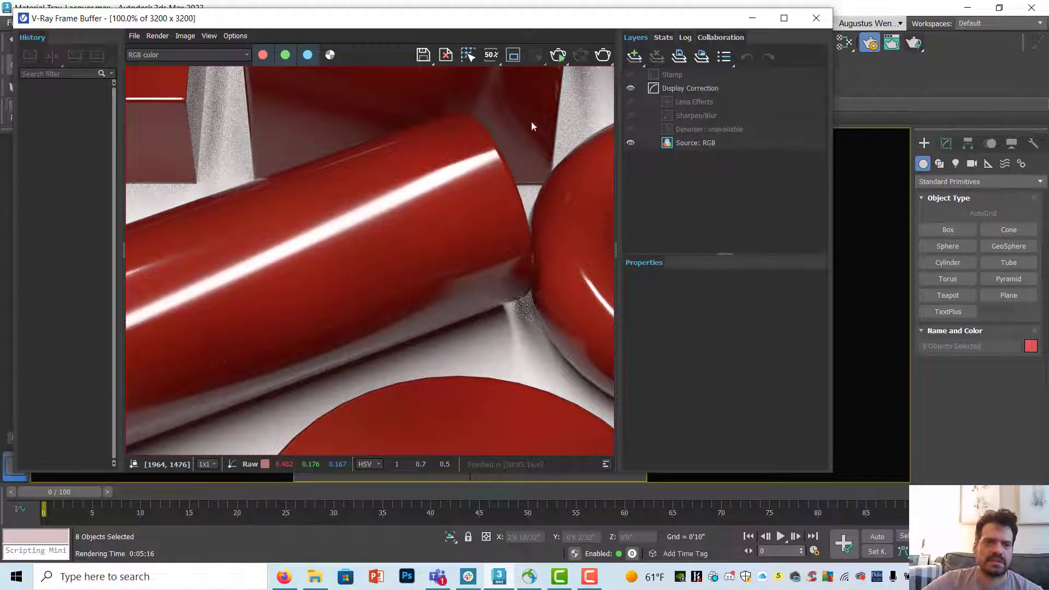
{"action": "scroll", "coordinate": [331, 198], "scroll_direction": "down", "scroll_amount": 2}
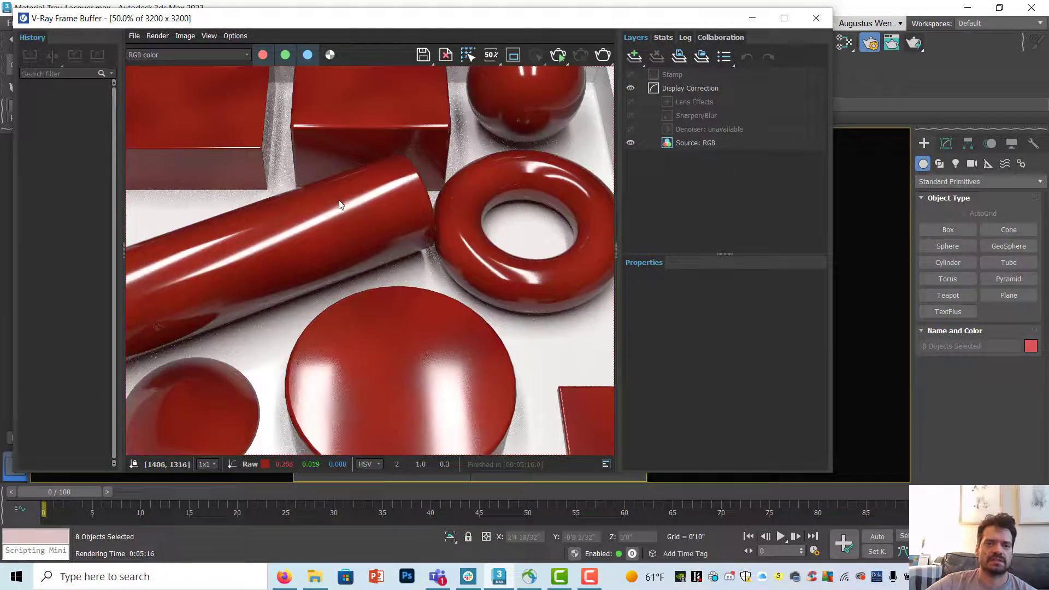
{"action": "scroll", "coordinate": [434, 244], "scroll_direction": "up", "scroll_amount": 1}
{"action": "scroll", "coordinate": [449, 289], "scroll_direction": "up", "scroll_amount": 2}
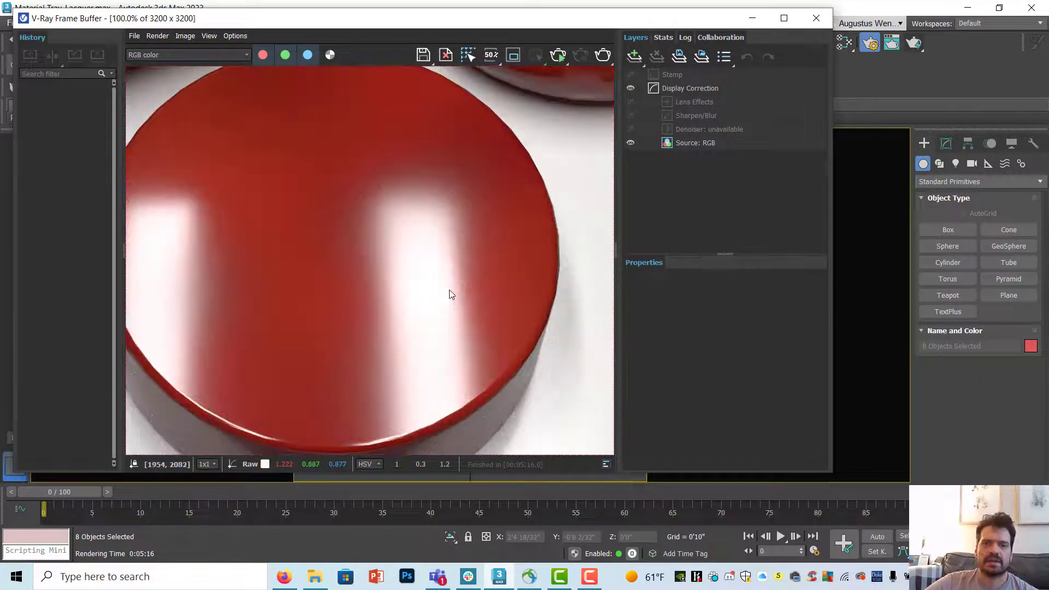
{"action": "scroll", "coordinate": [445, 335], "scroll_direction": "down", "scroll_amount": 2}
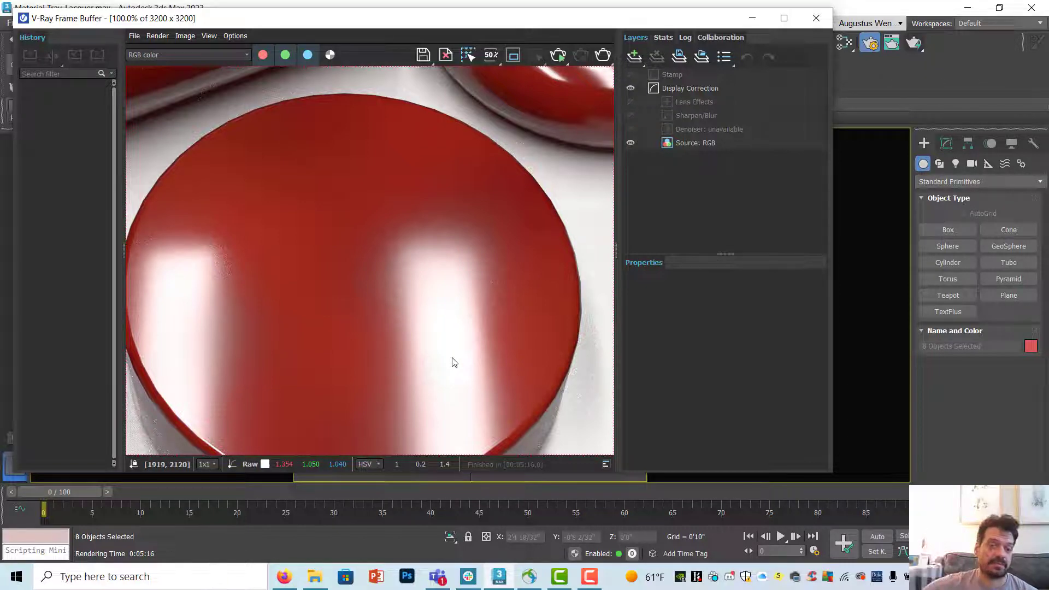
- Inspect the final render's highlights on the red tube and the middle cube
{"action": "middle_click_drag", "start_coordinate": [253, 221], "coordinate": [386, 175]}
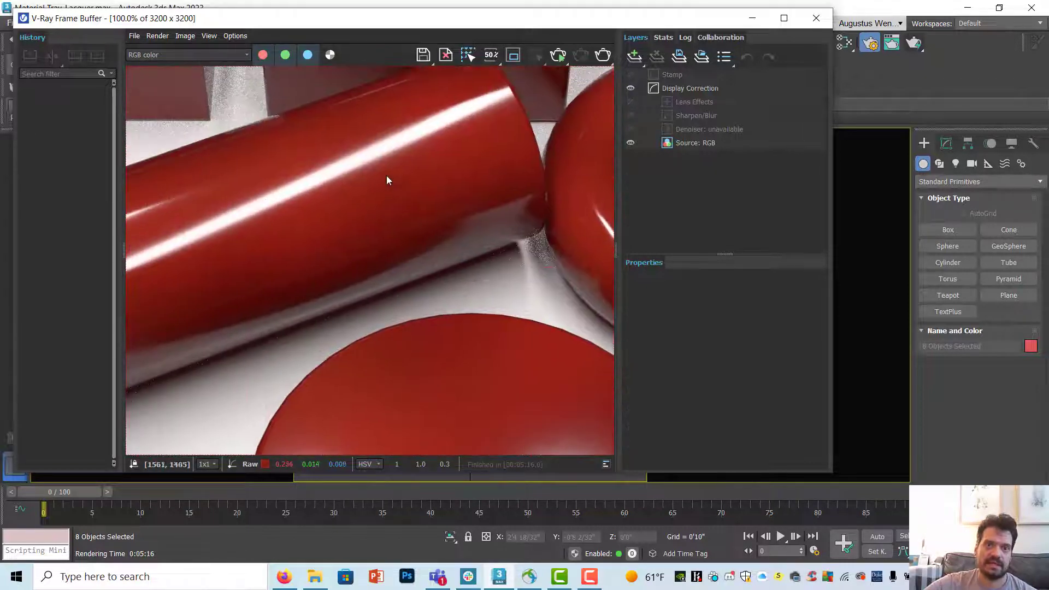
{"action": "scroll", "coordinate": [404, 204], "scroll_direction": "up", "scroll_amount": 2}
{"action": "middle_click_drag", "start_coordinate": [449, 208], "coordinate": [440, 216]}
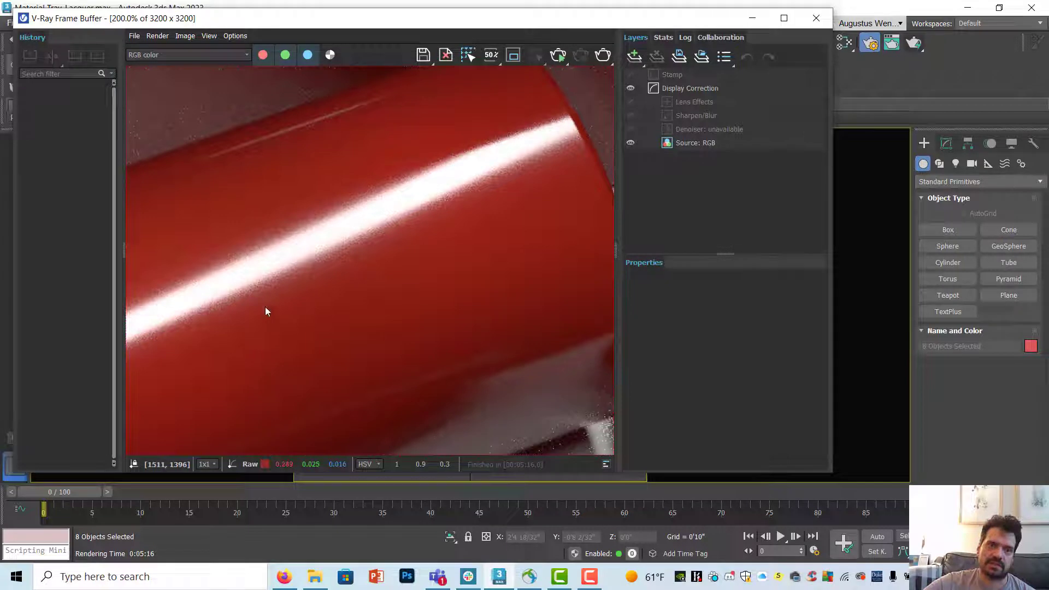
{"action": "scroll", "coordinate": [321, 285], "scroll_direction": "down", "scroll_amount": 2}
{"action": "middle_click_drag", "start_coordinate": [375, 222], "coordinate": [441, 256]}
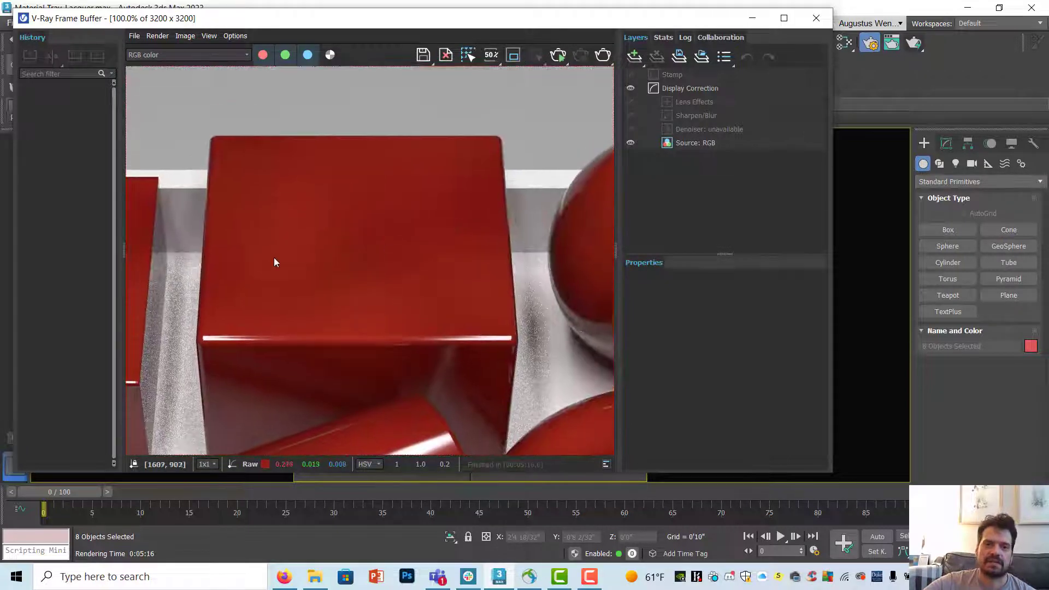
{"action": "middle_click_drag", "start_coordinate": [339, 251], "coordinate": [393, 276]}
{"action": "scroll", "coordinate": [574, 267], "scroll_direction": "down", "scroll_amount": 2}
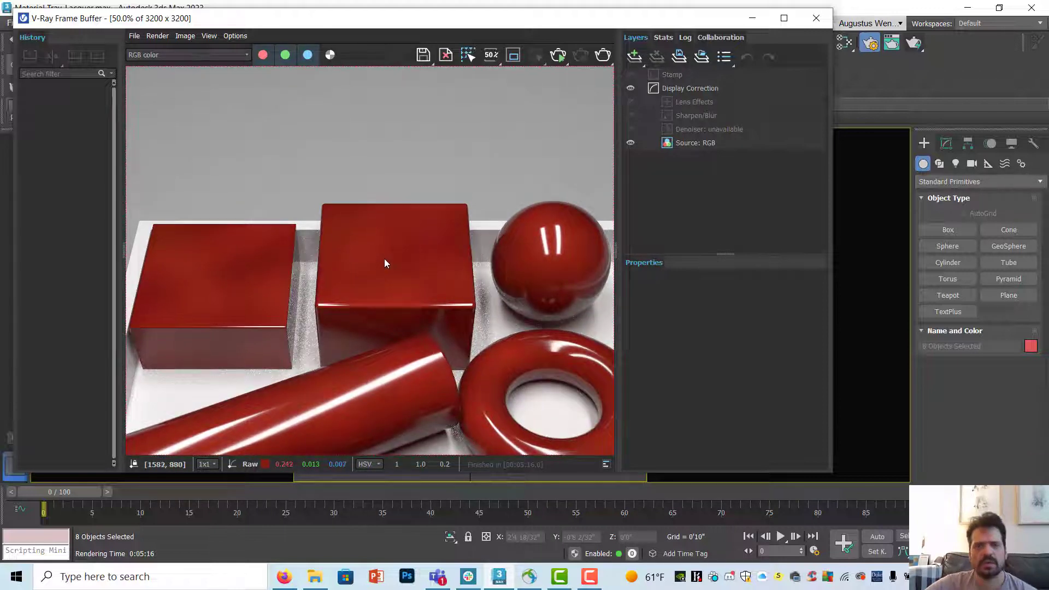
{"action": "scroll", "coordinate": [385, 258], "scroll_direction": "up", "scroll_amount": 2}
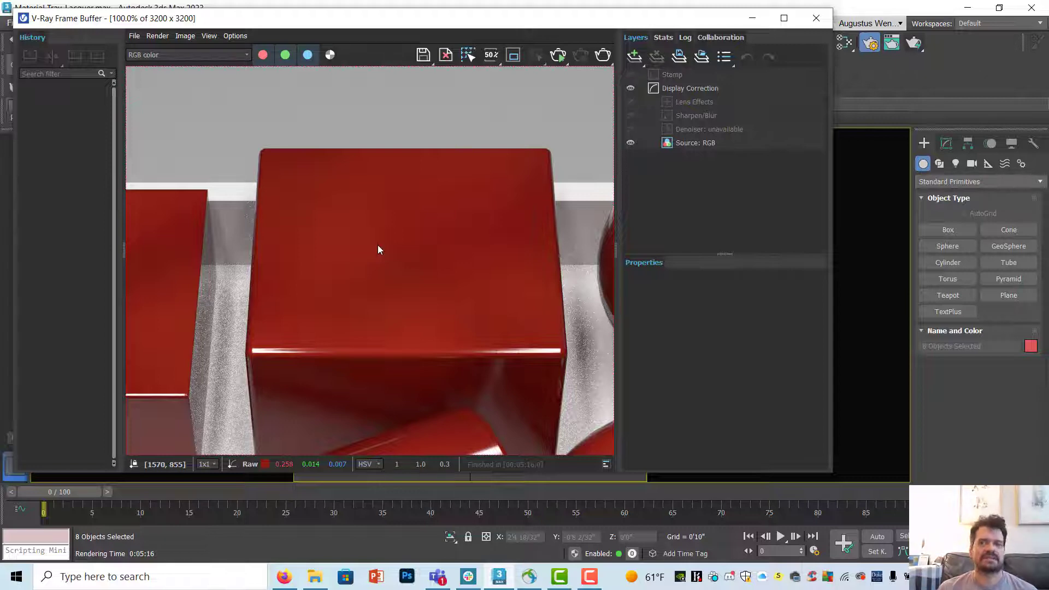
{"action": "scroll", "coordinate": [407, 251], "scroll_direction": "down", "scroll_amount": 1}
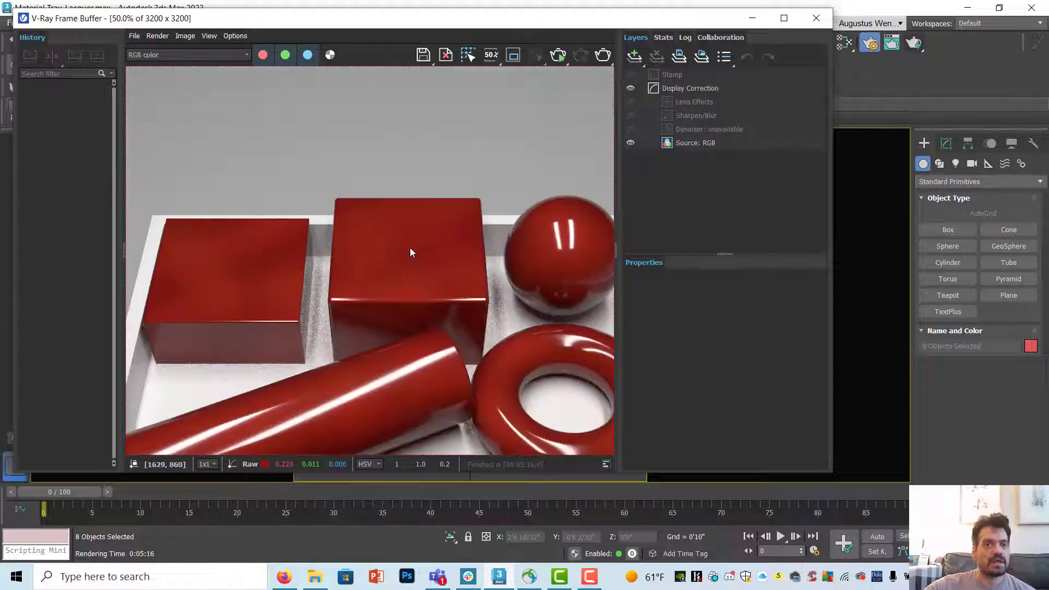
{"action": "scroll", "coordinate": [391, 232], "scroll_direction": "down", "scroll_amount": 1}
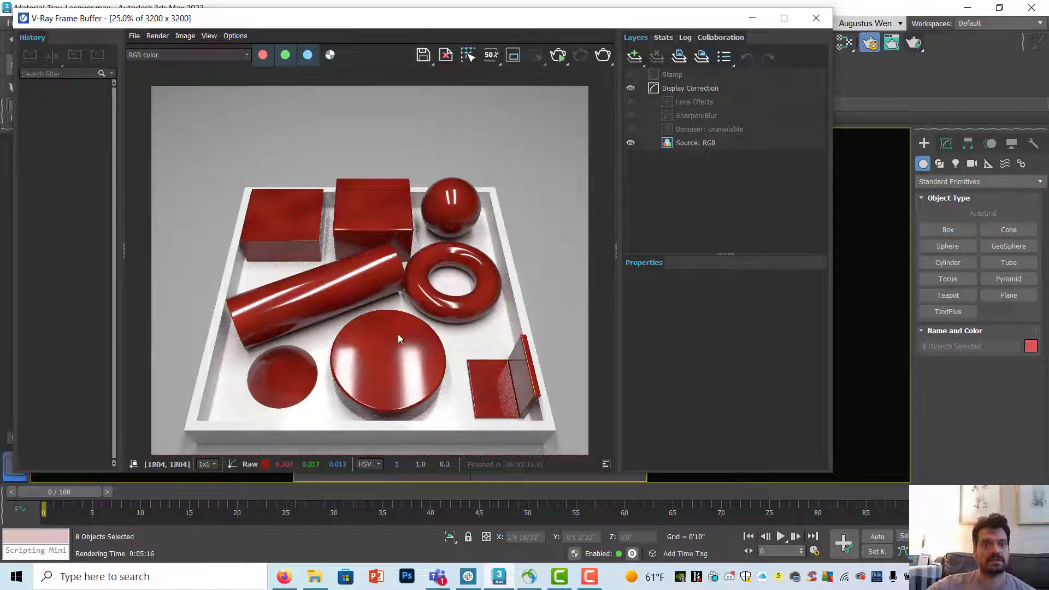
{"action": "mouse_move", "coordinate": [360, 353]}
{"action": "middle_mouse_down"}
{"action": "mouse_move", "coordinate": [366, 333]}
{"action": "mouse_move", "coordinate": [368, 342]}
{"action": "middle_mouse_up"}
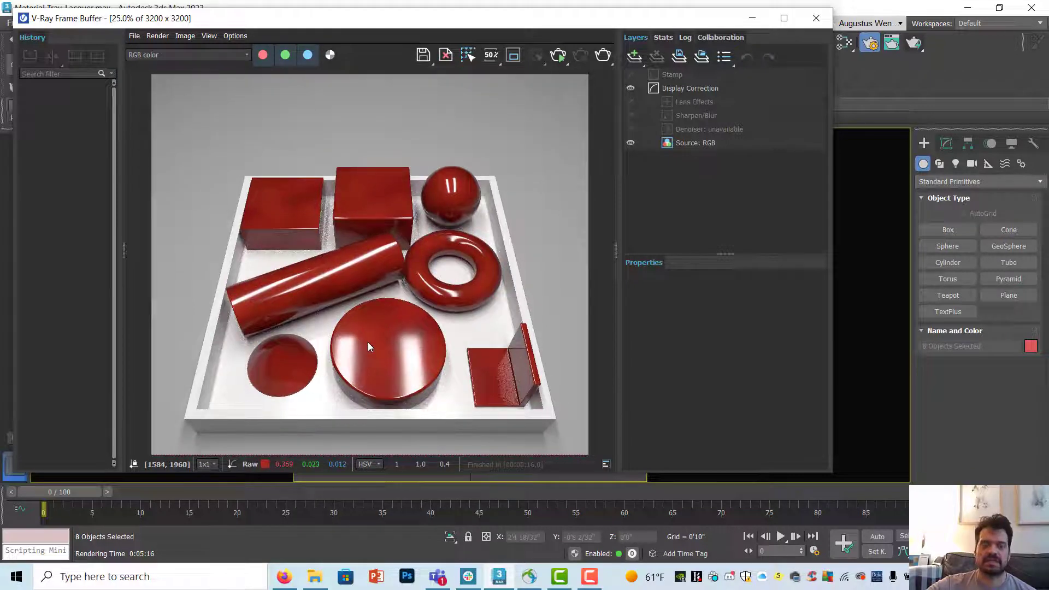